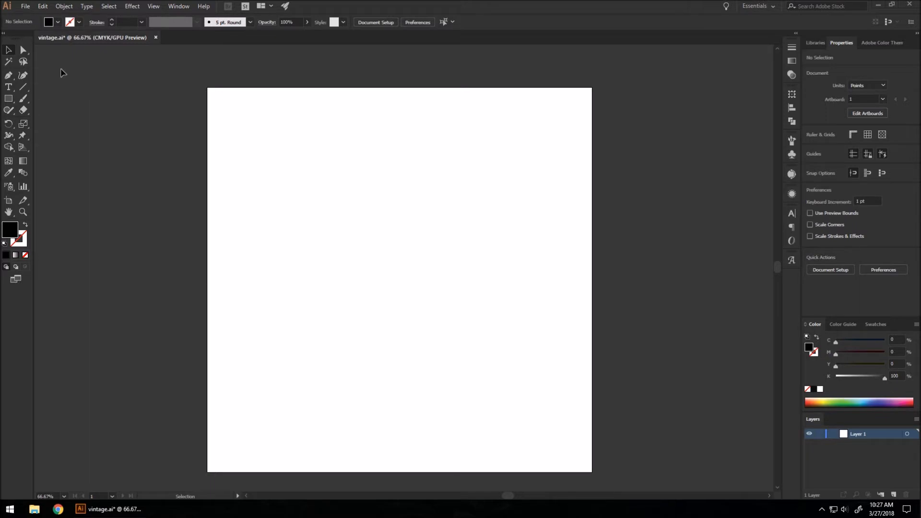
Step: Create a 100 pt polar grid with 7 concentric and 0 radial dividers, and scale it up proportionally to about 527 pt
click(23, 89)
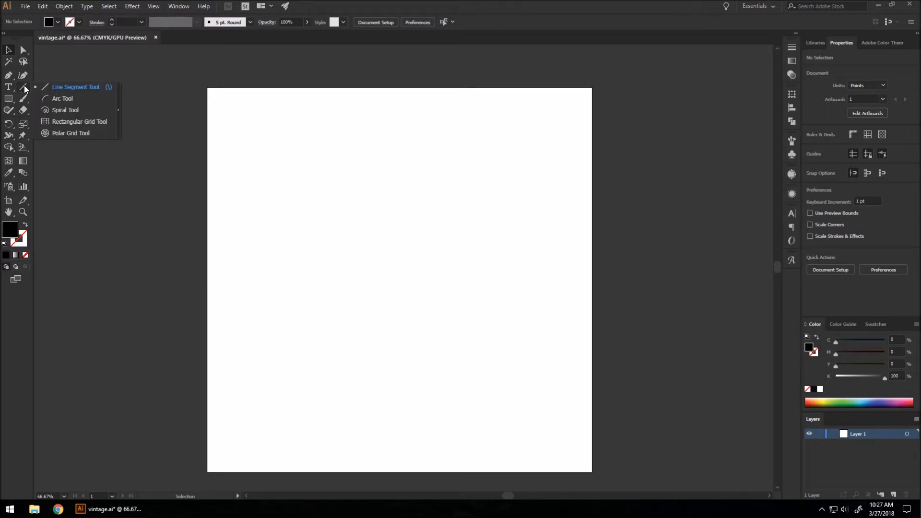
click(71, 132)
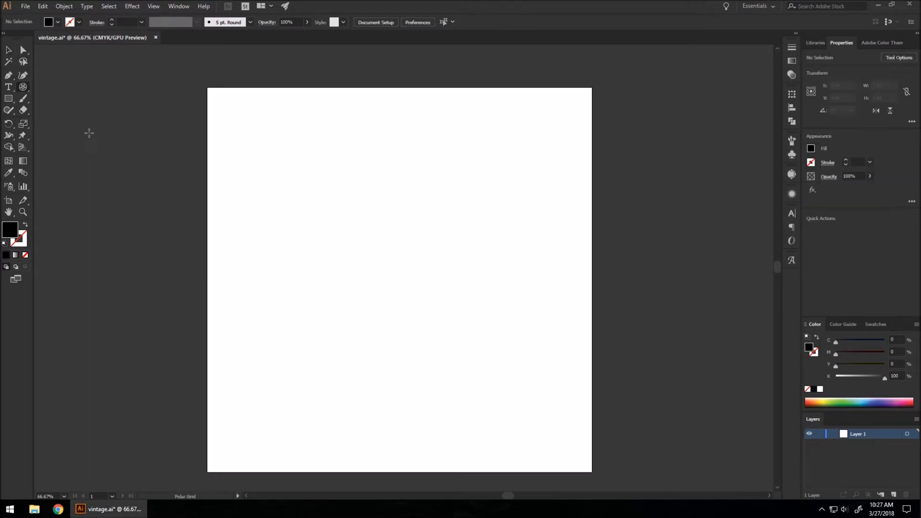
click(373, 207)
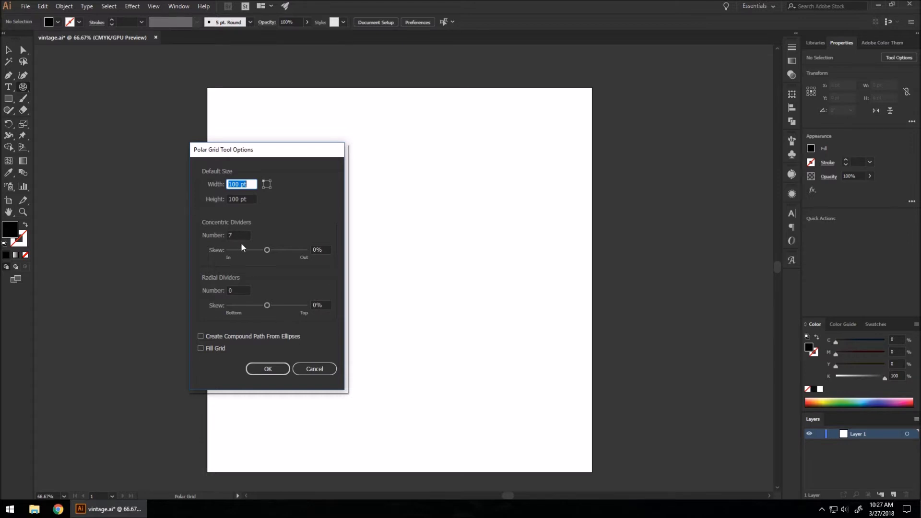
click(267, 370)
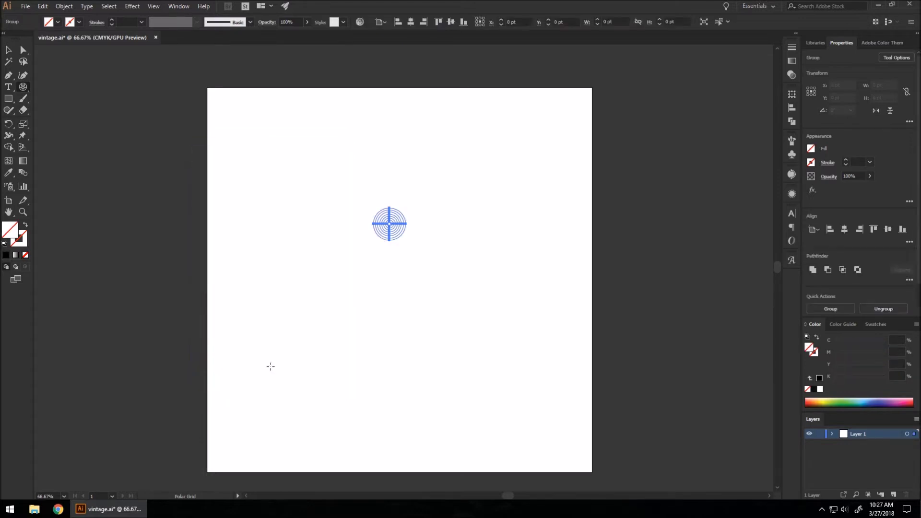
click(12, 50)
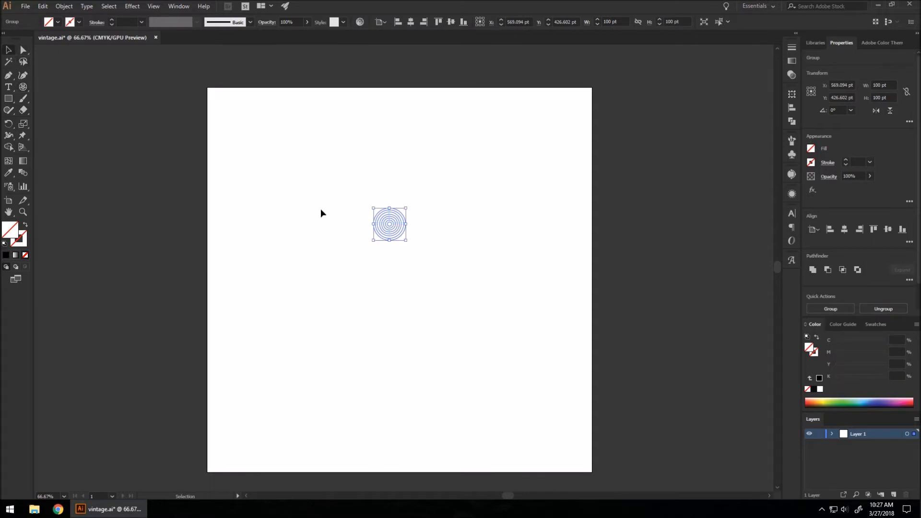
drag(406, 240, 475, 340)
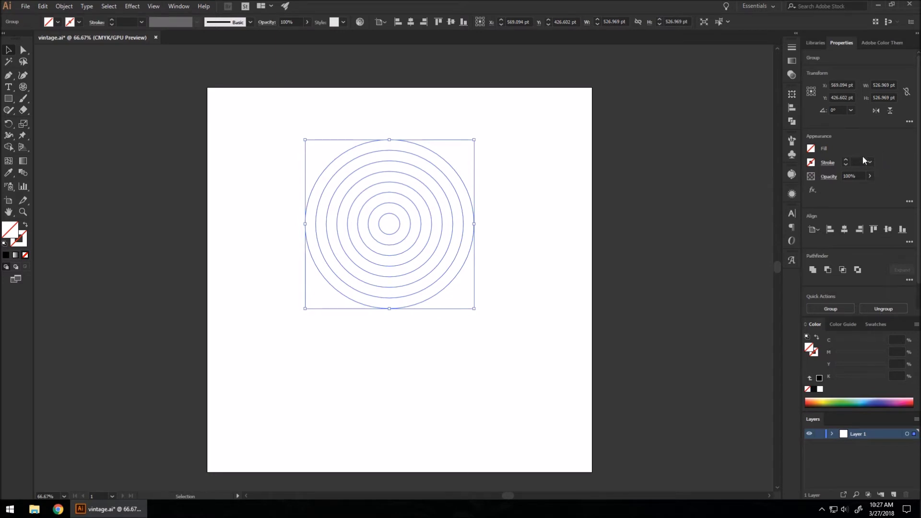
Step: Give the concentric circles a black 10 pt stroke
click(845, 160)
click(845, 160)
click(845, 160)
click(845, 160)
click(845, 160)
click(845, 160)
click(845, 160)
click(845, 160)
click(845, 161)
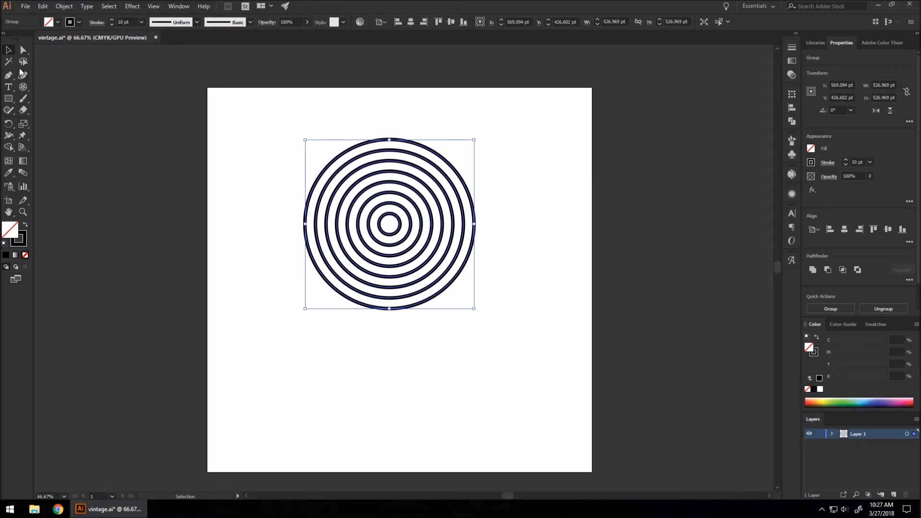
scroll(373, 218, up, 1)
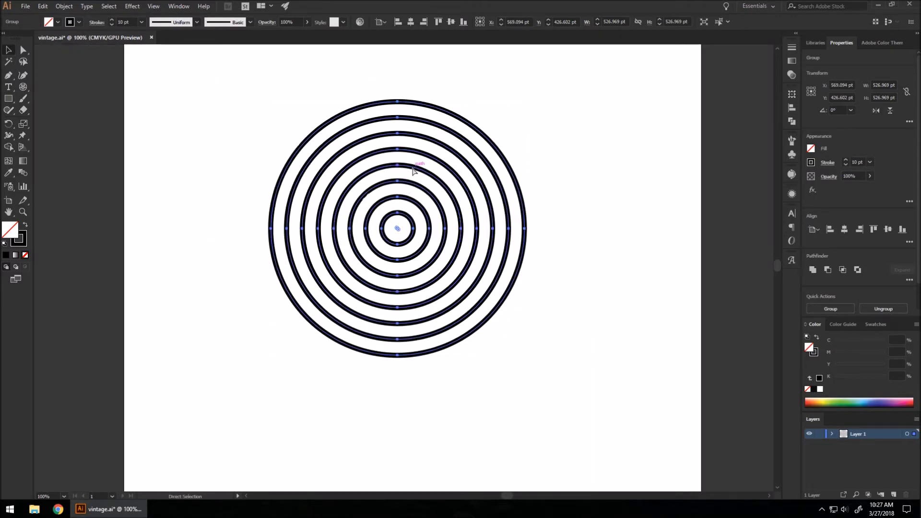
click(537, 213)
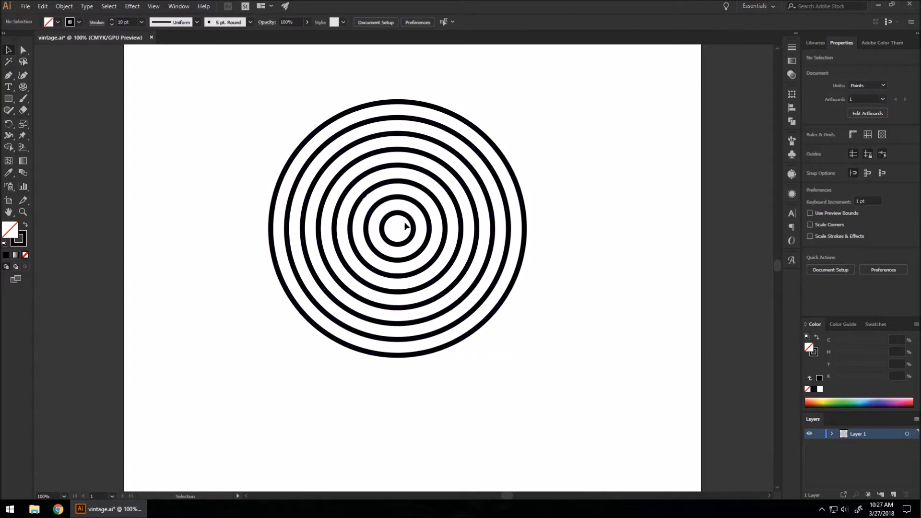
drag(400, 222, 478, 192)
key(ctrl+z)
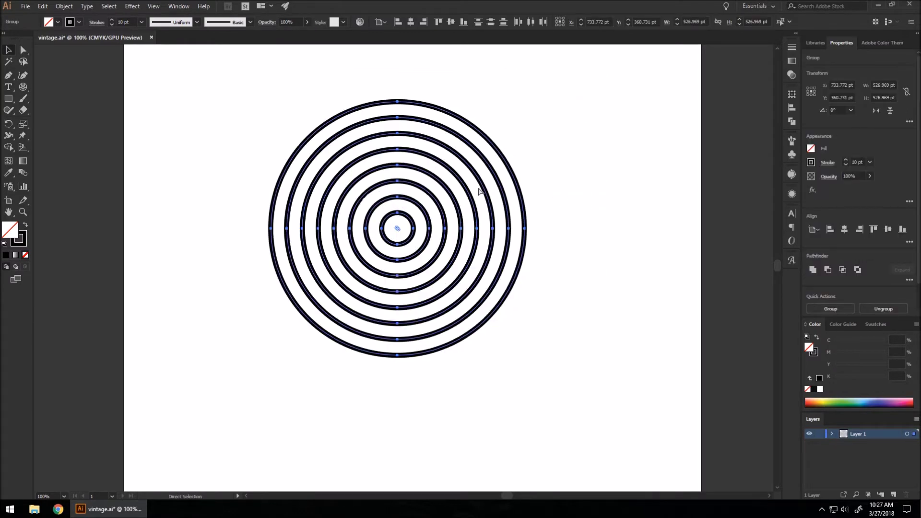
Step: Ungroup the concentric circles, test-move the innermost one and undo the move
click(605, 234)
drag(404, 240, 447, 209)
key(ctrl+z)
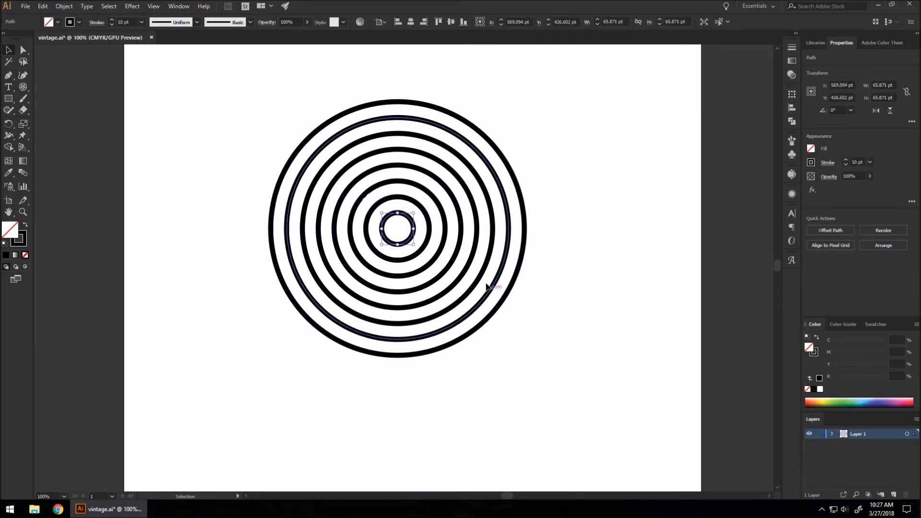
Step: Delete the four innermost circles of the polar grid
drag(413, 213, 422, 205)
key(Delete)
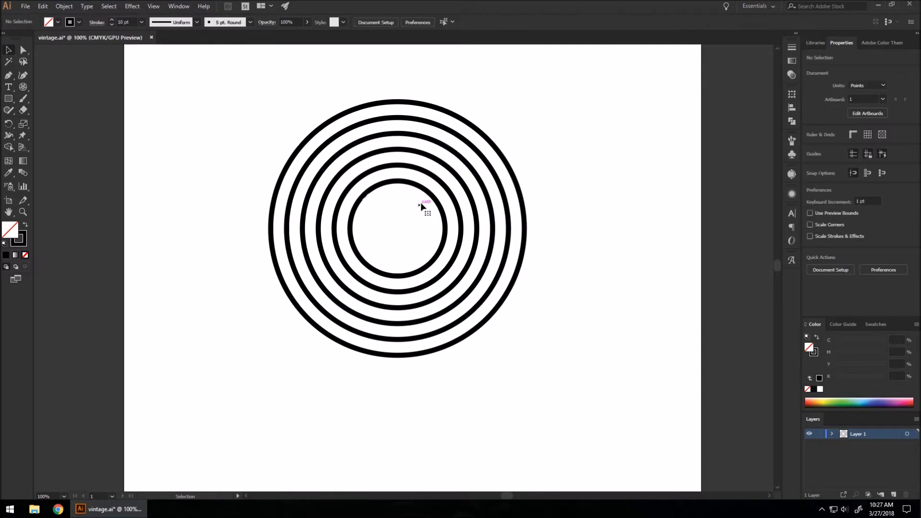
click(400, 181)
key(Delete)
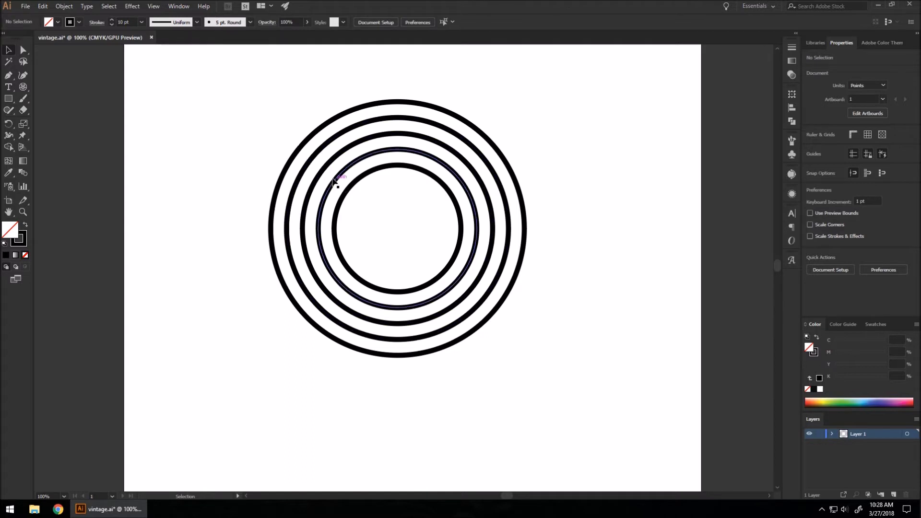
click(353, 188)
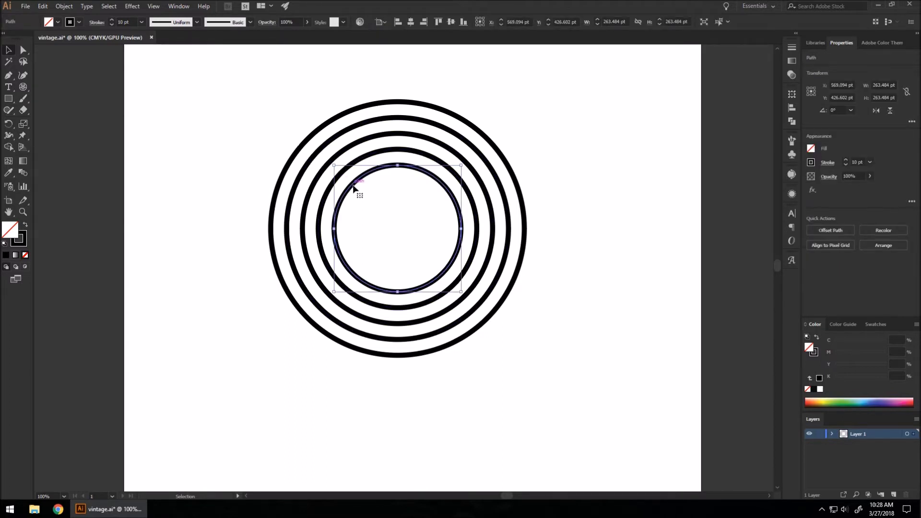
key(Delete)
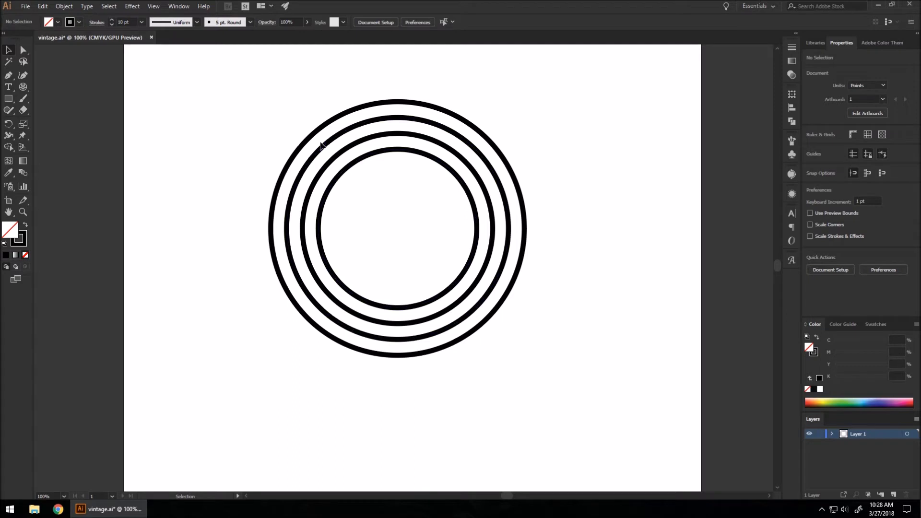
Step: Apply Outline Stroke to the innermost remaining circle
scroll(330, 149, up, 1)
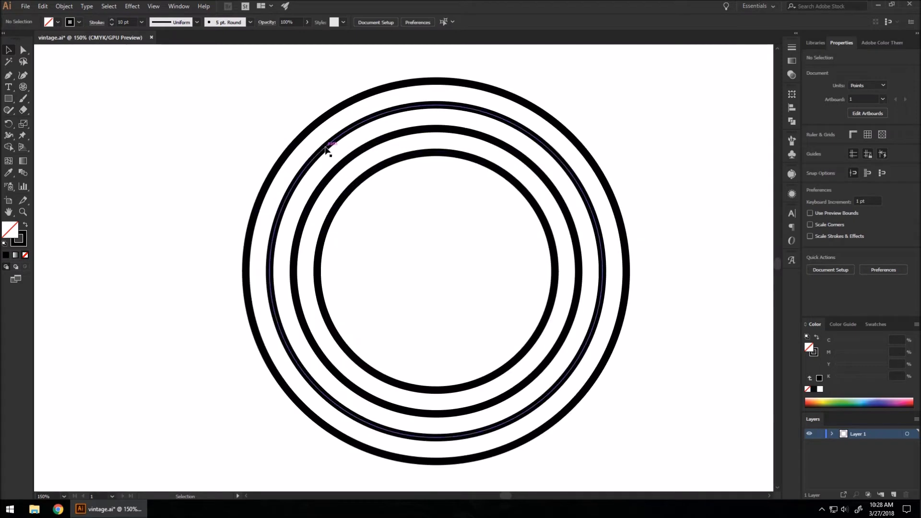
click(359, 184)
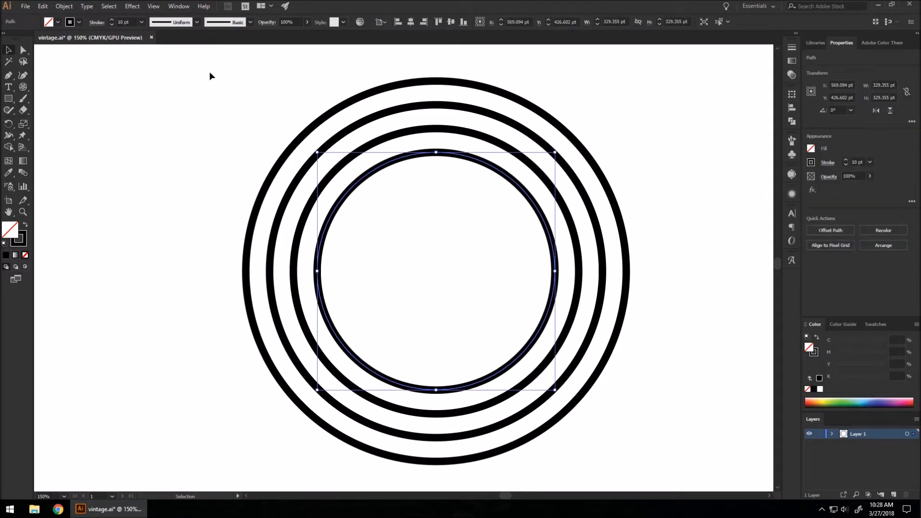
click(64, 6)
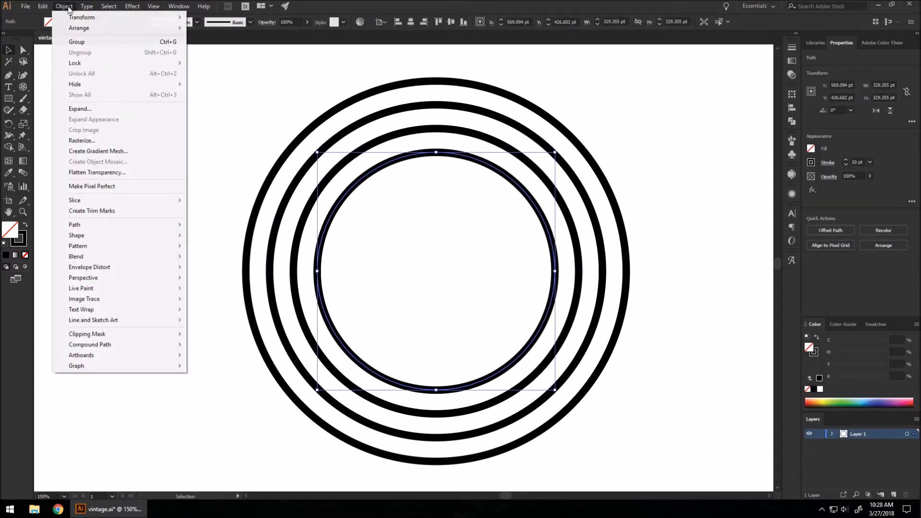
mouse_move(144, 223)
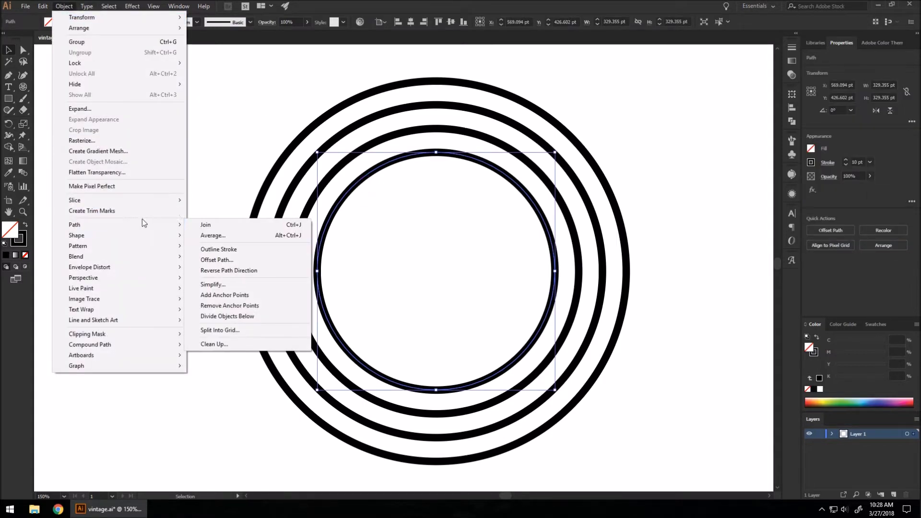
click(239, 250)
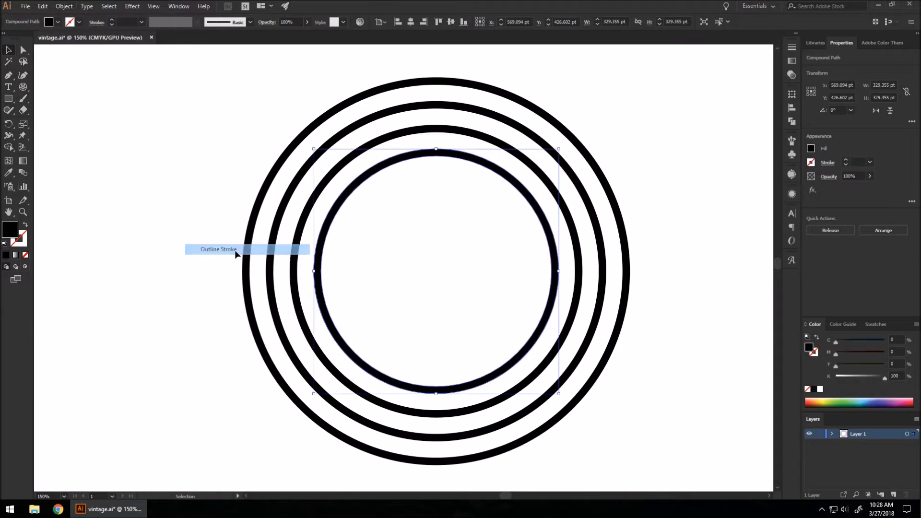
Step: Merge the outlined ring with its empty centre into one solid black disc using the Shape Builder tool
click(9, 148)
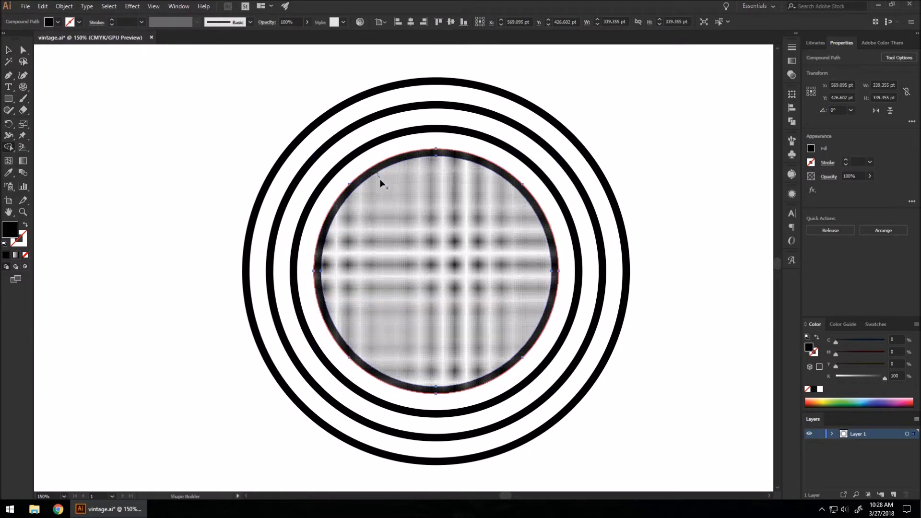
drag(380, 183, 391, 211)
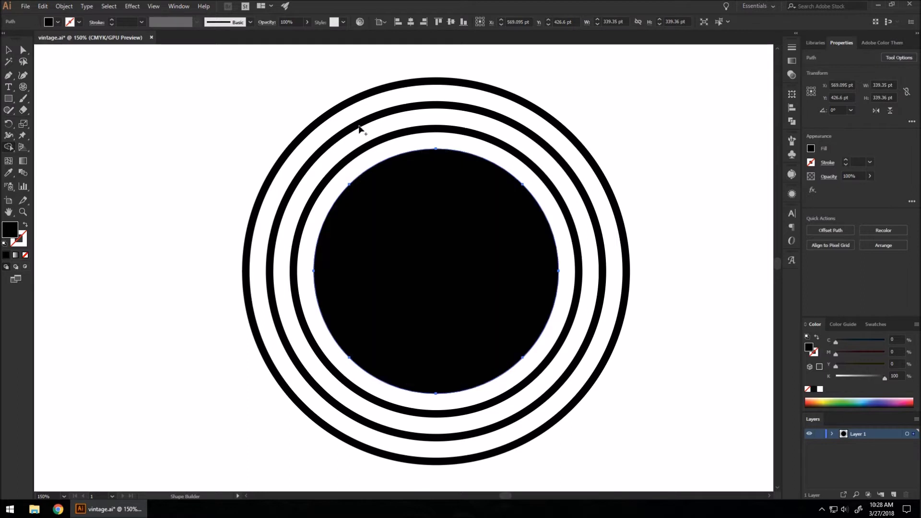
click(8, 49)
click(170, 191)
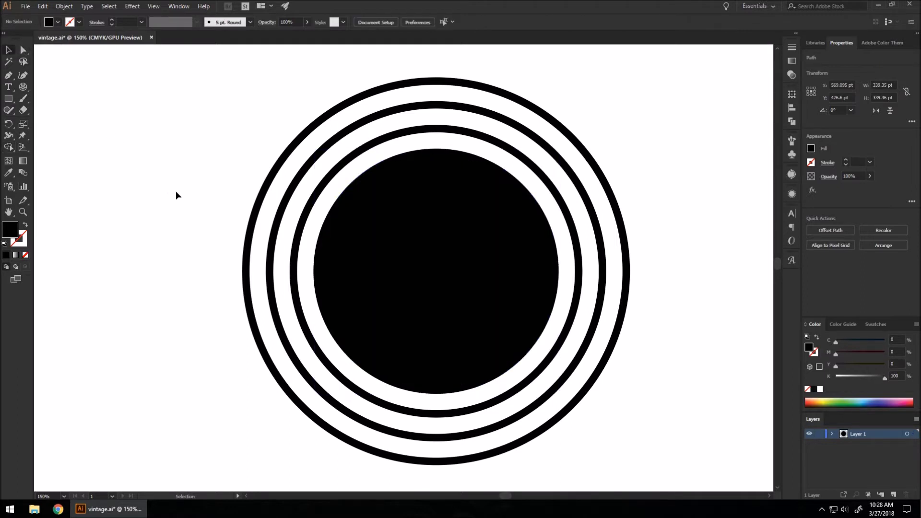
Step: Duplicate the outermost ring in place, directly in front of the original
click(330, 114)
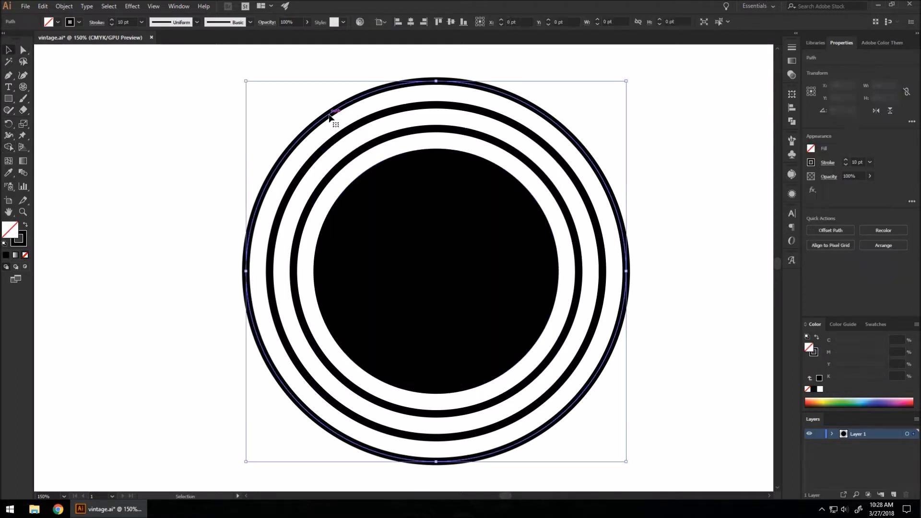
key(a)
key(v)
key(a)
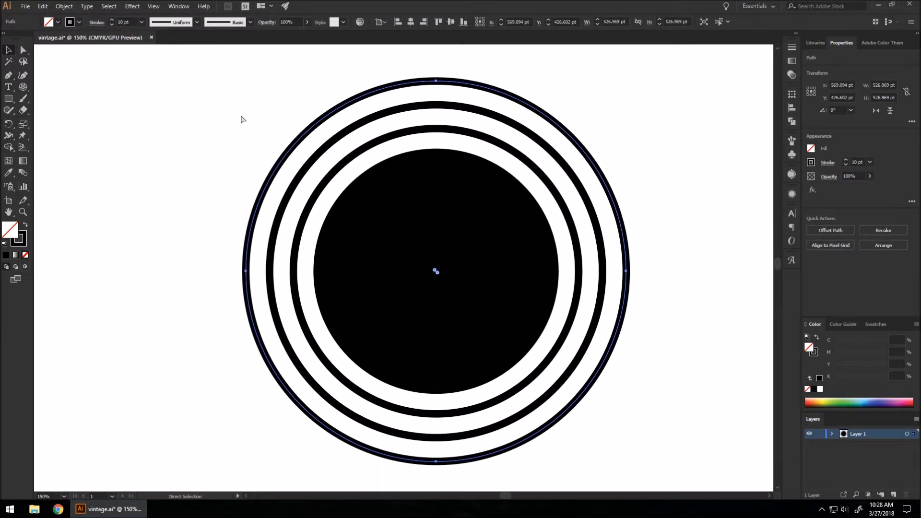
key(v)
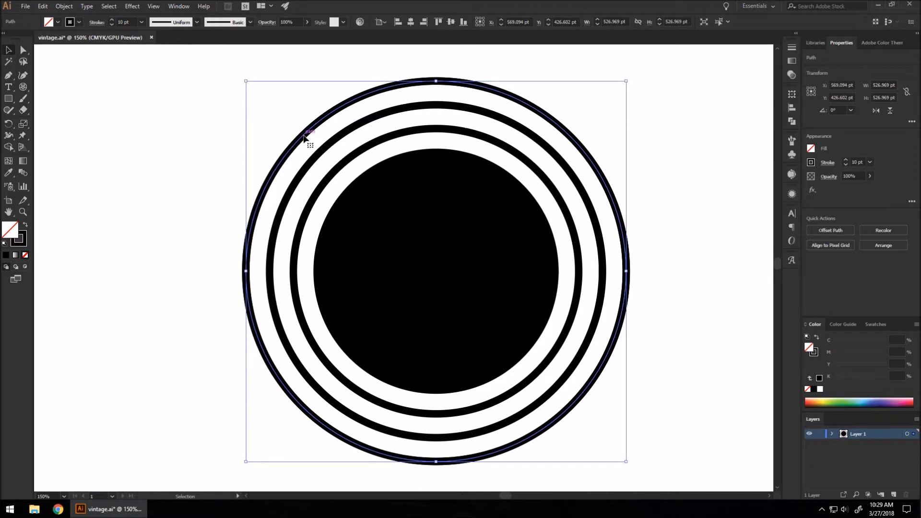
drag(309, 137, 259, 154)
key(ctrl+z)
Step: Set the duplicated ring's stroke to red and its opacity to 53%
click(811, 162)
click(773, 197)
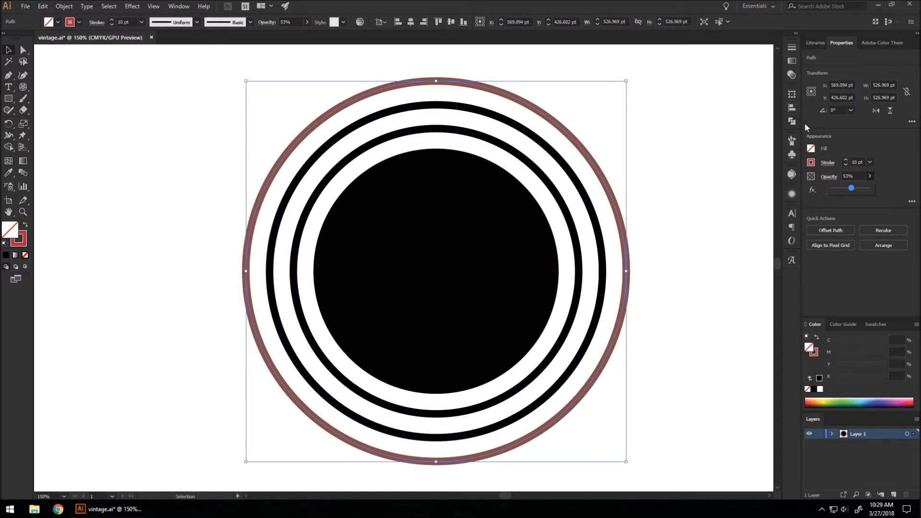
Step: Align the red ring's stroke to the outside and set its weight to 20 pt
click(793, 47)
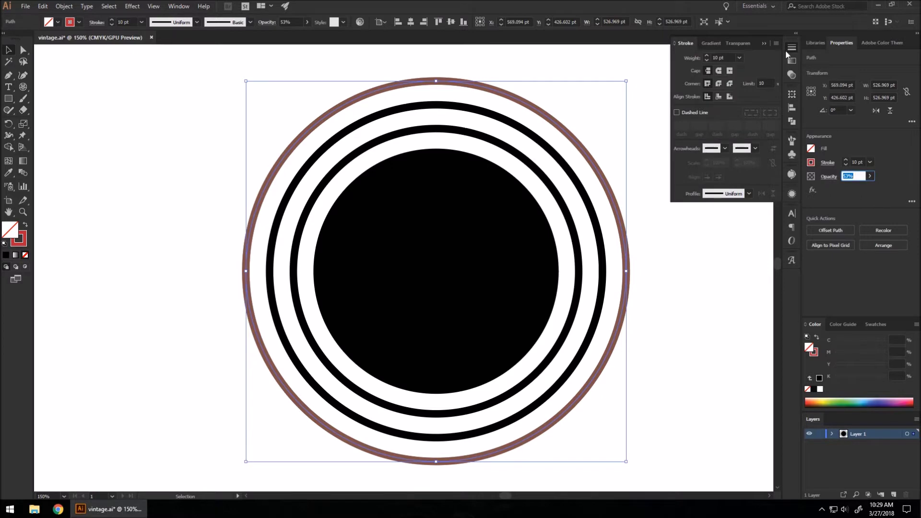
click(730, 96)
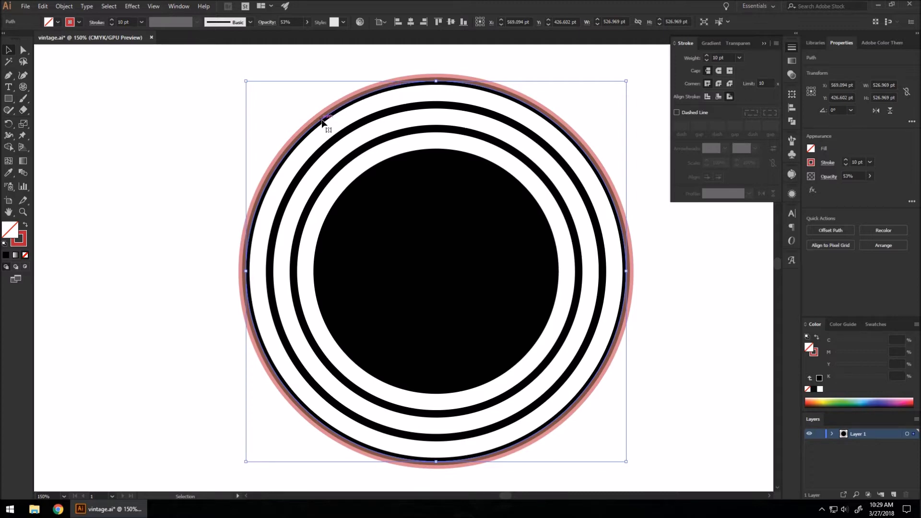
click(729, 97)
click(845, 160)
click(846, 161)
click(845, 160)
click(846, 161)
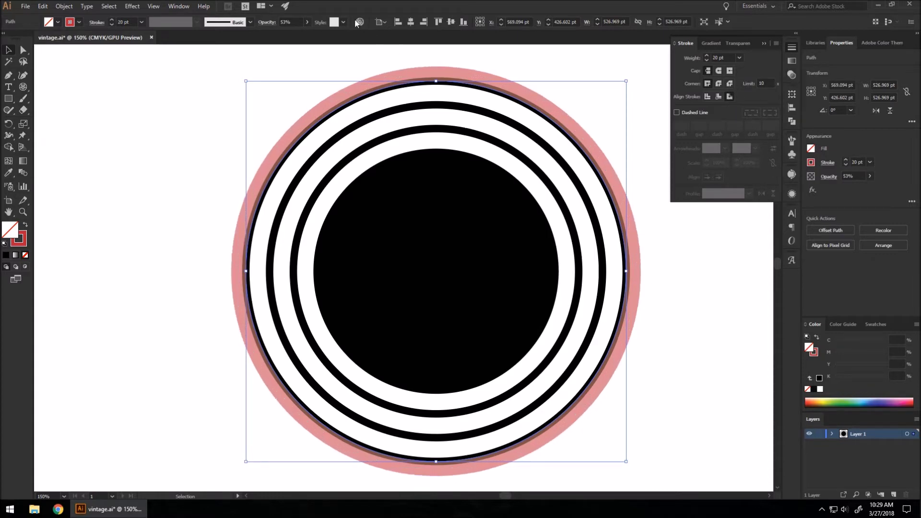
click(792, 61)
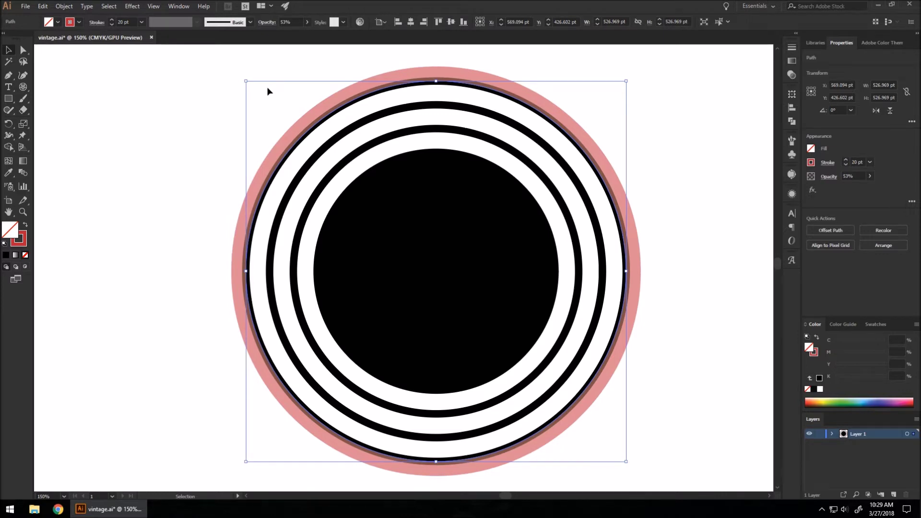
Step: Shrink the red ring proportionally about its centre to about 517 pt, matching the inner edge of the black outer ring
scroll(250, 89, up, 1)
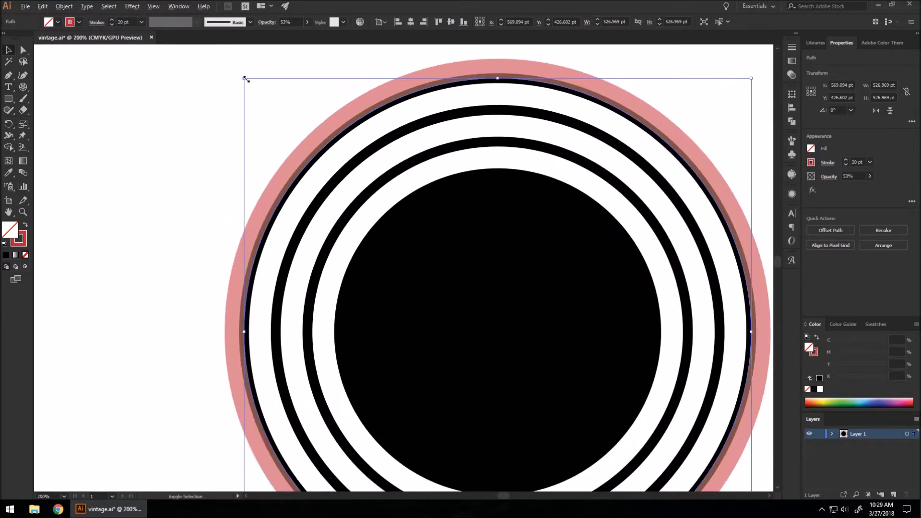
drag(246, 79, 249, 82)
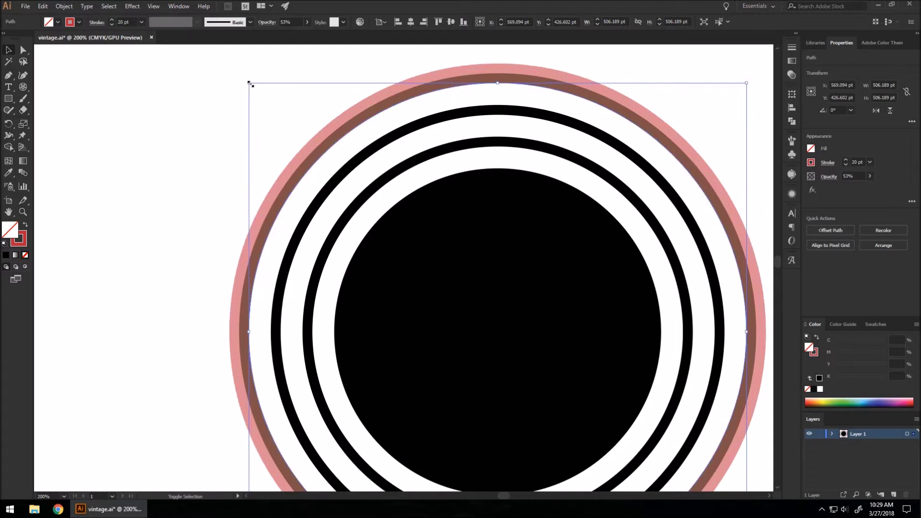
click(168, 165)
scroll(240, 158, down, 1)
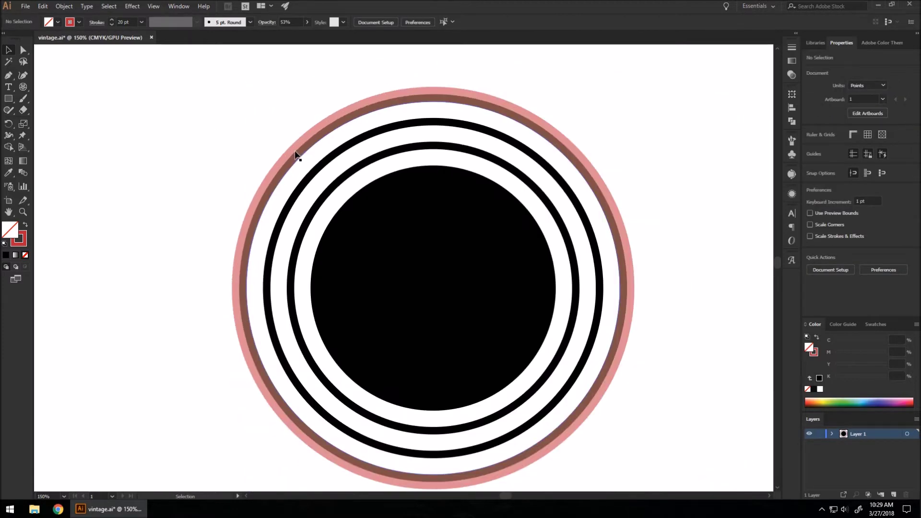
Step: Move the red ring aside, delete the original outermost black ring beneath it, and return the red ring to the badge's centre
drag(304, 141, 254, 145)
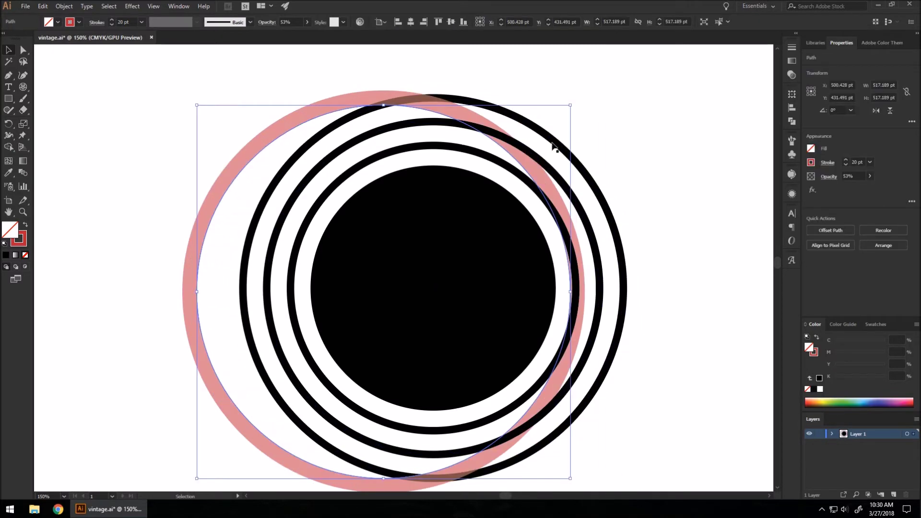
click(594, 182)
click(594, 187)
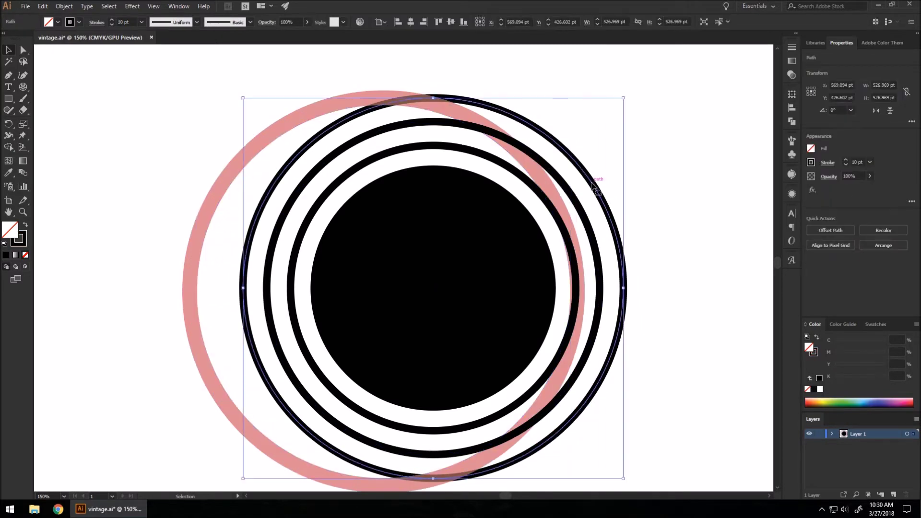
key(Delete)
drag(298, 130, 346, 122)
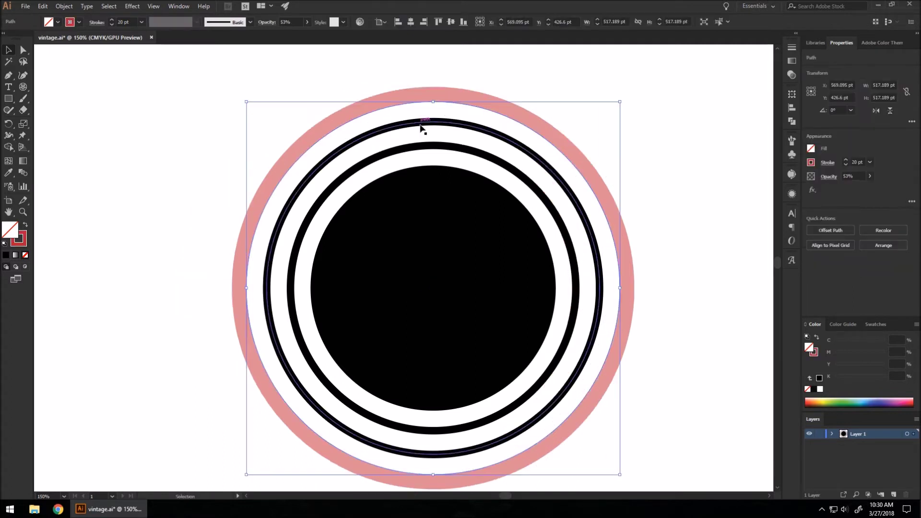
Step: Set the red outer ring's opacity to 100% and change its stroke to black
click(870, 176)
drag(852, 188, 867, 188)
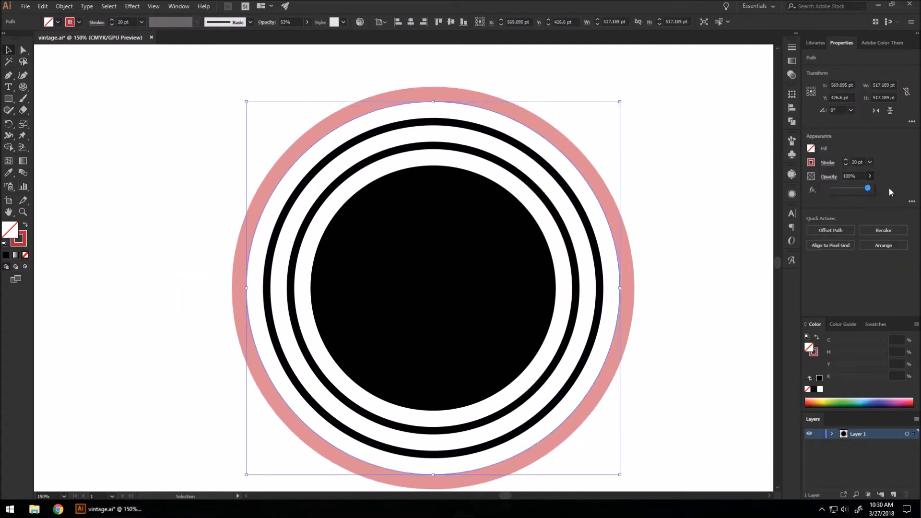
click(810, 163)
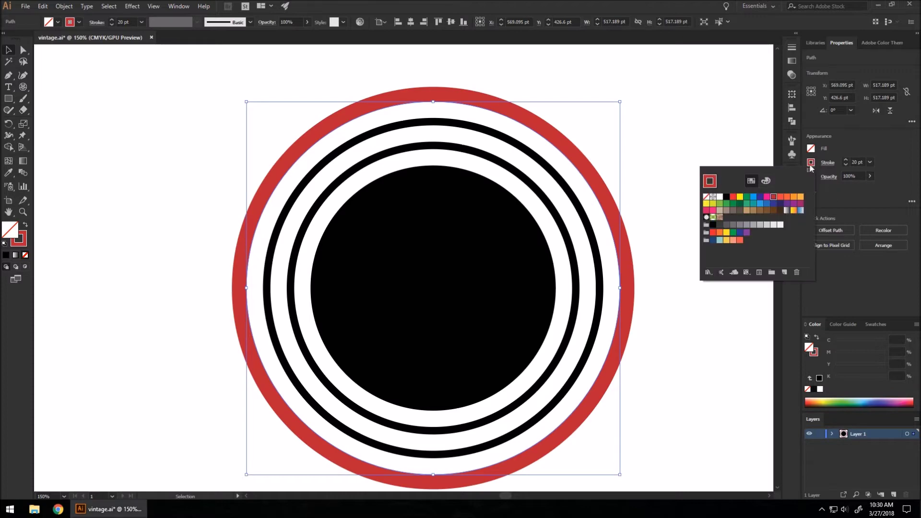
click(732, 196)
click(649, 123)
click(649, 124)
key(ctrl+minus)
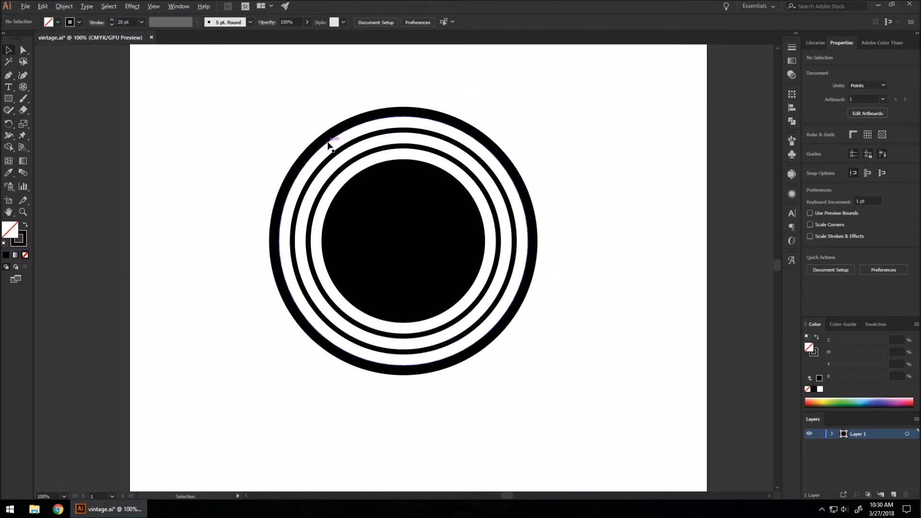
Step: Add the text FAMILY on the artboard above the badge
scroll(415, 140, up, 1)
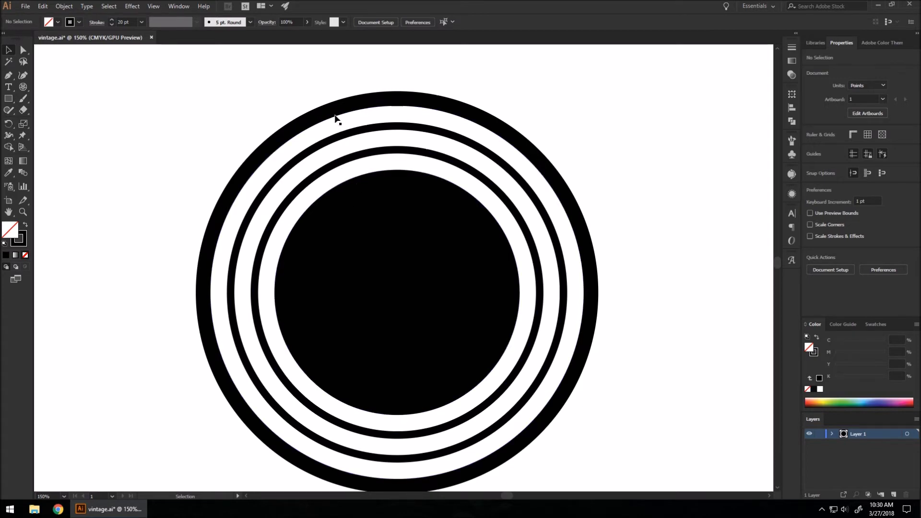
scroll(262, 167, down, 2)
scroll(289, 132, up, 1)
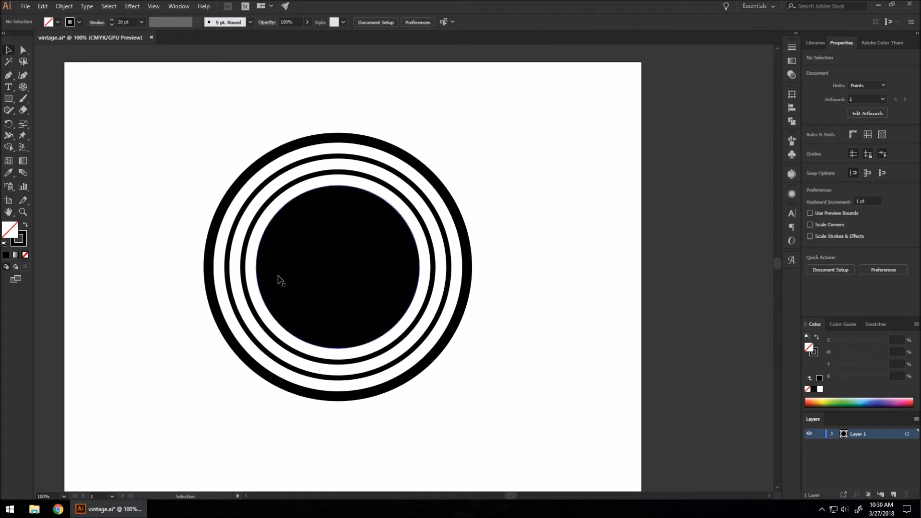
click(9, 88)
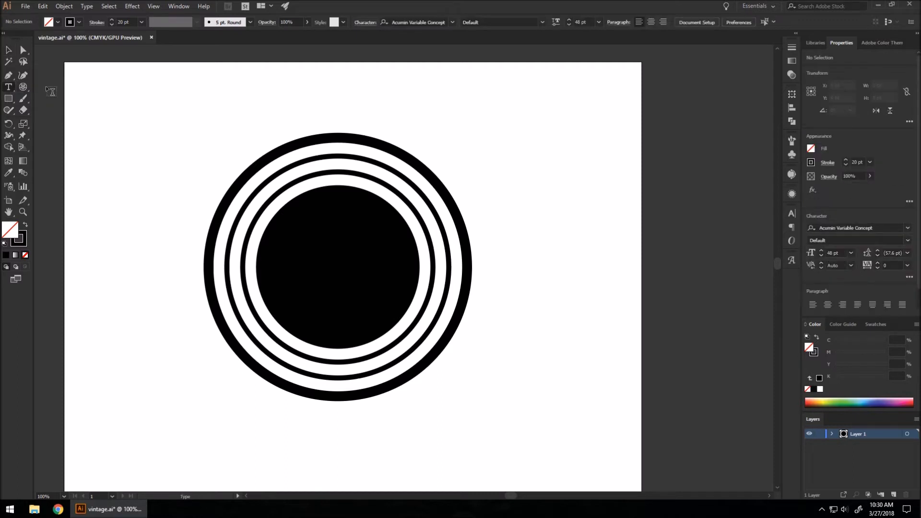
click(144, 95)
text(FAMILY)
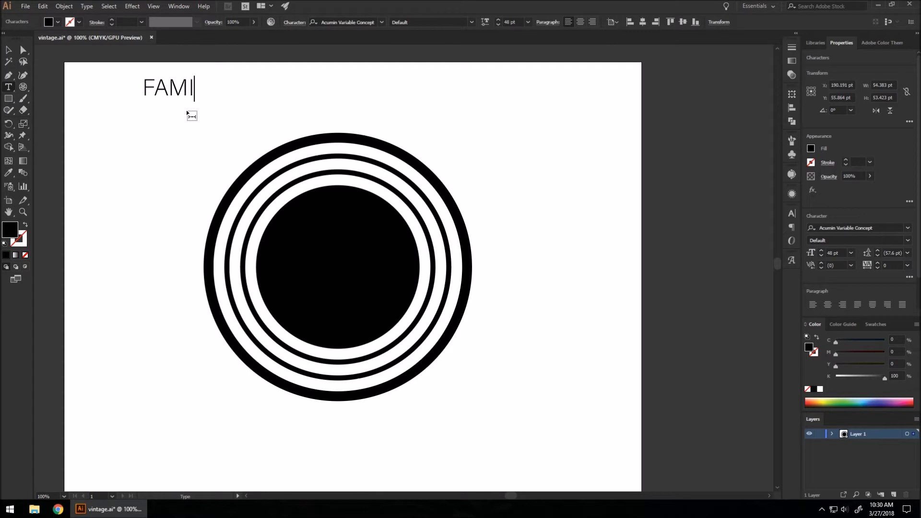
ctrl+click(89, 66)
Step: Set the FAMILY text's font to Facto Bold
drag(219, 87, 160, 76)
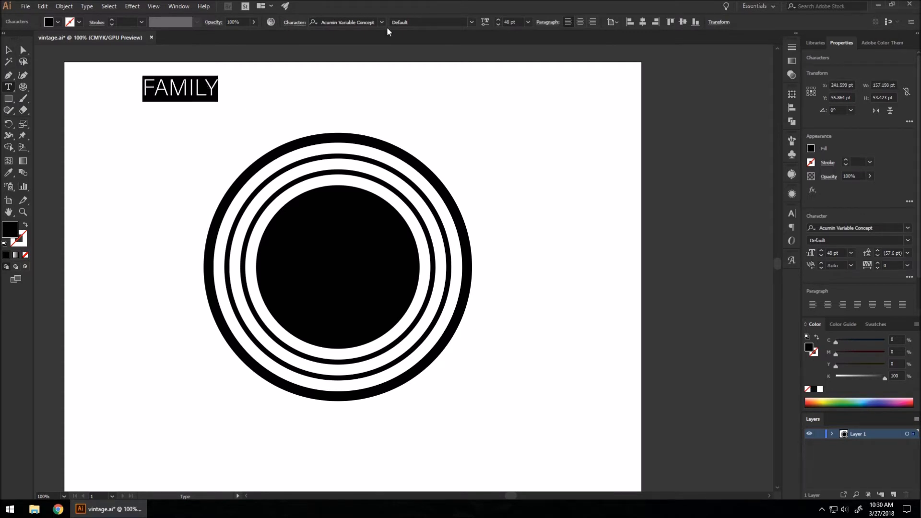
click(382, 22)
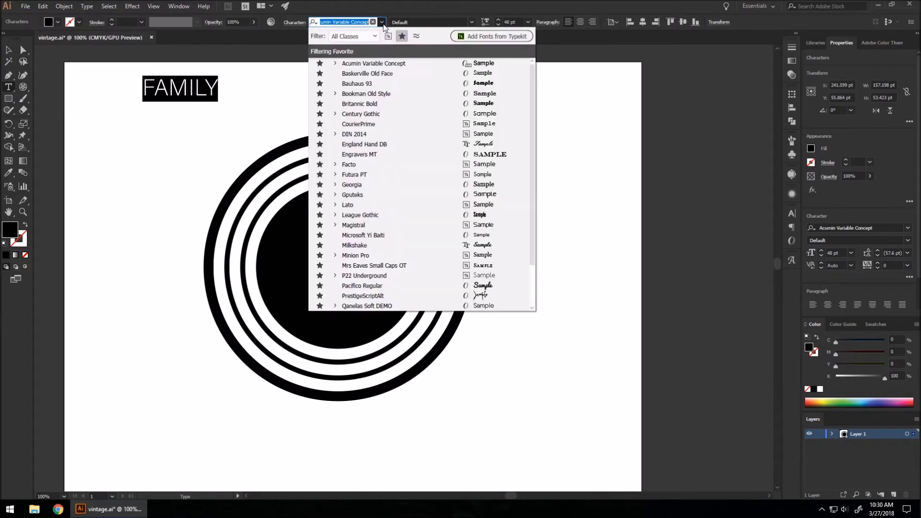
click(335, 164)
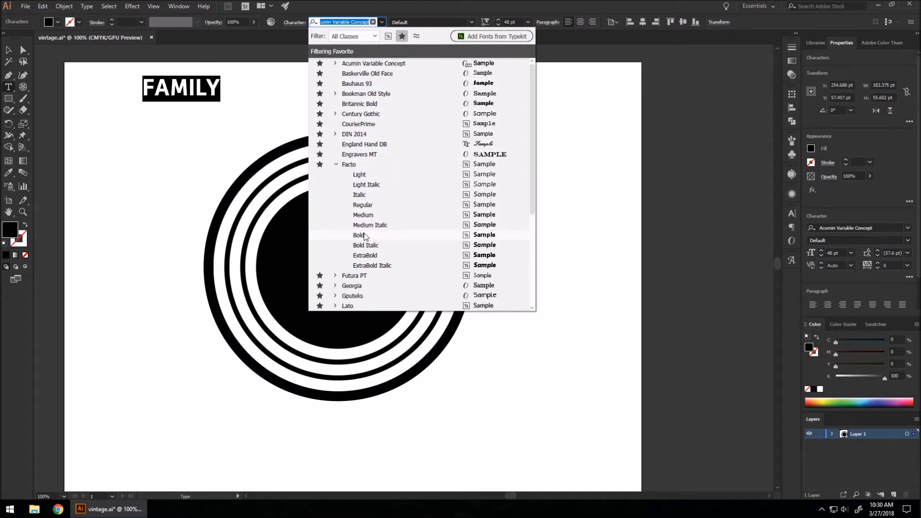
click(372, 234)
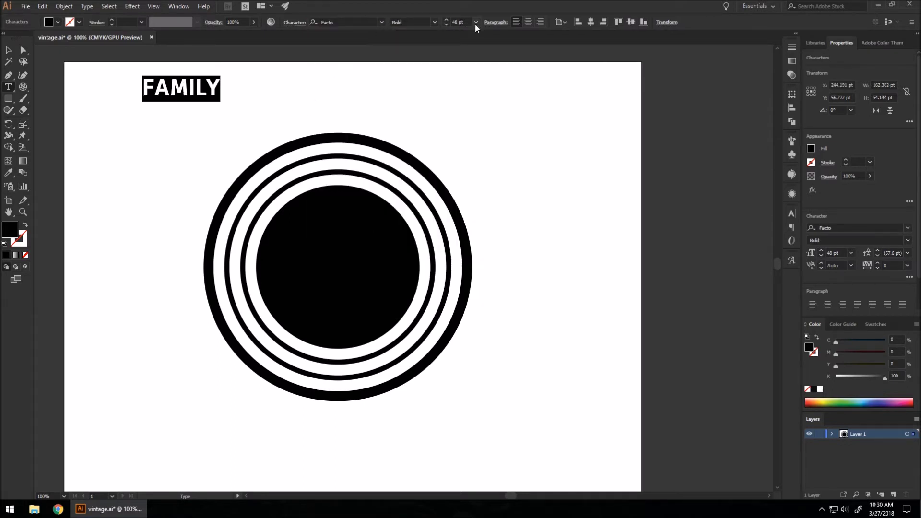
Step: Move the FAMILY text across the rings at the badge's upper edge and set its size to 60 pt
click(8, 49)
drag(185, 93, 340, 169)
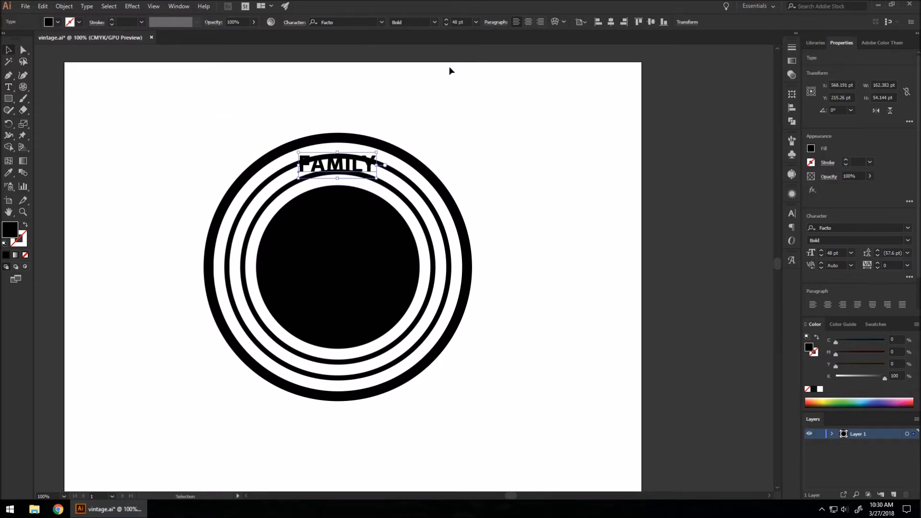
click(475, 22)
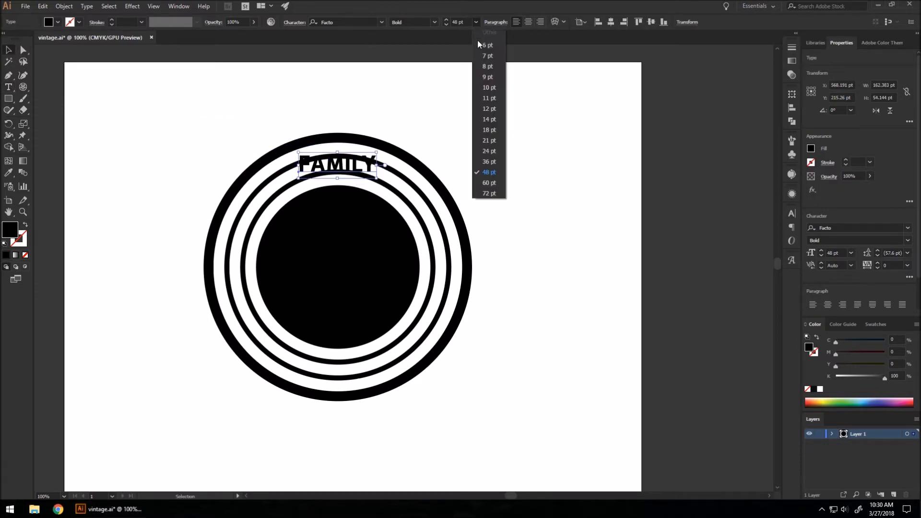
click(493, 183)
Step: Add a second text reading DINER below the badge, in the same 60 pt Facto Bold as FAMILY
drag(355, 167, 276, 418)
click(8, 87)
text(DINER)
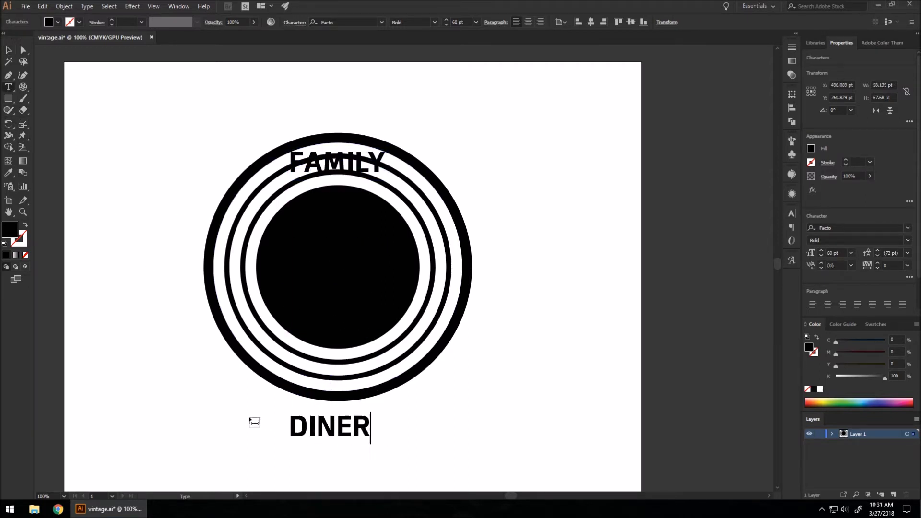
Step: Move the DINER text up onto the centre disc and convert both words to outlines
click(8, 49)
drag(348, 437, 348, 244)
shift+click(344, 163)
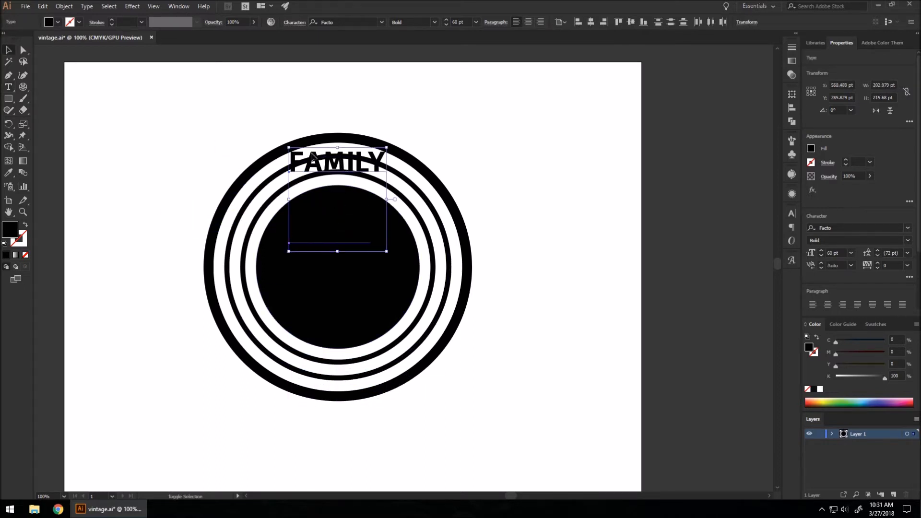
click(87, 7)
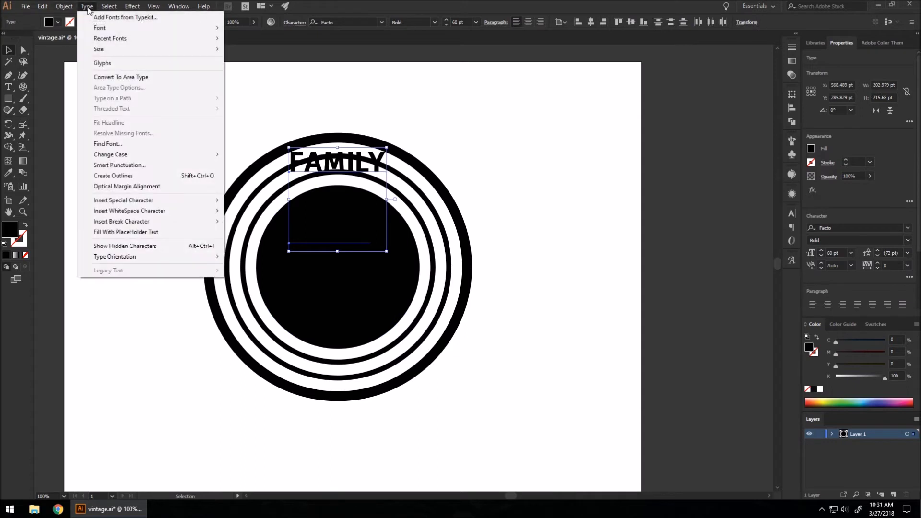
click(123, 176)
click(508, 224)
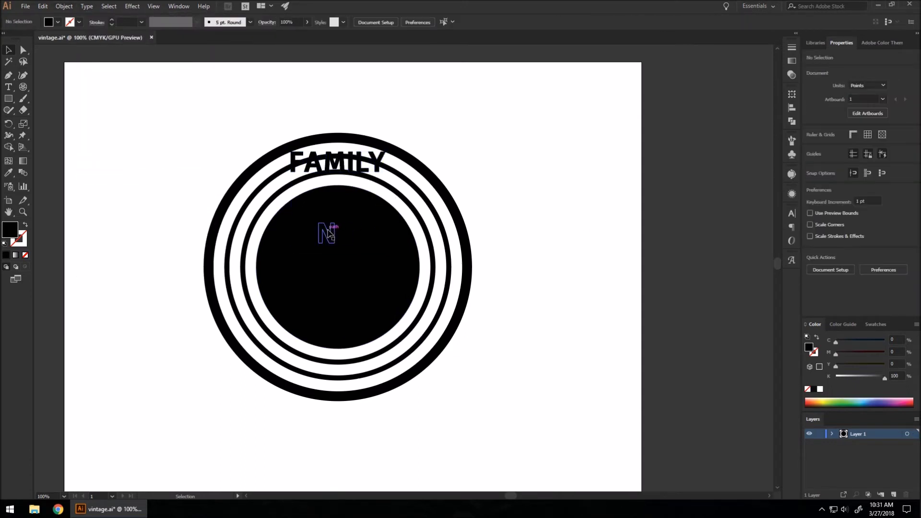
Step: Centre the outlined words across the rings, with FAMILY at the badge's top (about Y 217.5 pt) and DINER at its bottom (about Y 642.5 pt)
drag(341, 236, 352, 369)
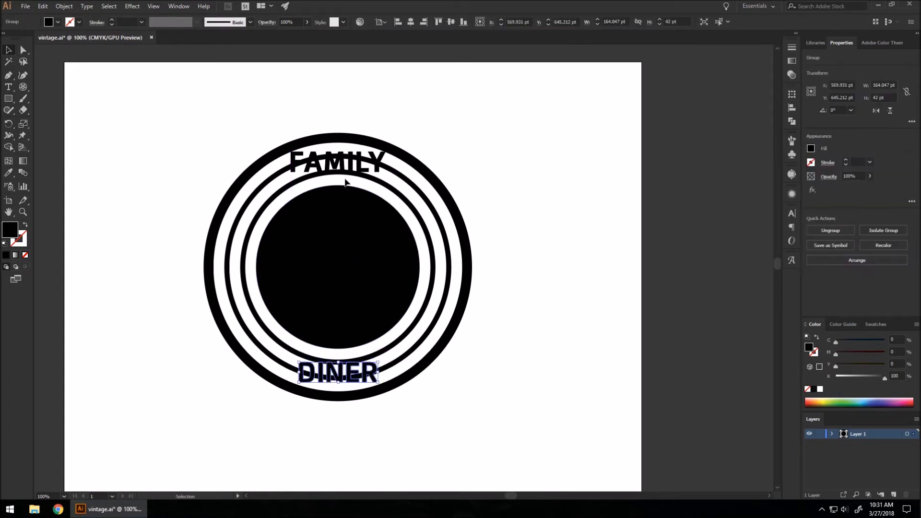
drag(349, 162, 351, 171)
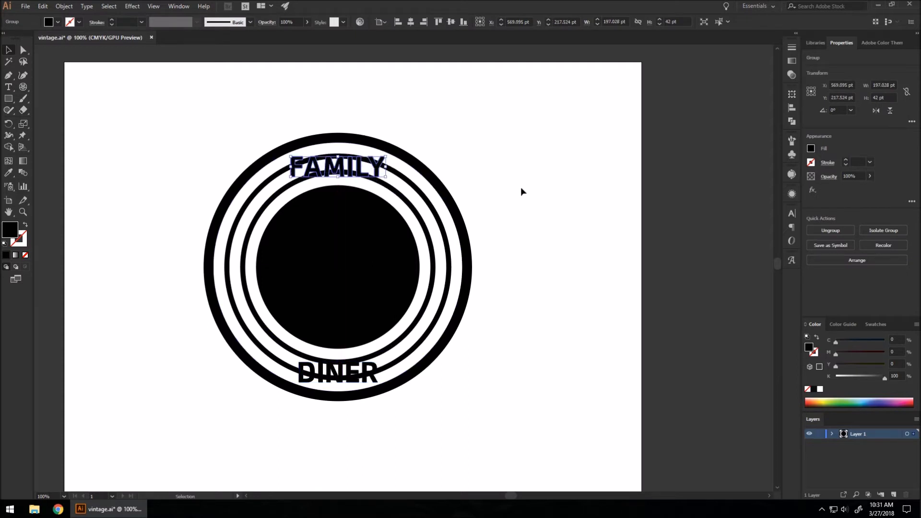
click(520, 191)
scroll(288, 158, up, 1)
scroll(331, 153, down, 1)
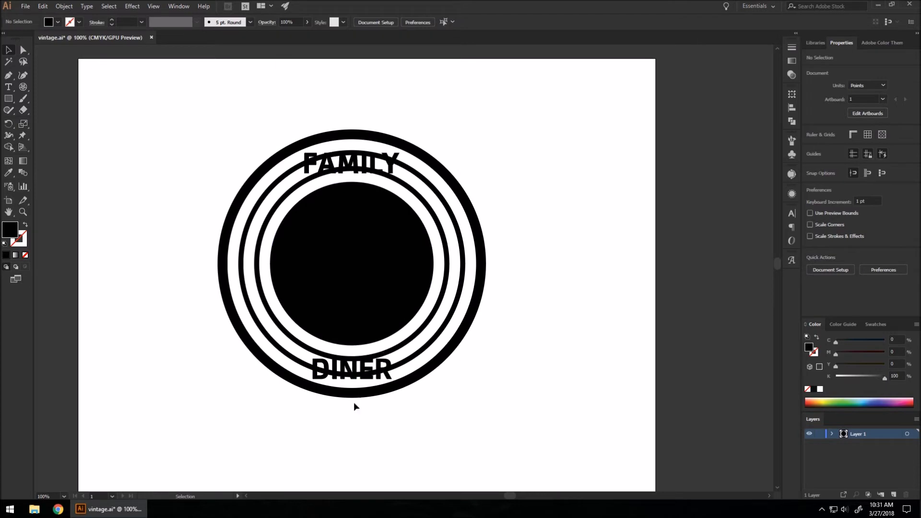
scroll(355, 371, up, 1)
drag(354, 373, 364, 367)
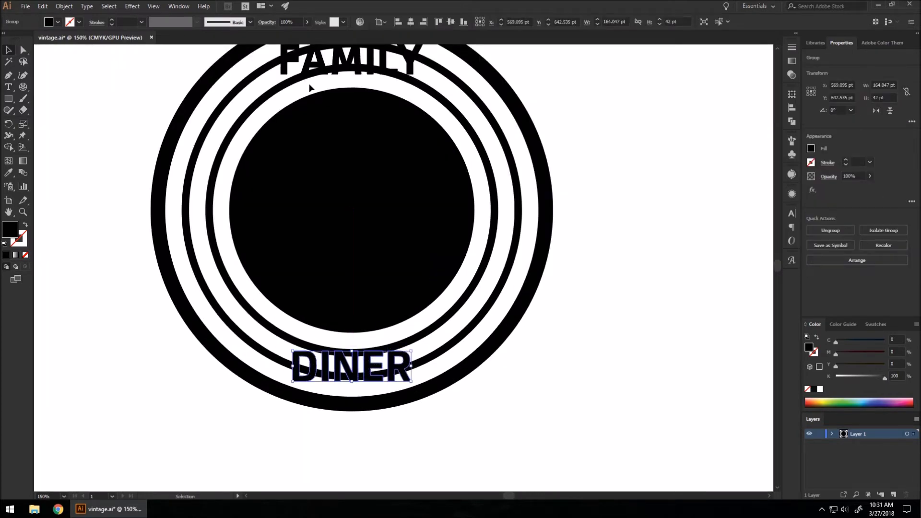
click(571, 304)
Step: Apply a horizontal Arc warp effect with a 32% bend to the FAMILY lettering
scroll(539, 350, up, 1)
scroll(539, 350, down, 2)
scroll(363, 96, up, 1)
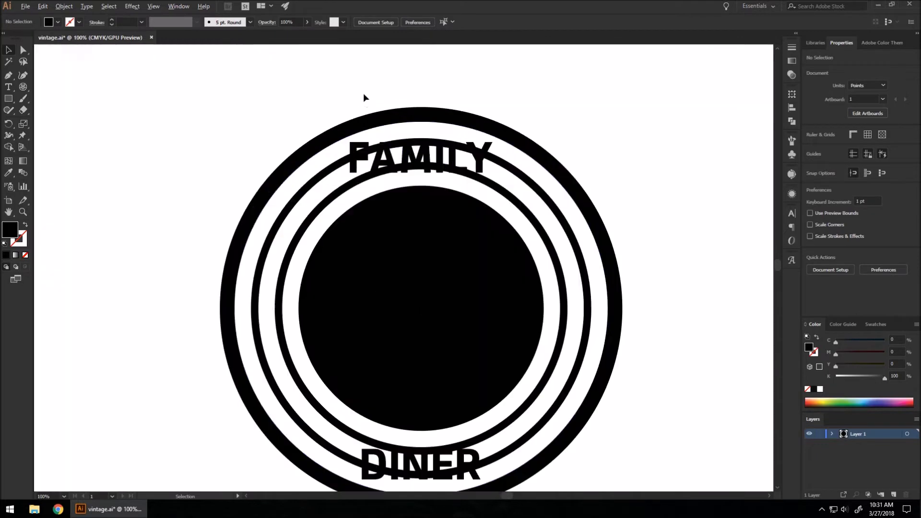
click(433, 154)
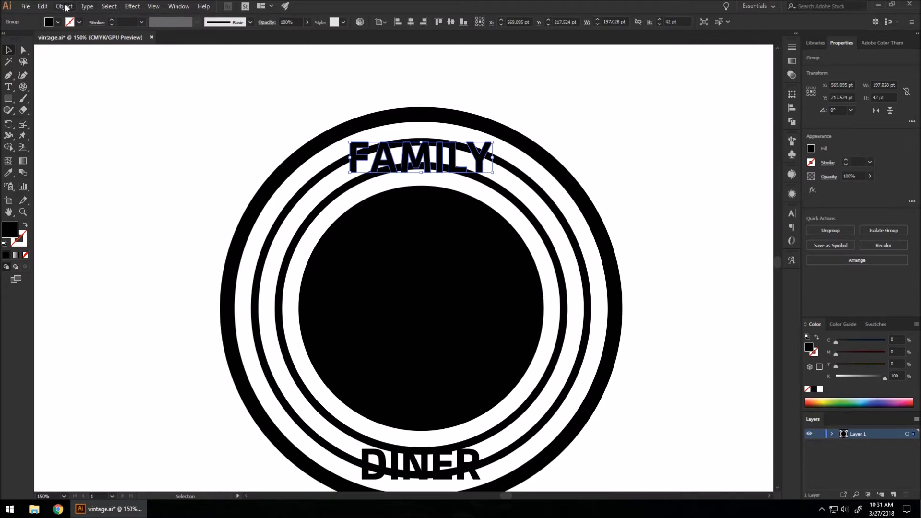
click(132, 7)
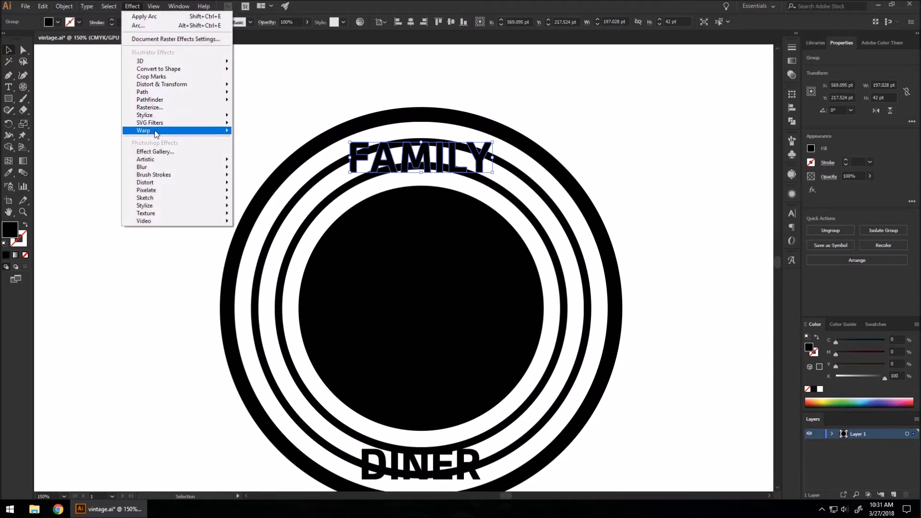
mouse_move(156, 131)
click(99, 132)
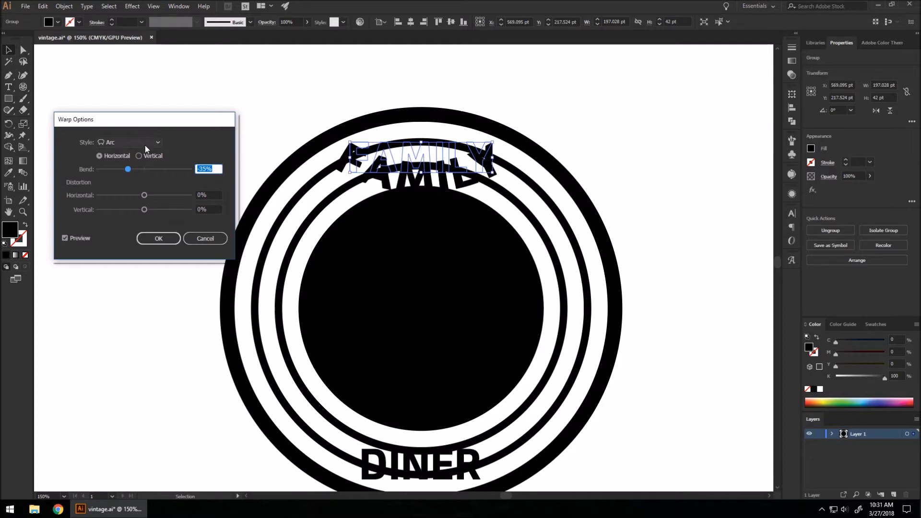
drag(129, 170, 154, 169)
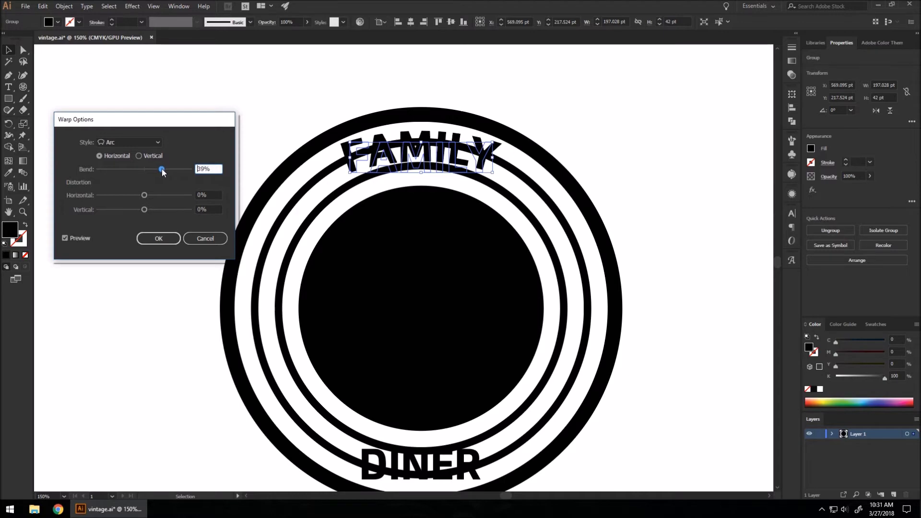
drag(162, 169, 156, 170)
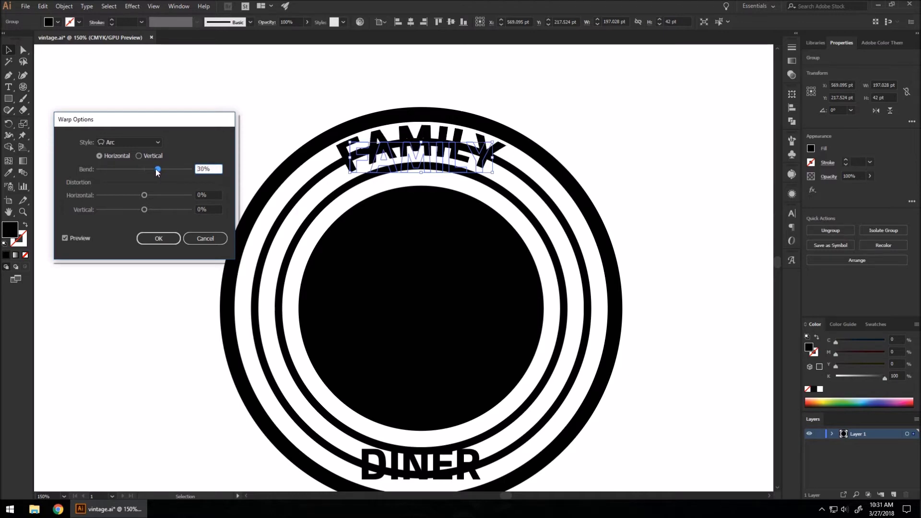
drag(157, 169, 157, 167)
key(Up)
key(Up)
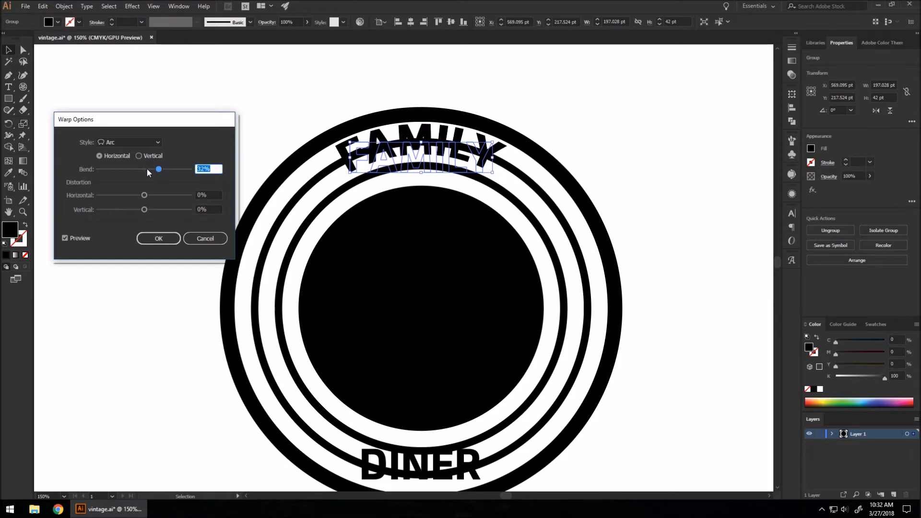
click(158, 238)
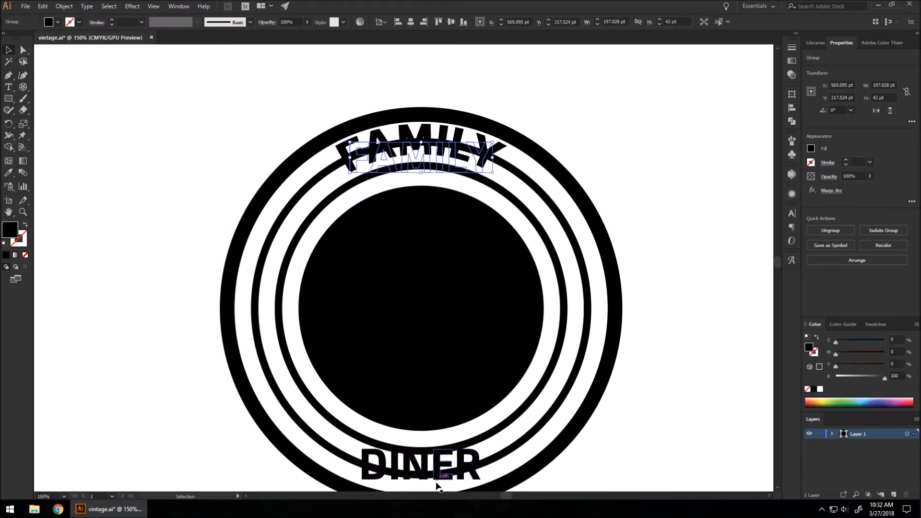
Step: Move the DINER lettering straight up to about Y 628.9 pt, keeping it horizontally centred on the badge
click(431, 468)
drag(431, 468, 432, 457)
scroll(430, 415, down, 2)
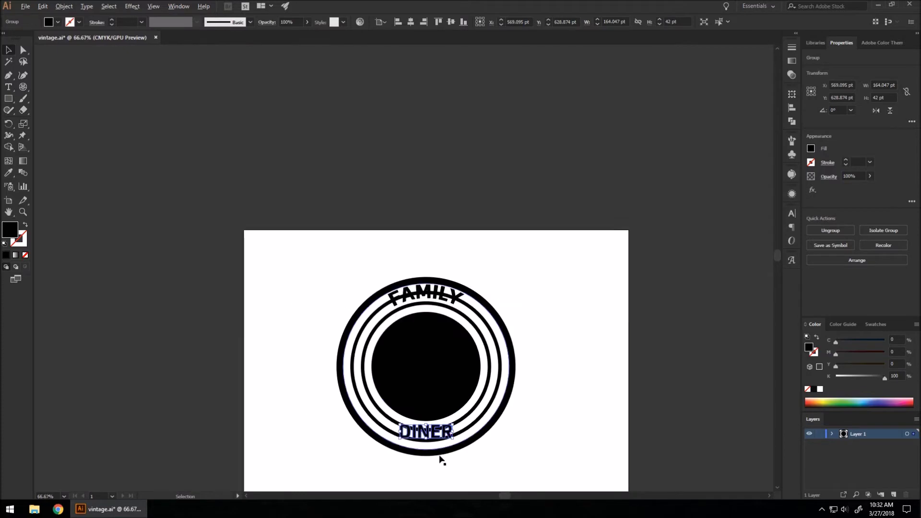
scroll(439, 451, up, 3)
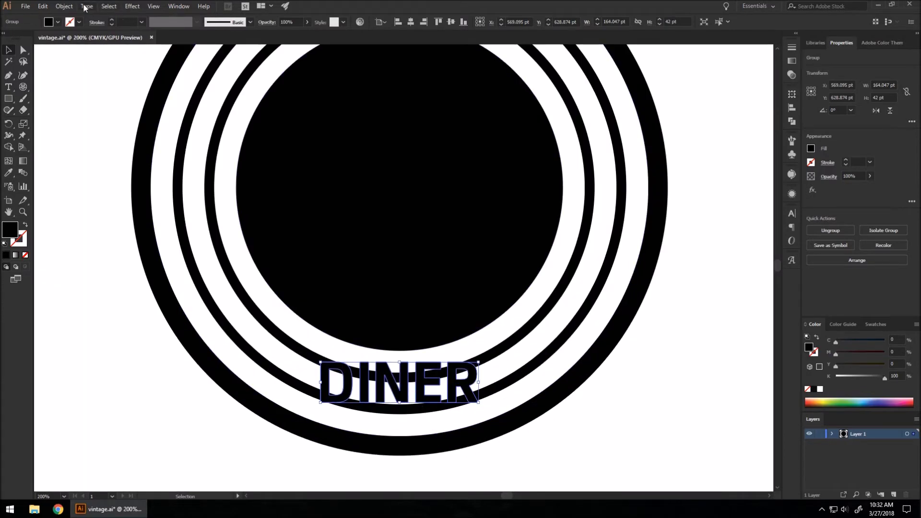
Step: Apply a horizontal Arc warp effect with a -23% bend to the DINER lettering and nudge it to about Y 628.7 pt
click(65, 6)
mouse_move(149, 8)
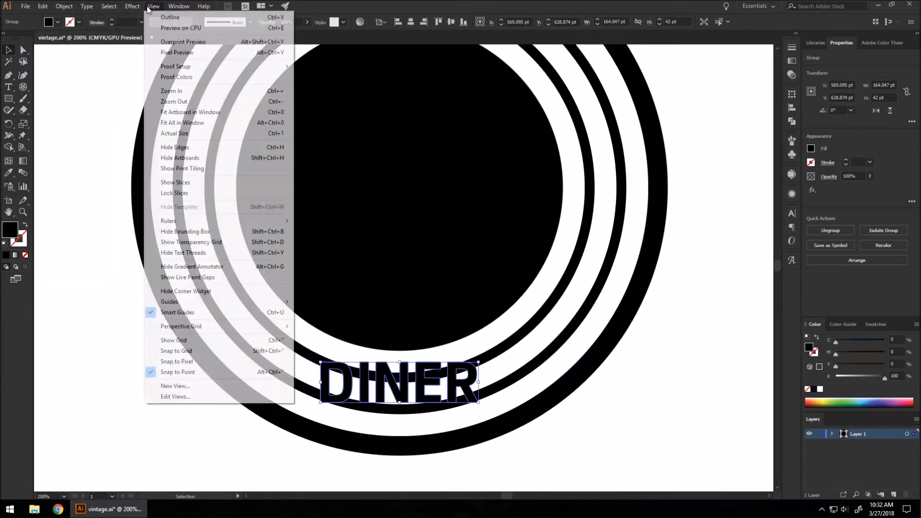
mouse_move(137, 131)
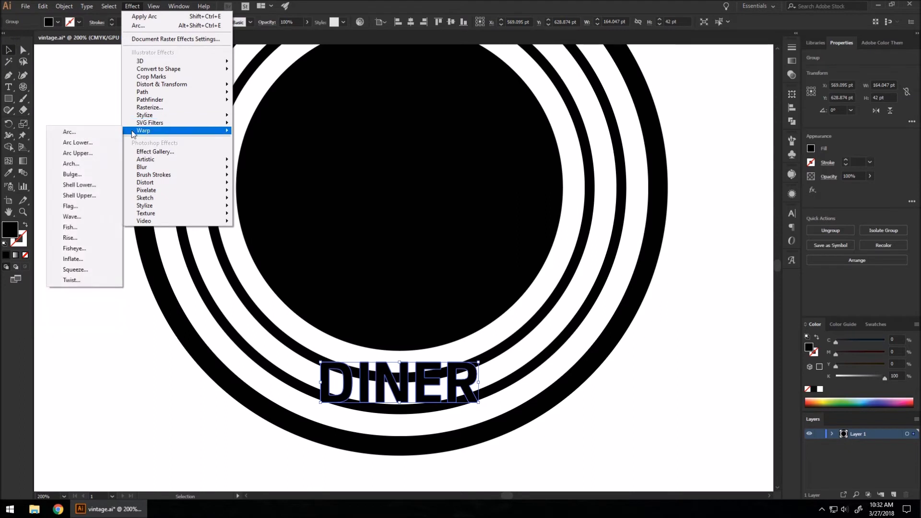
click(93, 132)
drag(158, 171, 139, 171)
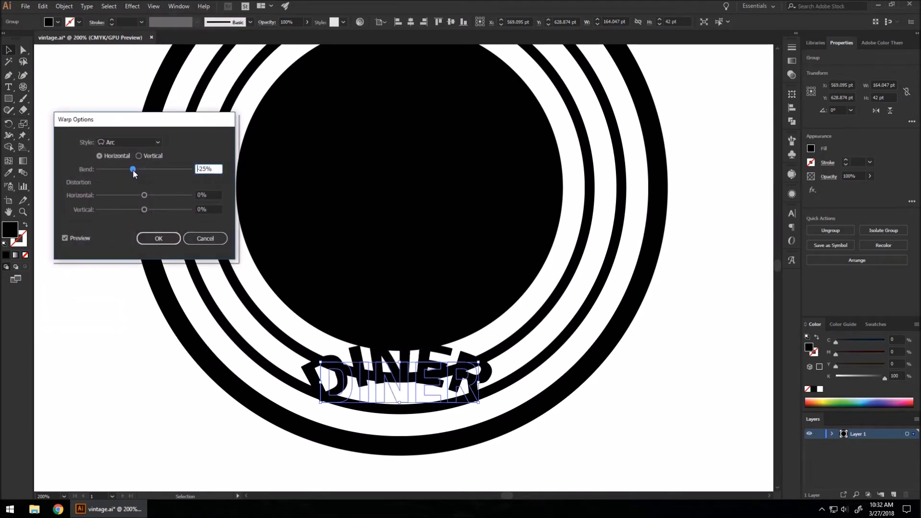
drag(135, 169, 133, 170)
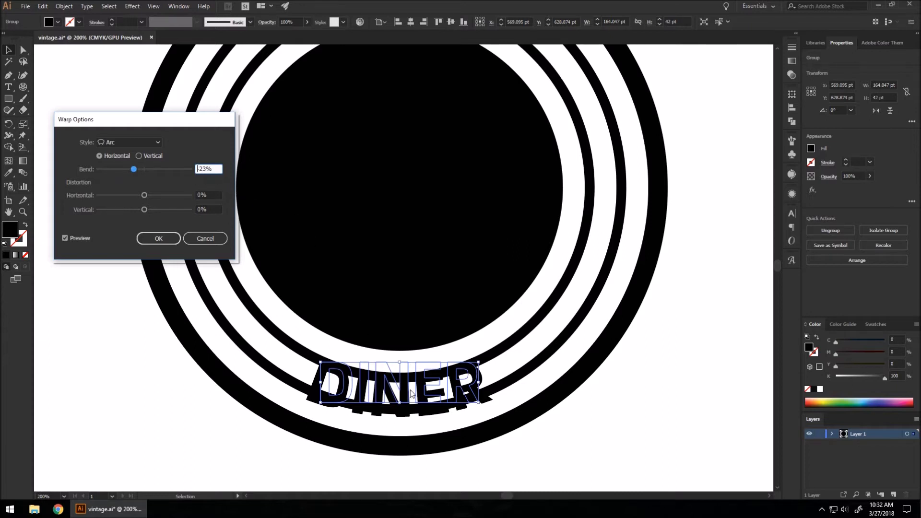
click(162, 240)
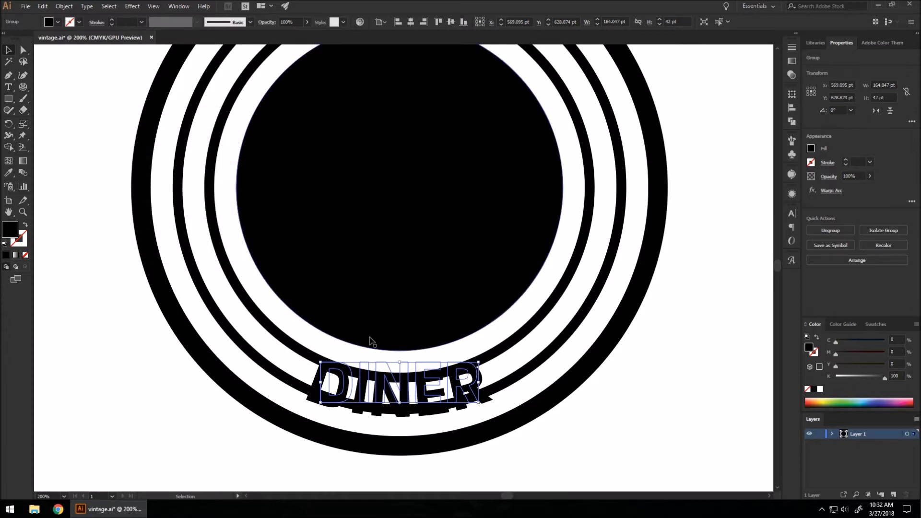
mouse_move(404, 388)
mouse_down()
mouse_move(402, 368)
mouse_move(403, 389)
mouse_up()
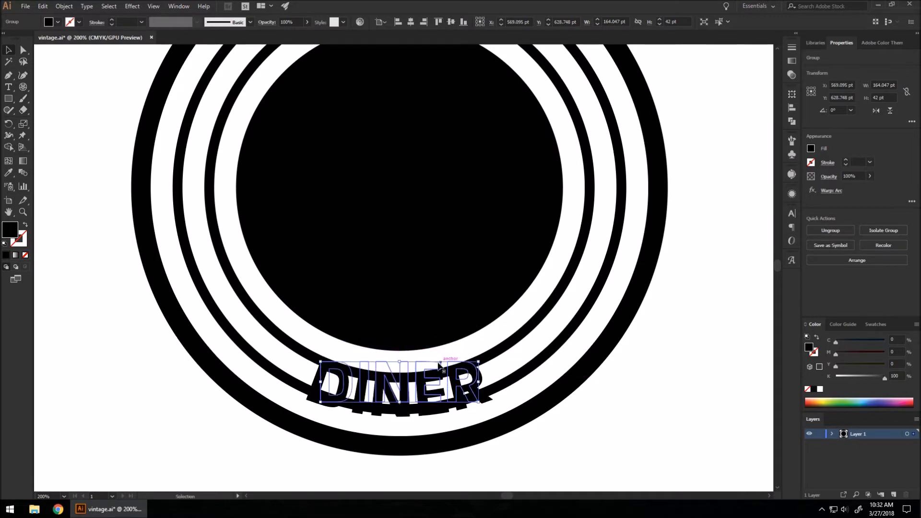
Step: Expand the appearance of the warped FAMILY and DINER lettering
scroll(343, 361, down, 1)
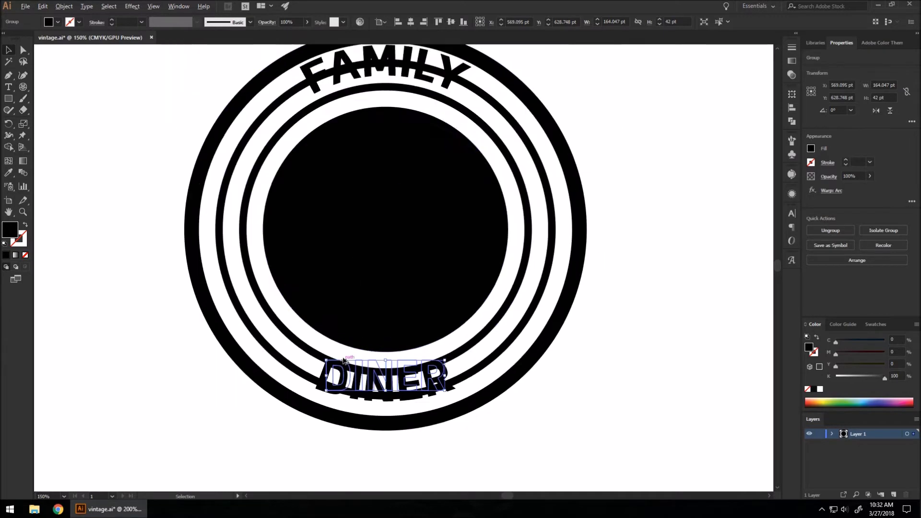
shift+click(386, 72)
click(60, 7)
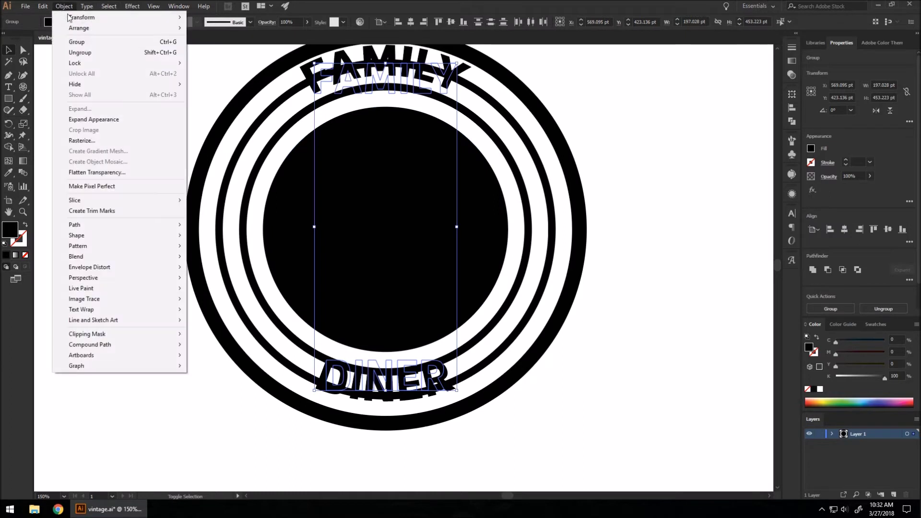
click(94, 123)
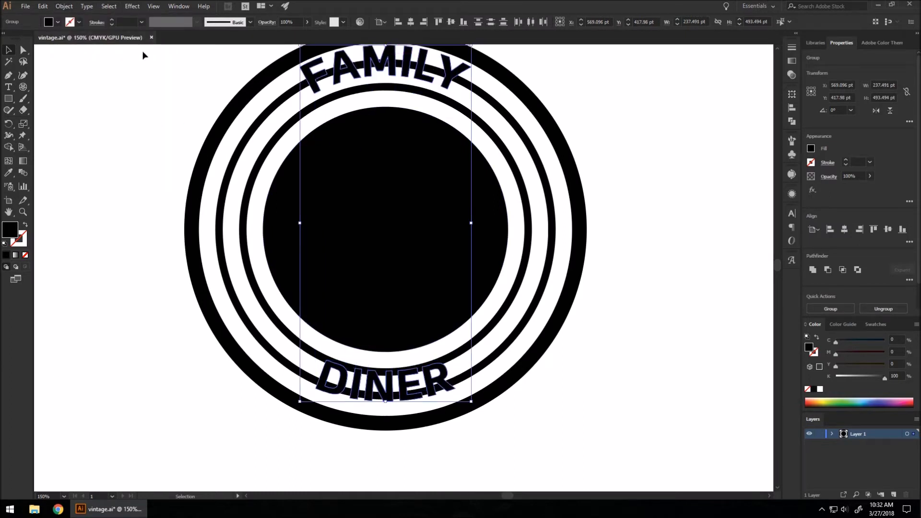
click(631, 353)
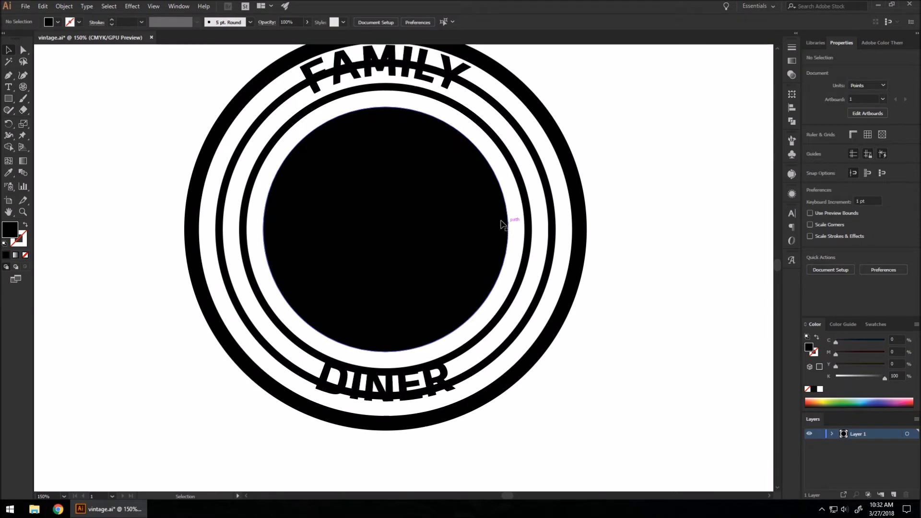
Step: Add the text "Outlands" on the empty part of the artboard below the badge
scroll(421, 229, down, 1)
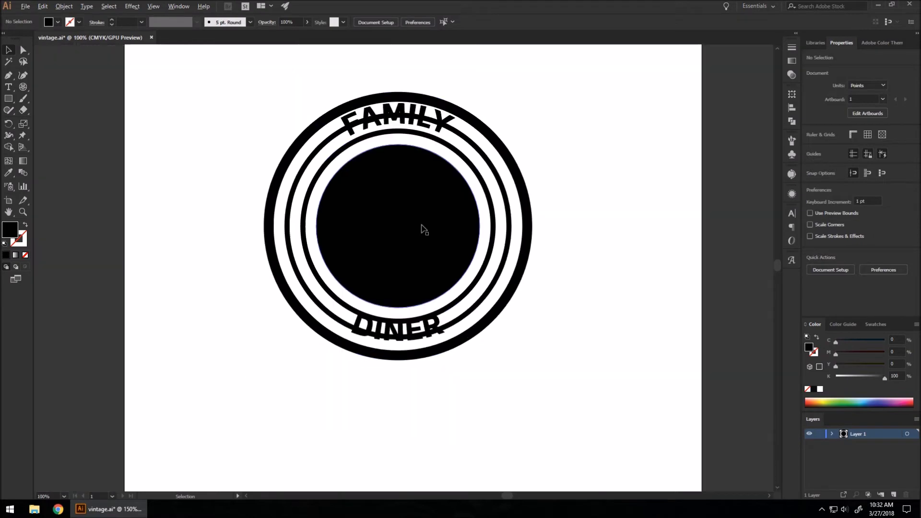
click(8, 87)
scroll(288, 254, down, 1)
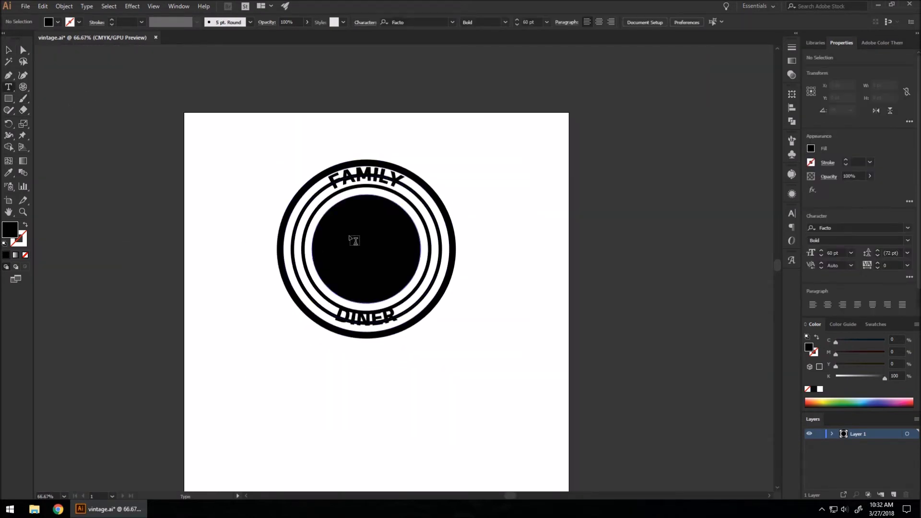
scroll(352, 246, up, 2)
click(259, 243)
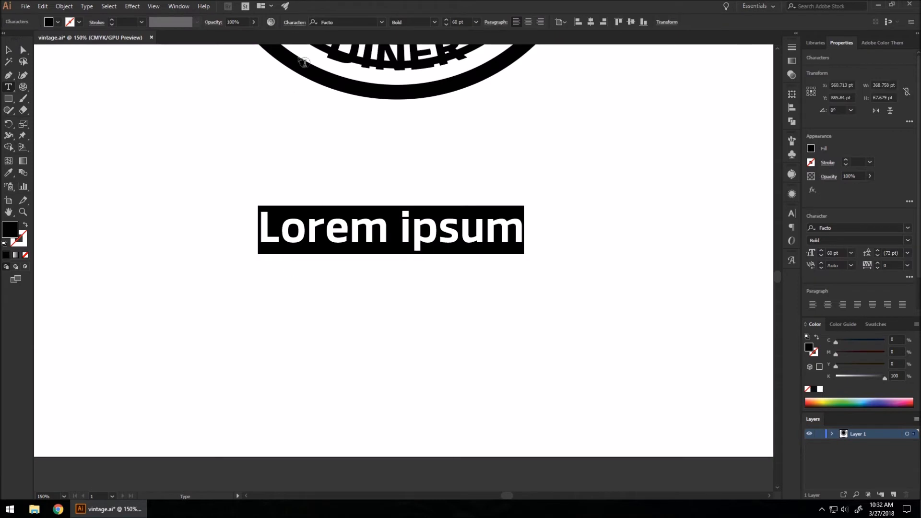
scroll(302, 70, down, 1)
text(Outlands)
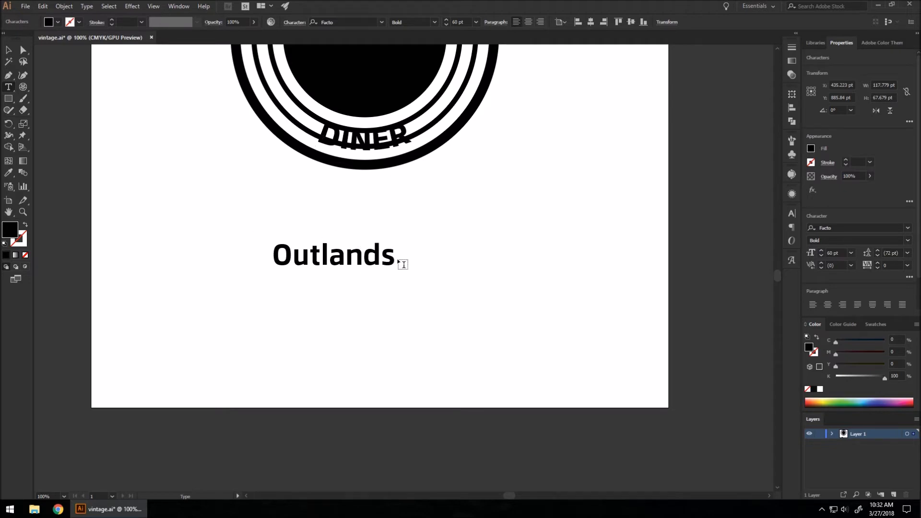
Step: Set the whole Outlands text in the Streetwear font
drag(393, 254, 272, 261)
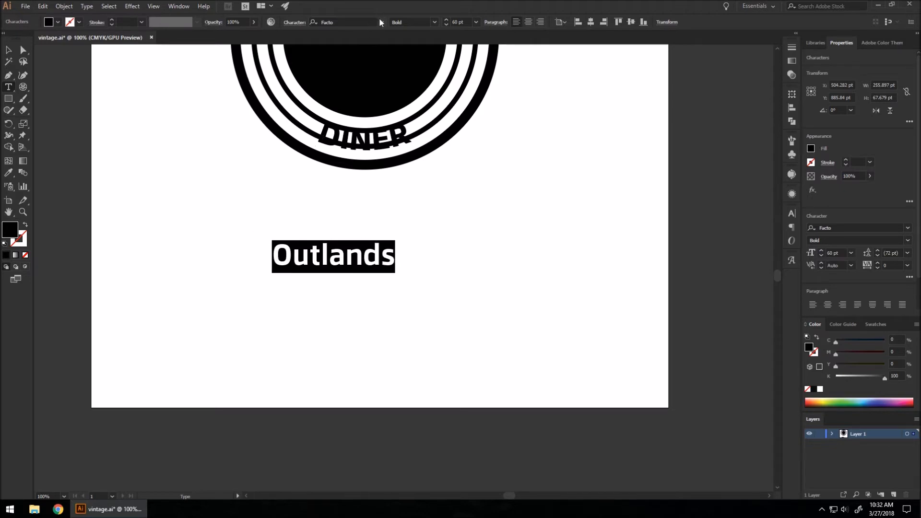
click(380, 21)
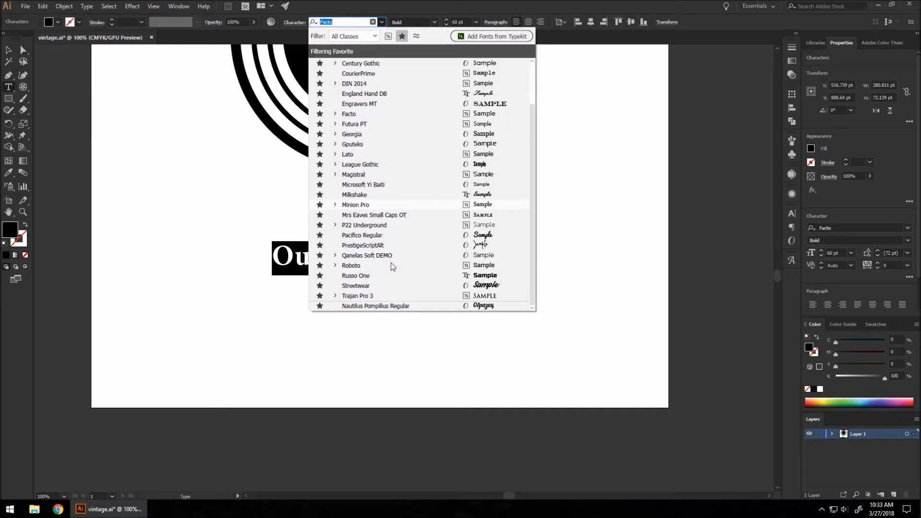
click(354, 286)
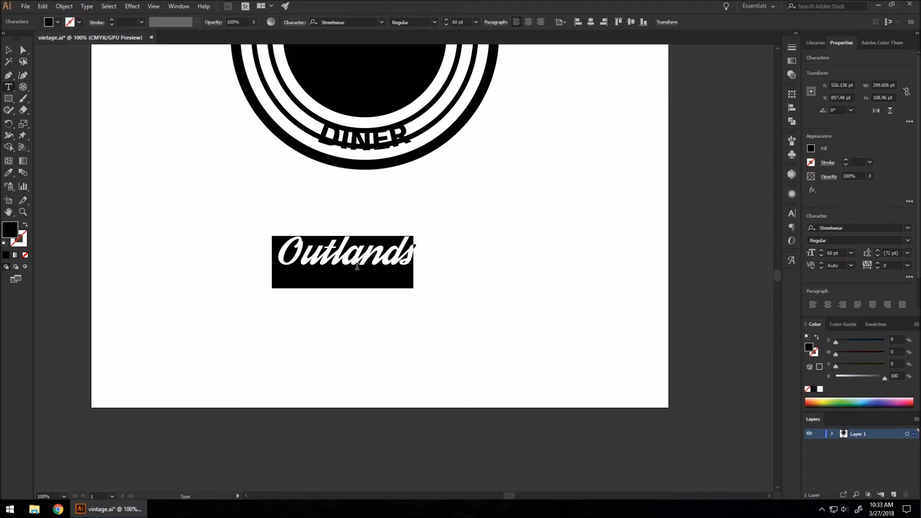
Step: Replace the final s of Outlands with the alternate glyph whose swash underlines the word
click(409, 255)
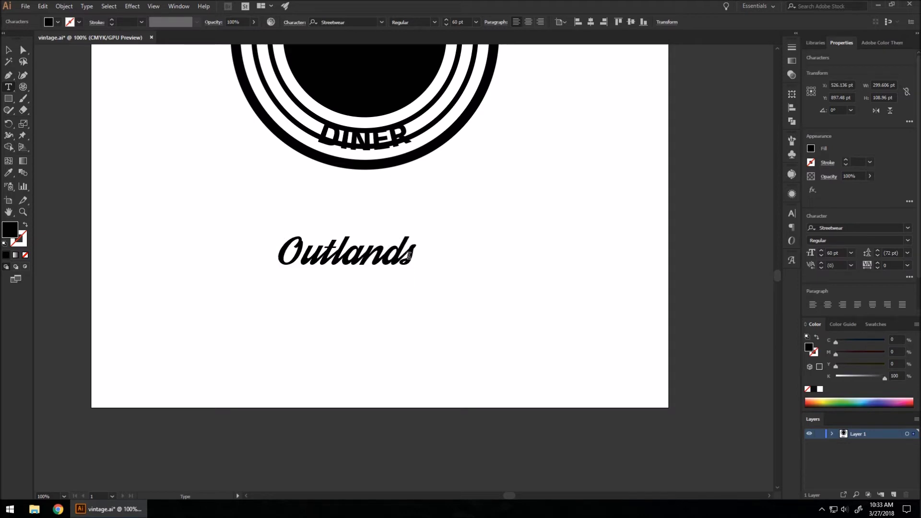
key(shift+Right)
ctrl+click(402, 253)
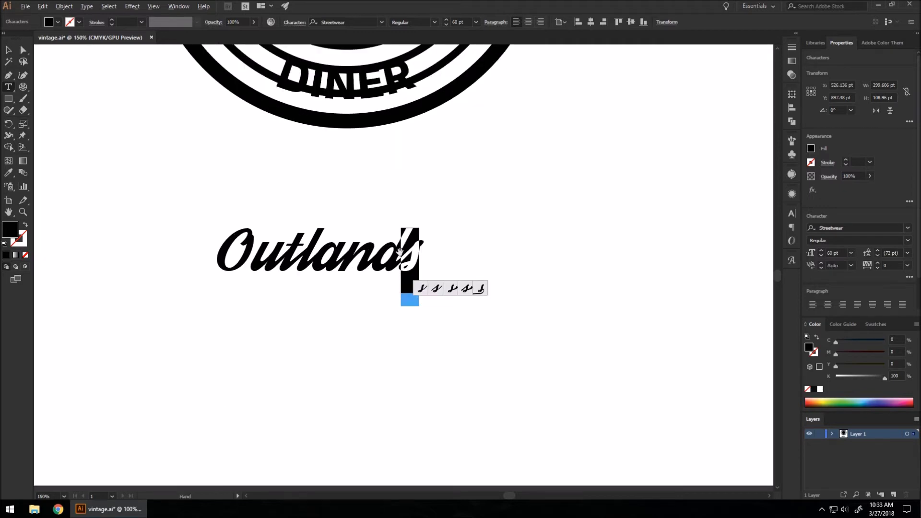
drag(398, 252, 401, 255)
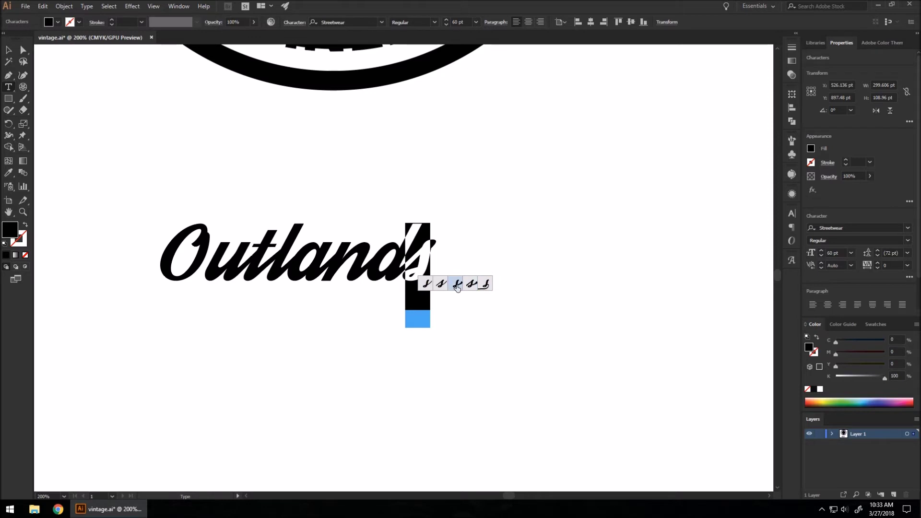
click(482, 285)
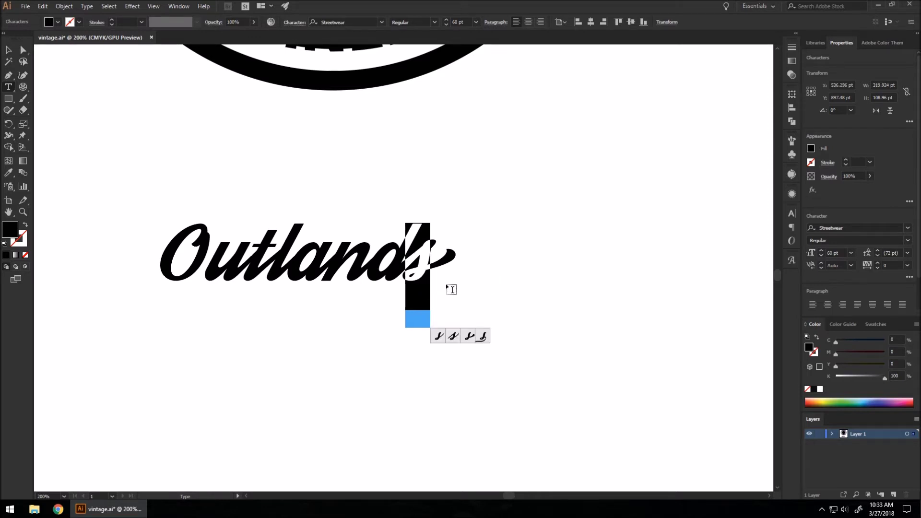
click(482, 338)
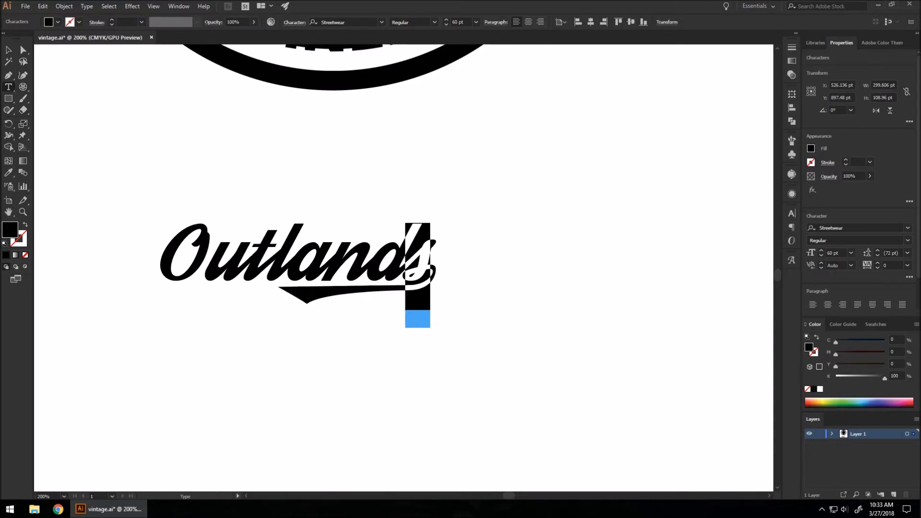
Step: Enlarge the Outlands text proportionally to about 141 pt, about 706 pt wide, and place it below the badge
click(7, 51)
scroll(489, 352, down, 2)
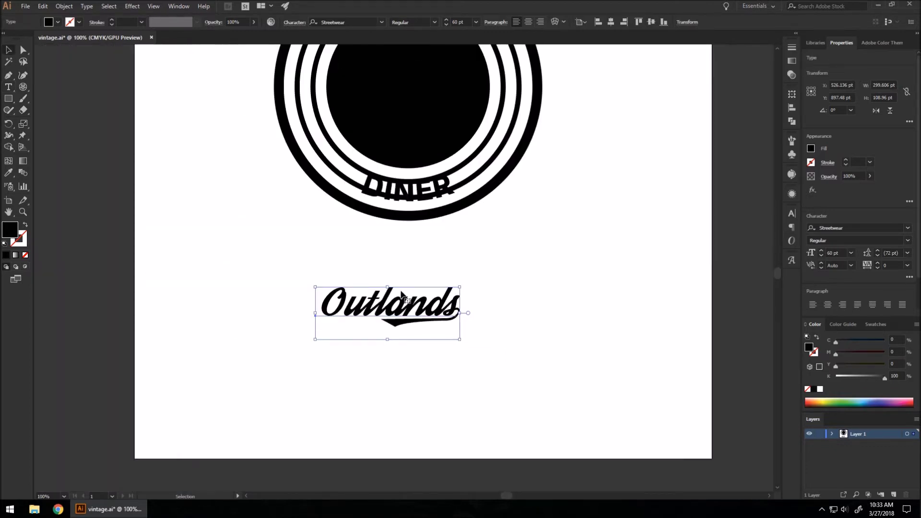
drag(460, 288, 576, 187)
scroll(396, 361, down, 2)
drag(417, 323, 415, 221)
scroll(414, 221, up, 2)
drag(494, 238, 508, 237)
drag(562, 180, 552, 186)
mouse_move(494, 228)
mouse_down()
mouse_move(503, 235)
mouse_move(492, 230)
mouse_up()
key(ctrl+minus)
key(ctrl+minus)
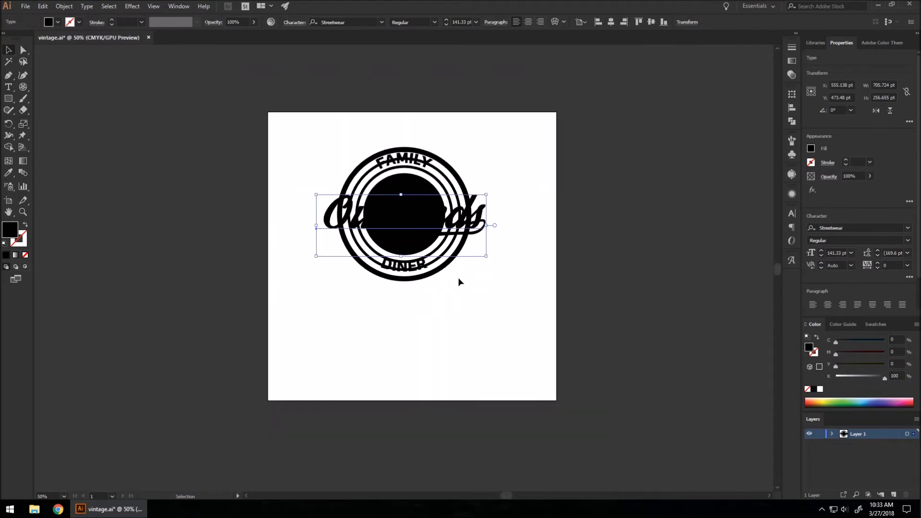
drag(475, 222, 472, 358)
click(502, 315)
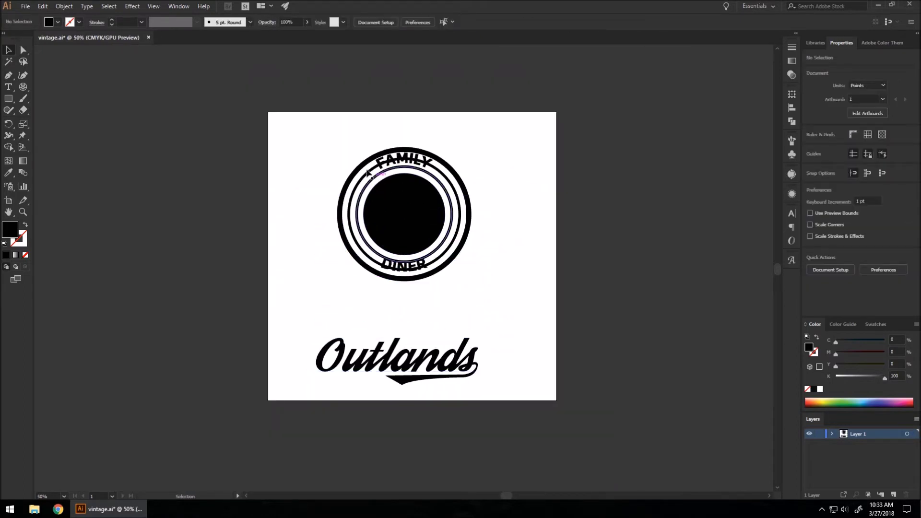
Step: Group the badge's rings, disc and lettering and centre the group on the artboard horizontally and vertically
drag(378, 198, 481, 291)
key(a)
key(v)
key(ctrl+plus)
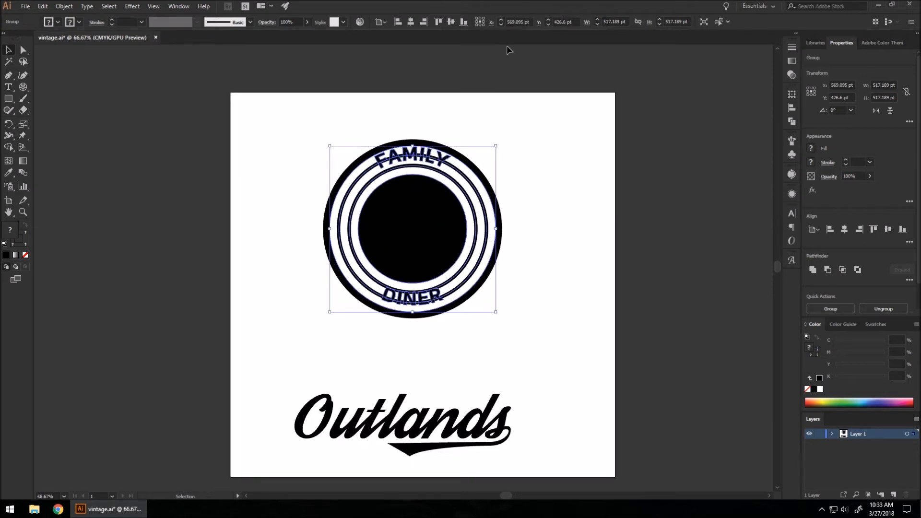
click(415, 22)
click(452, 24)
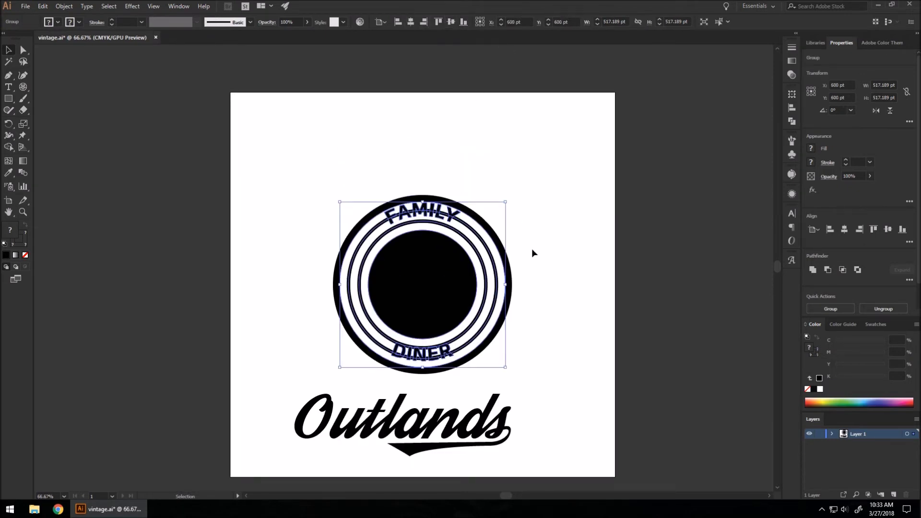
Step: Centre the Outlands text on the artboard horizontally and vertically
click(544, 271)
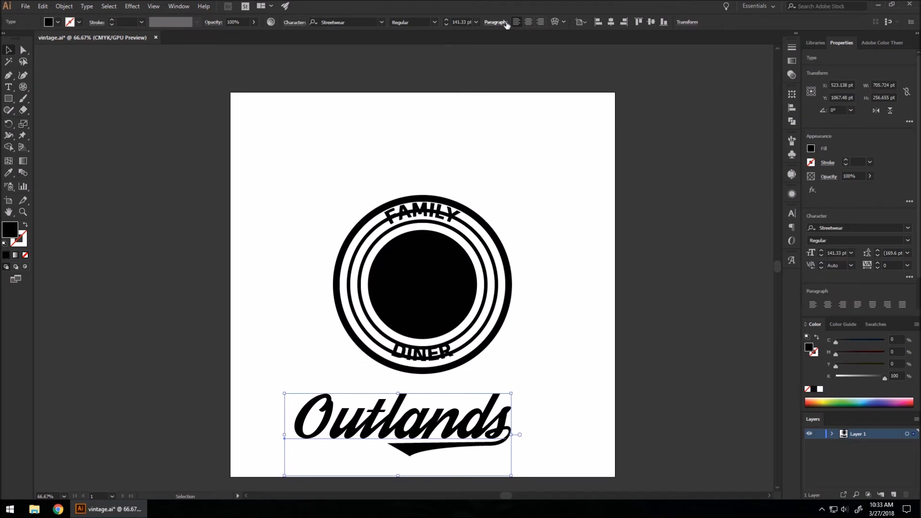
click(612, 23)
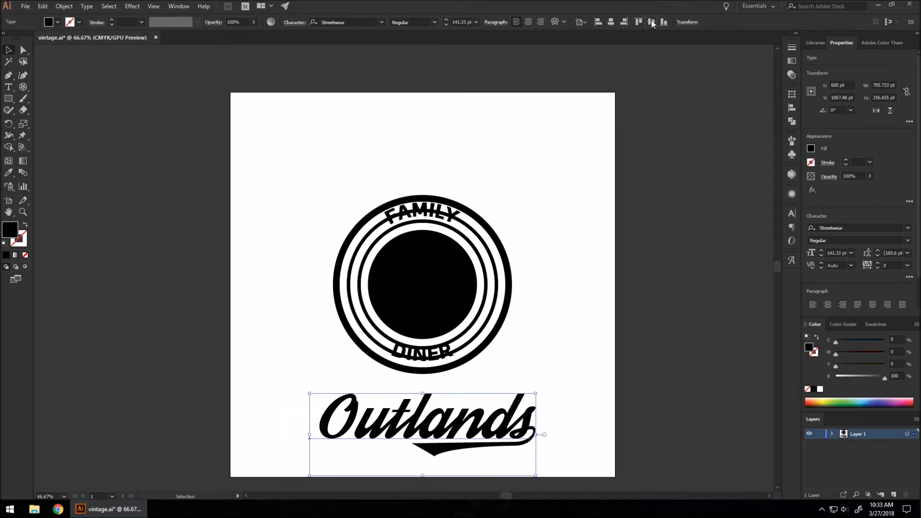
click(651, 23)
click(569, 388)
drag(538, 423, 539, 415)
key(ctrl)
click(547, 386)
mouse_move(524, 278)
mouse_down()
mouse_move(539, 302)
mouse_move(506, 338)
mouse_move(529, 295)
mouse_move(524, 279)
mouse_up()
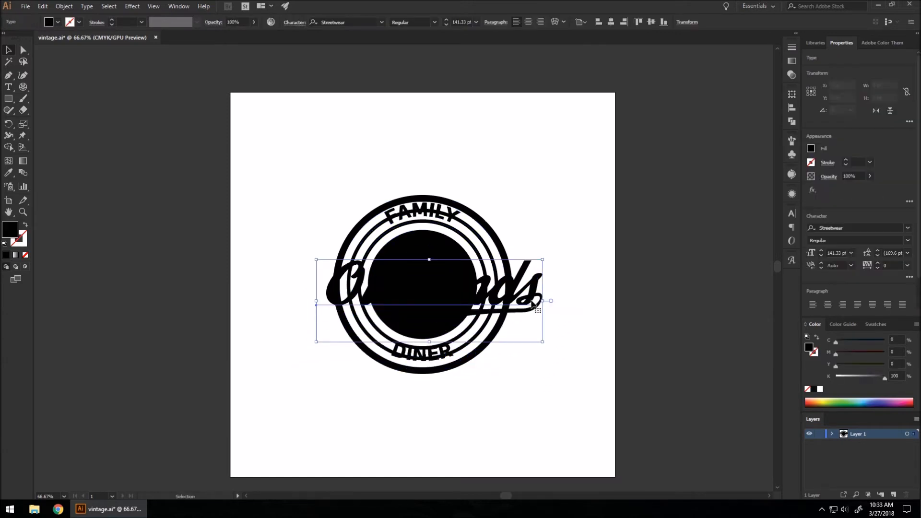
key(ctrl+z)
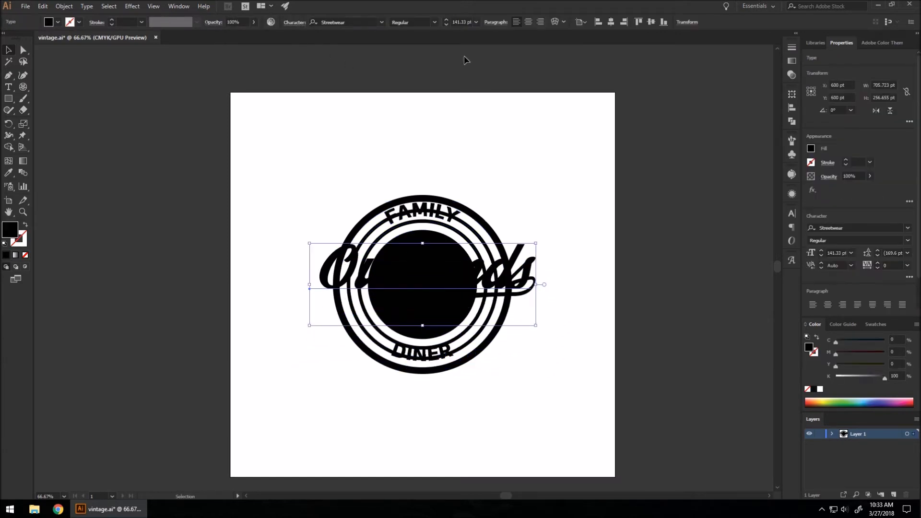
Step: Move the Outlands text above the badge and shear it along the vertical axis by -11°
drag(517, 294, 517, 171)
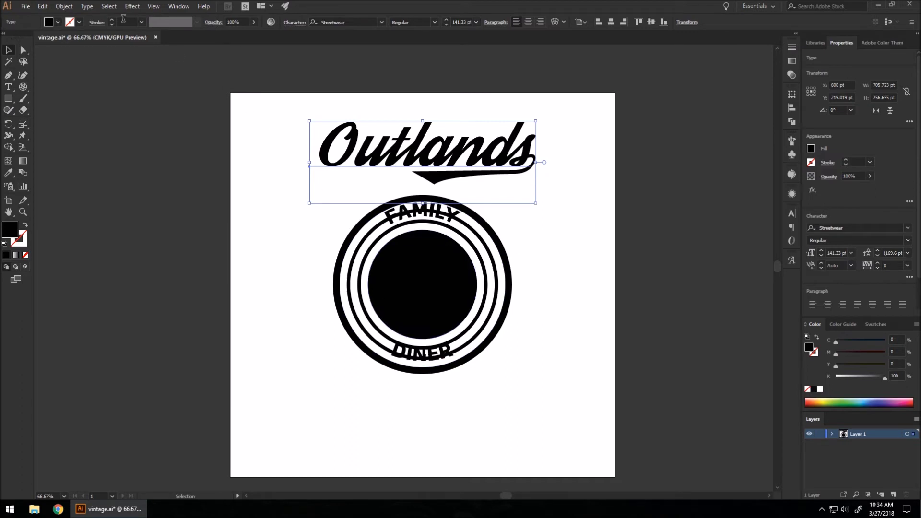
click(65, 6)
mouse_move(89, 18)
click(209, 74)
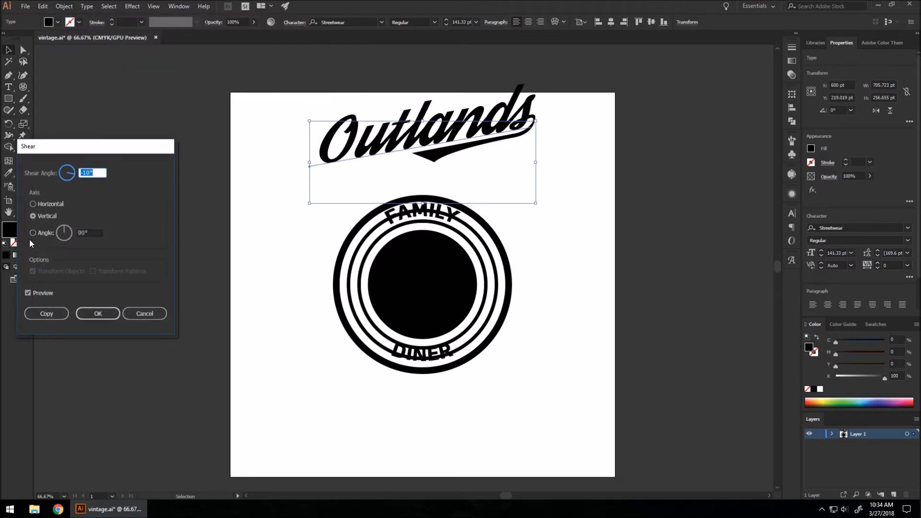
click(27, 292)
click(27, 292)
drag(74, 173, 74, 175)
key(Down)
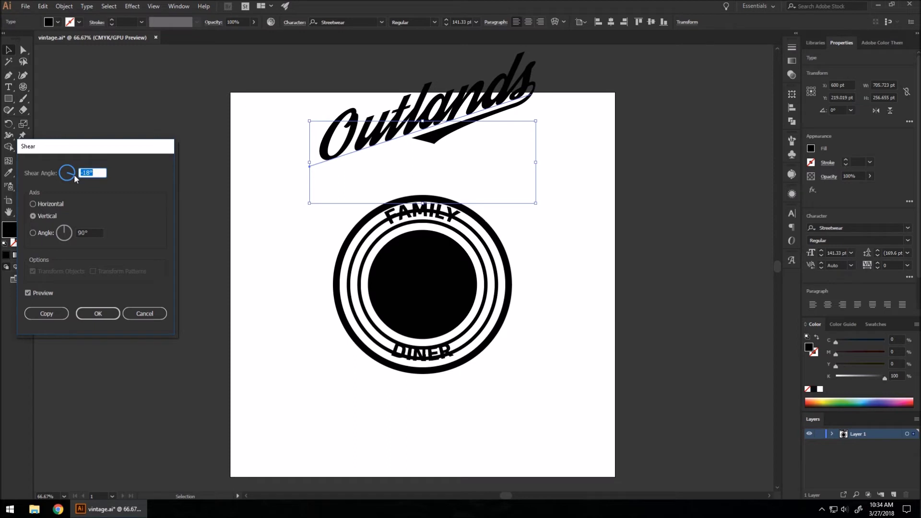
key(Up)
key(Up)
key(Up)
key(Up)
key(Up)
key(Up)
key(Up)
key(Up)
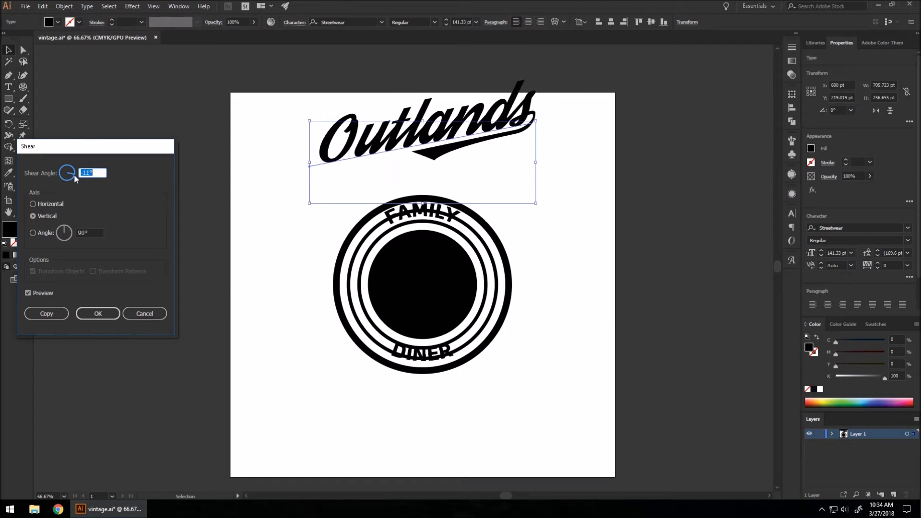
click(98, 313)
Step: Try the slanted Outlands text over the badge, move it to the artboard's upper-left corner and deselect it
drag(424, 126, 419, 280)
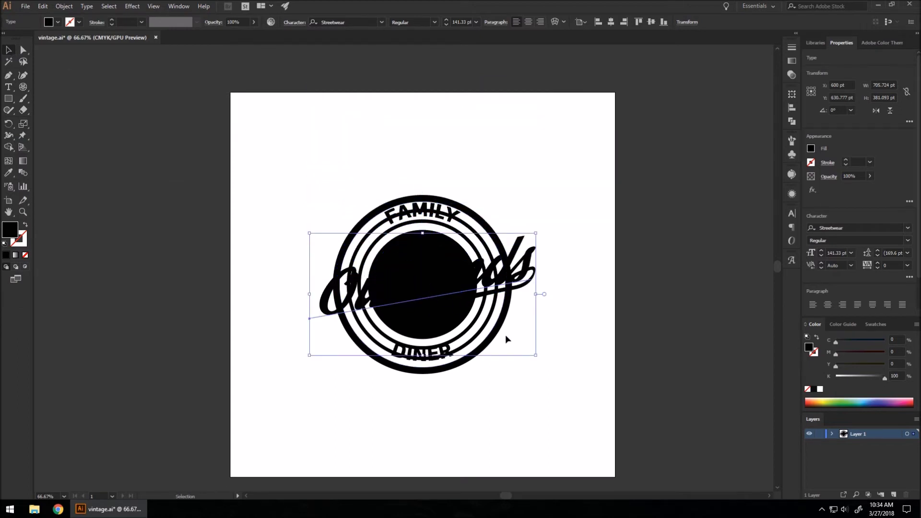
drag(514, 265, 434, 124)
click(528, 229)
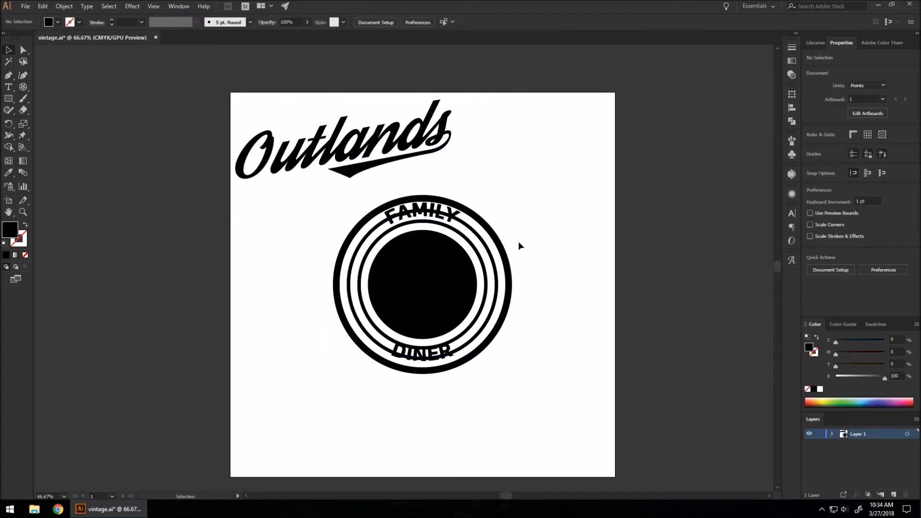
Step: Draw a straight Pen line from the badge's centre to the outer ring just past FAMILY's Y, about 146 pt wide and 213 pt high
key(ctrl+plus)
scroll(412, 173, up, 1)
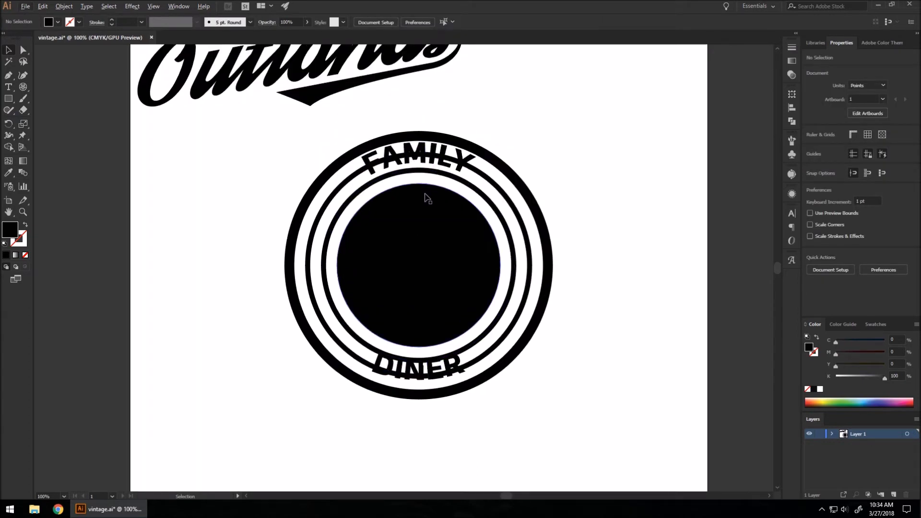
click(7, 77)
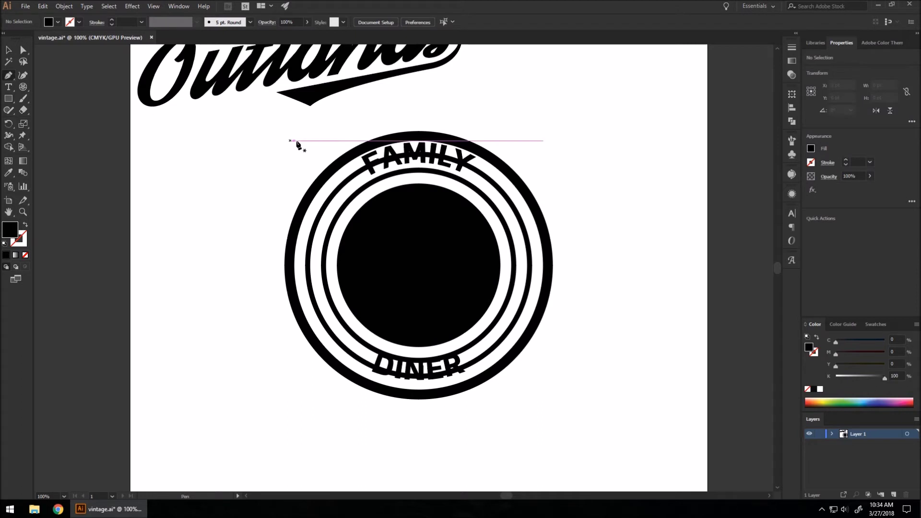
click(419, 264)
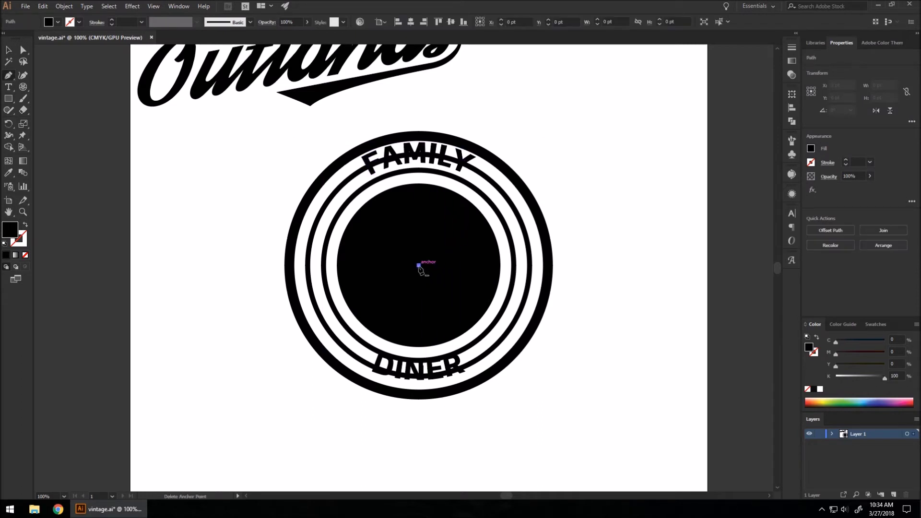
click(489, 164)
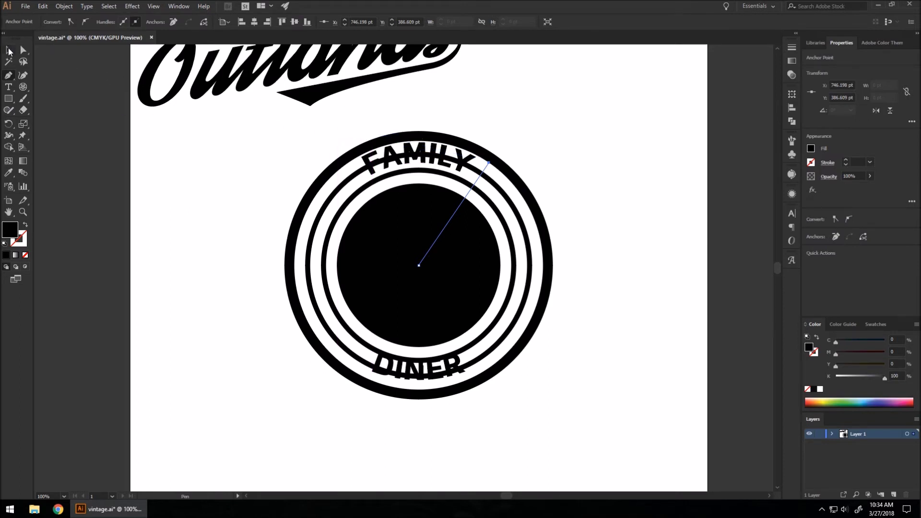
Step: Duplicate the line and flip the copy horizontally
click(9, 51)
key(ctrl+x)
key(ctrl+v)
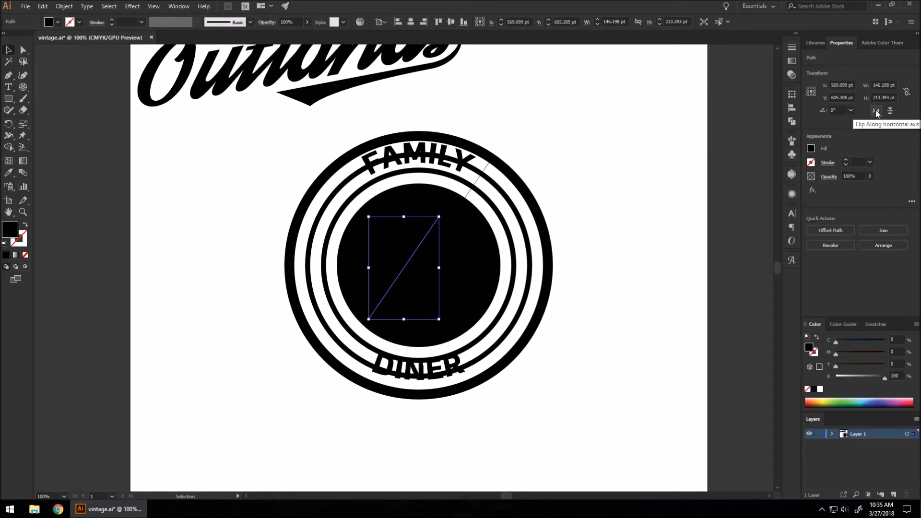
click(875, 111)
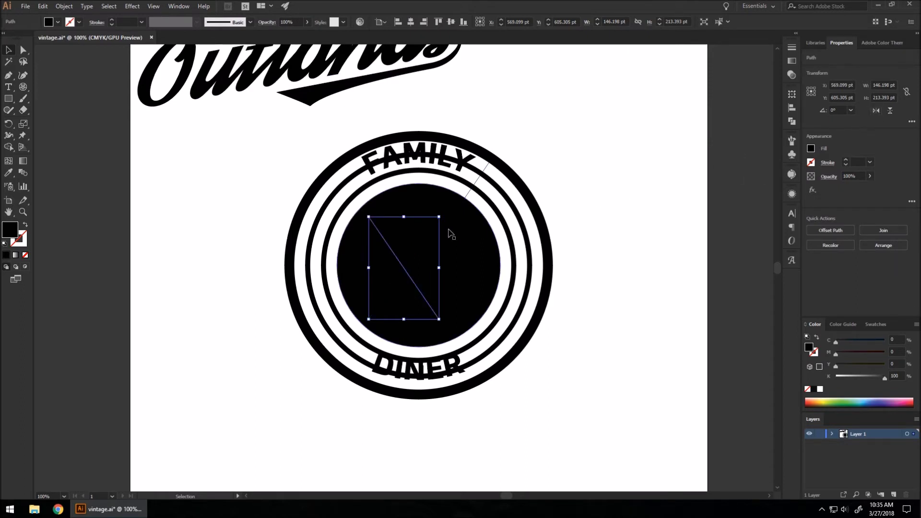
Step: Align the flipped line in outline view so its lower end meets the first line's end at the badge centre, then restore the preview
drag(401, 261, 379, 197)
key(ctrl+y)
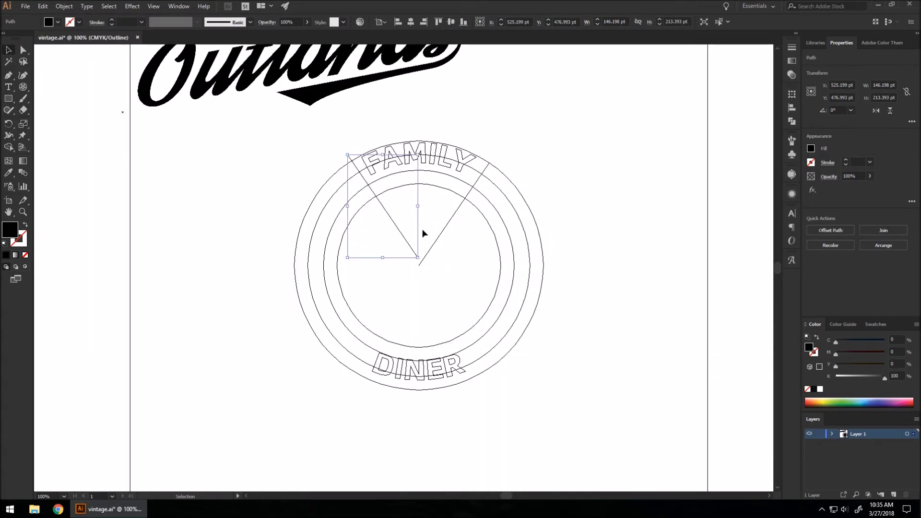
scroll(422, 229, up, 1)
scroll(428, 259, up, 1)
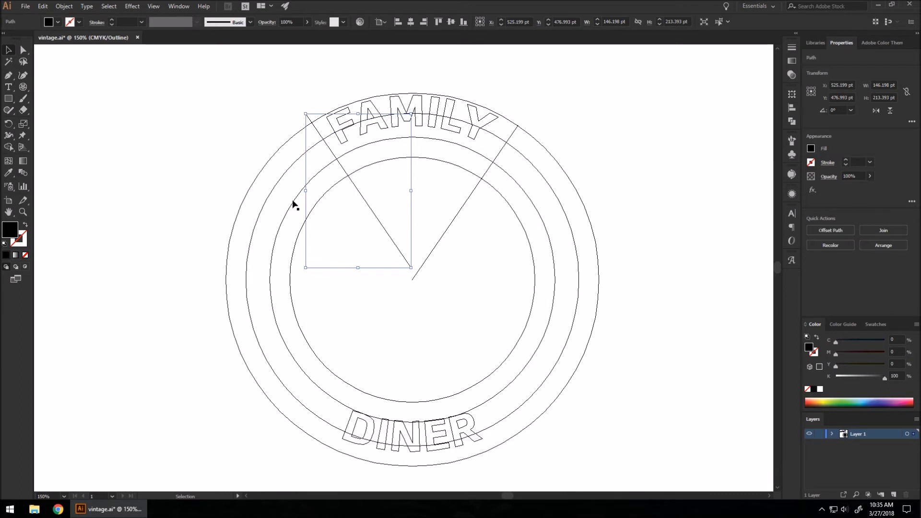
scroll(404, 241, up, 1)
drag(369, 212, 367, 226)
scroll(413, 291, up, 3)
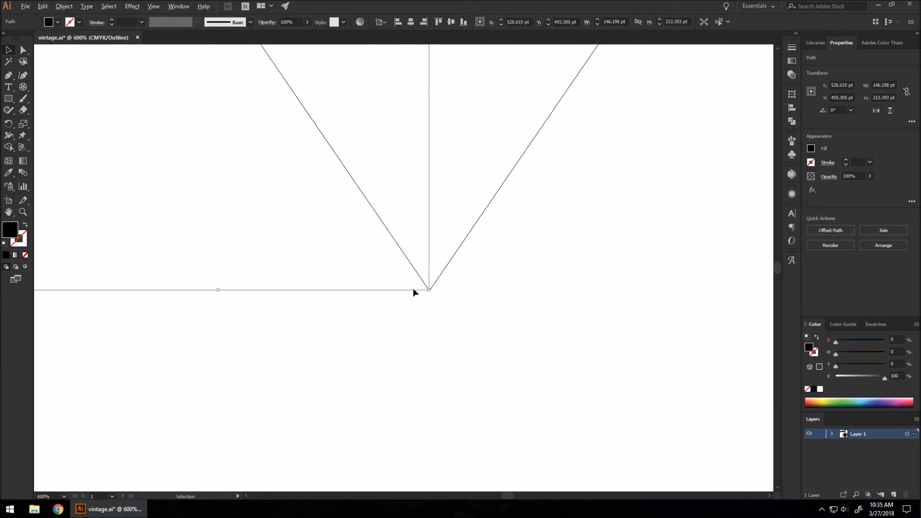
scroll(346, 247, up, 3)
drag(325, 247, 383, 278)
scroll(421, 337, down, 5)
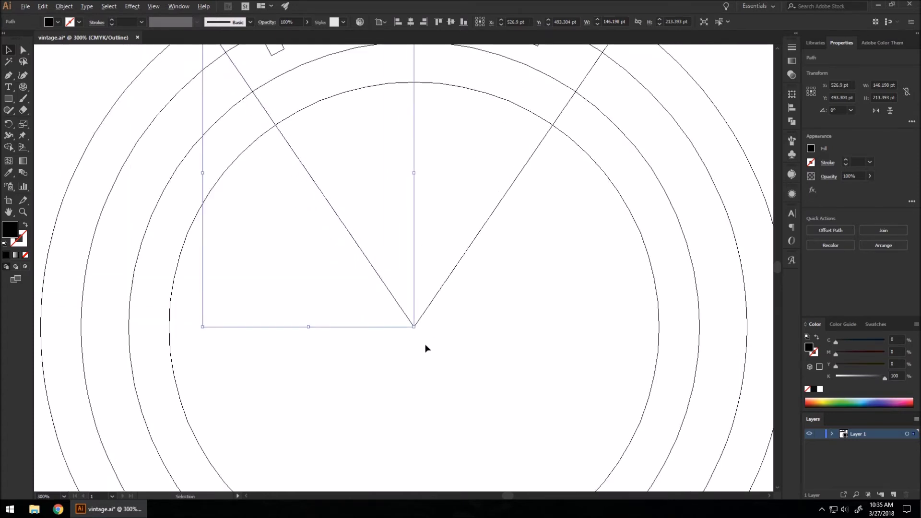
scroll(426, 348, down, 2)
key(a)
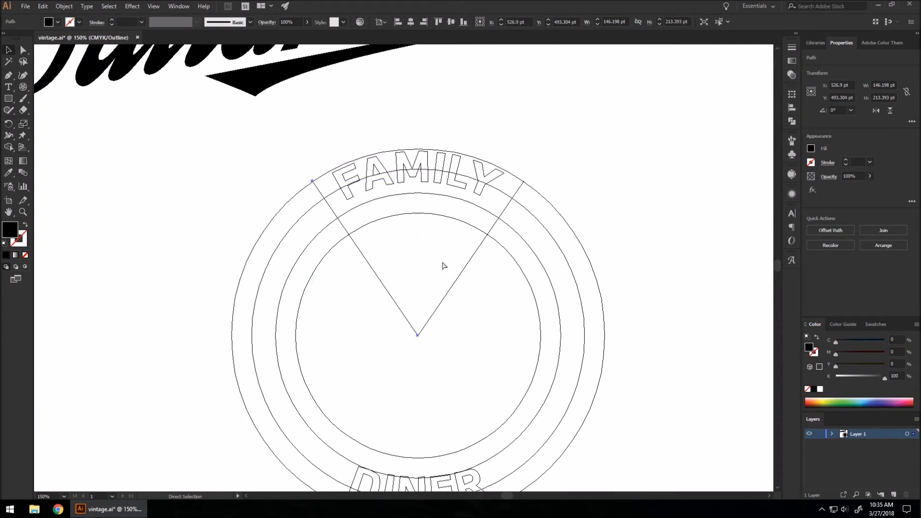
key(ctrl+y)
key(v)
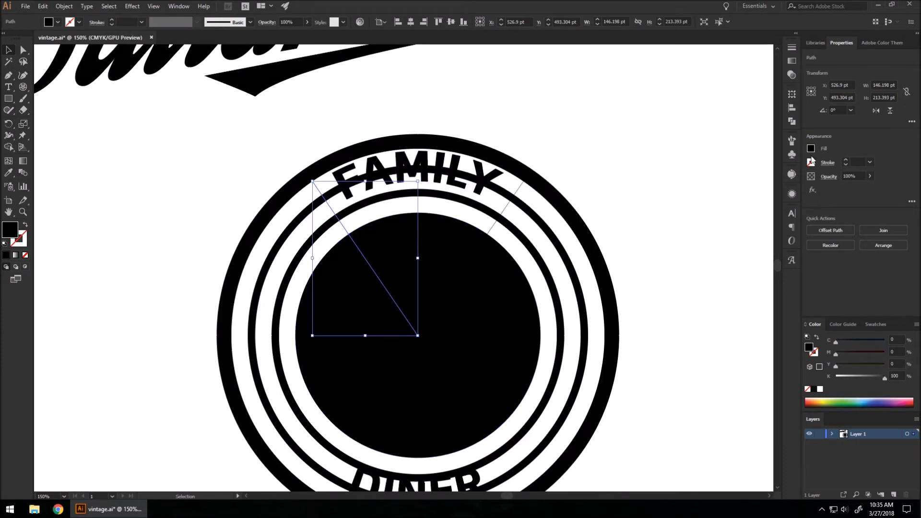
Step: Give both guide lines no fill and a 5 pt red stroke
shift+click(493, 226)
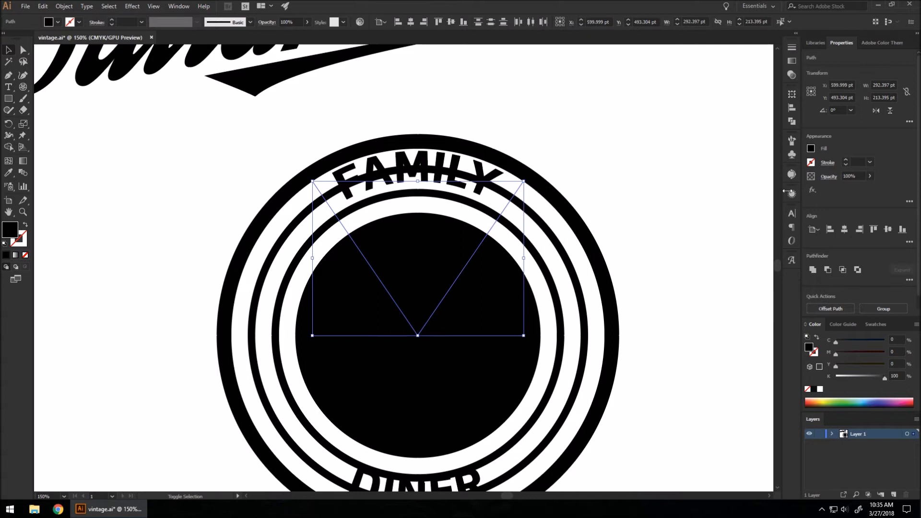
click(810, 149)
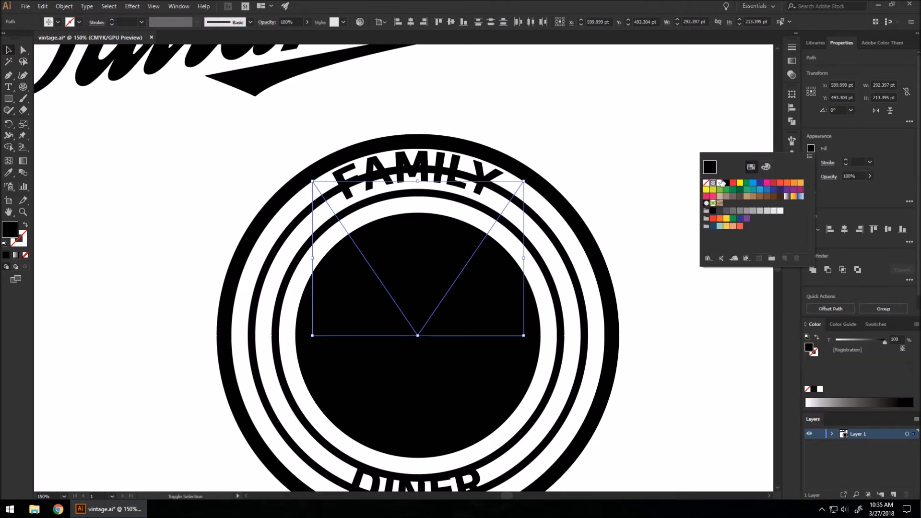
click(706, 183)
click(810, 163)
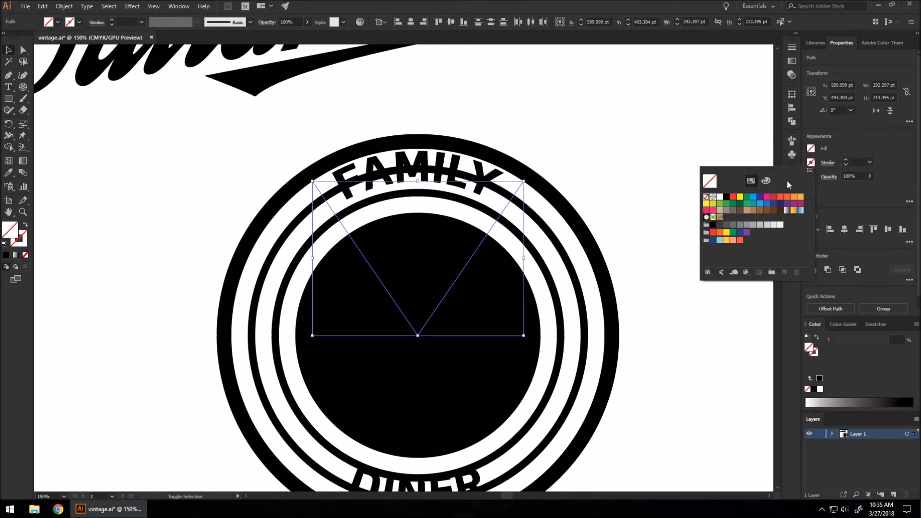
click(773, 197)
click(845, 160)
click(844, 160)
click(845, 159)
click(845, 160)
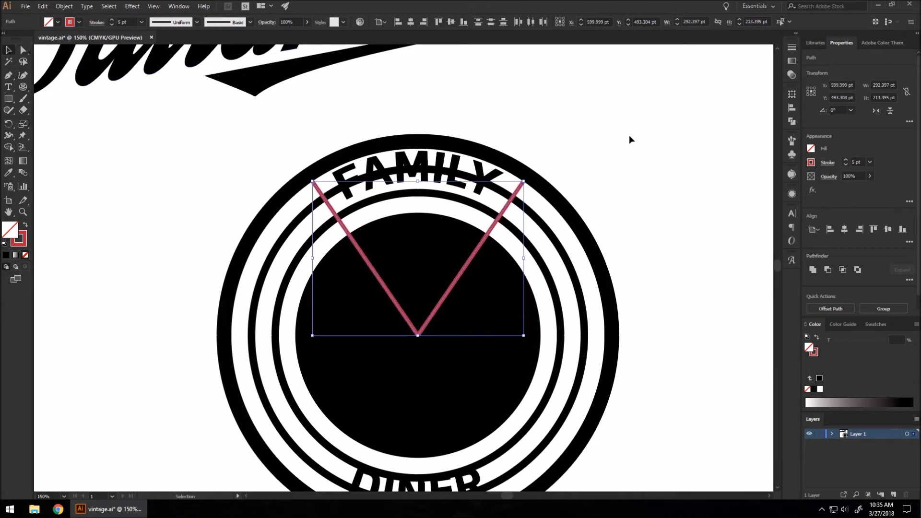
scroll(629, 138, down, 1)
scroll(542, 240, up, 1)
click(642, 163)
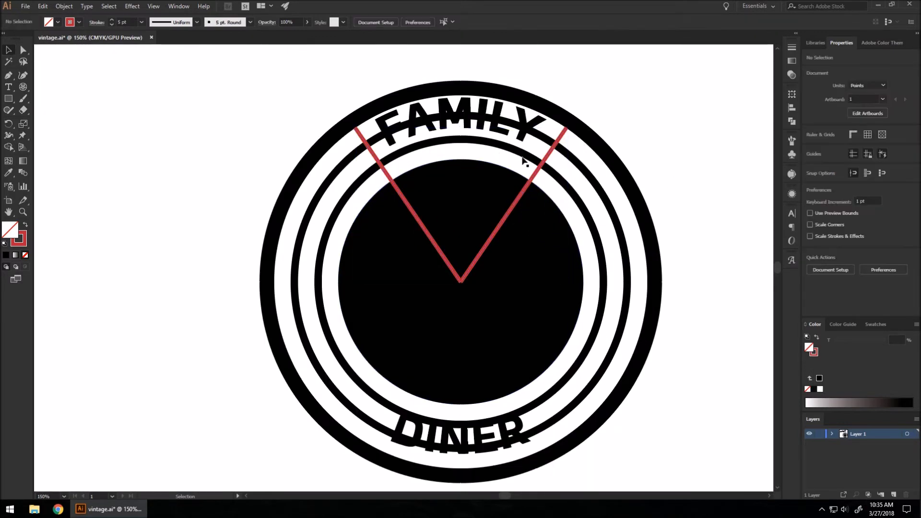
Step: Draw a Pen line from the badge's centre to the outer ring just before DINER's D, about 136 pt wide and 220 pt high
click(9, 76)
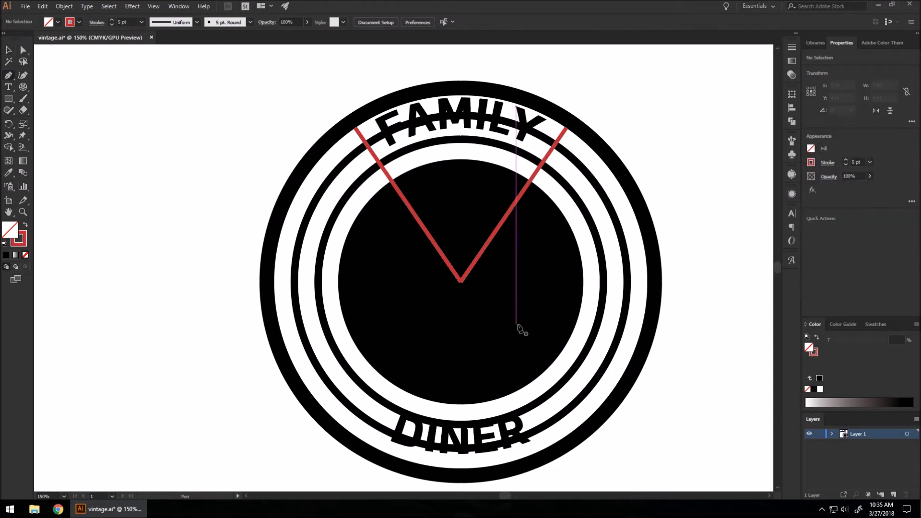
click(460, 283)
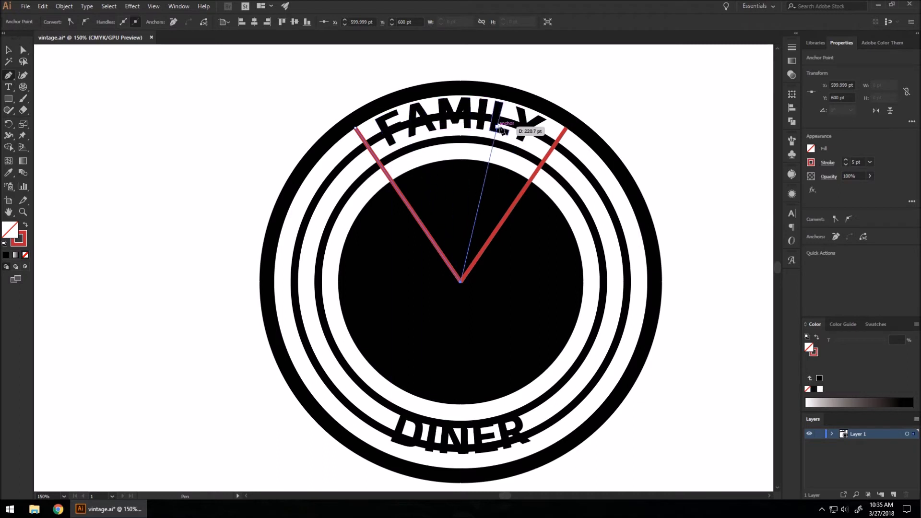
click(364, 439)
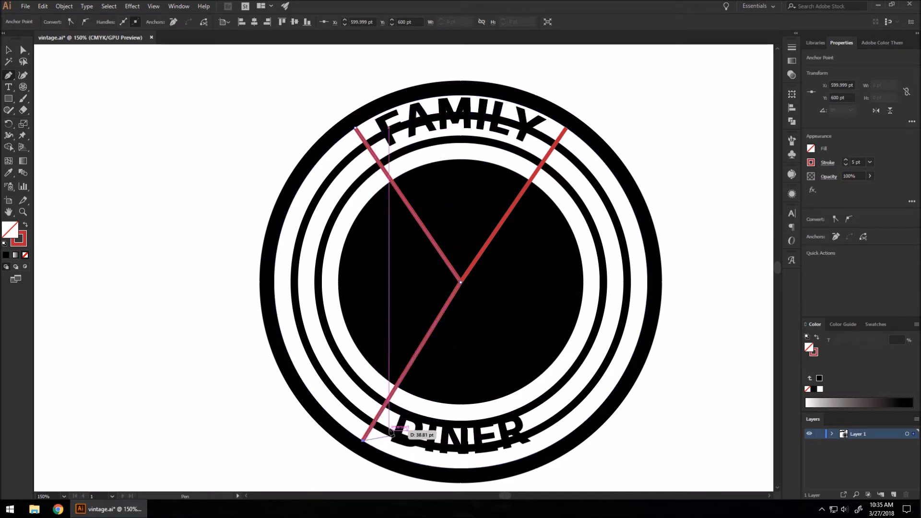
key(Escape)
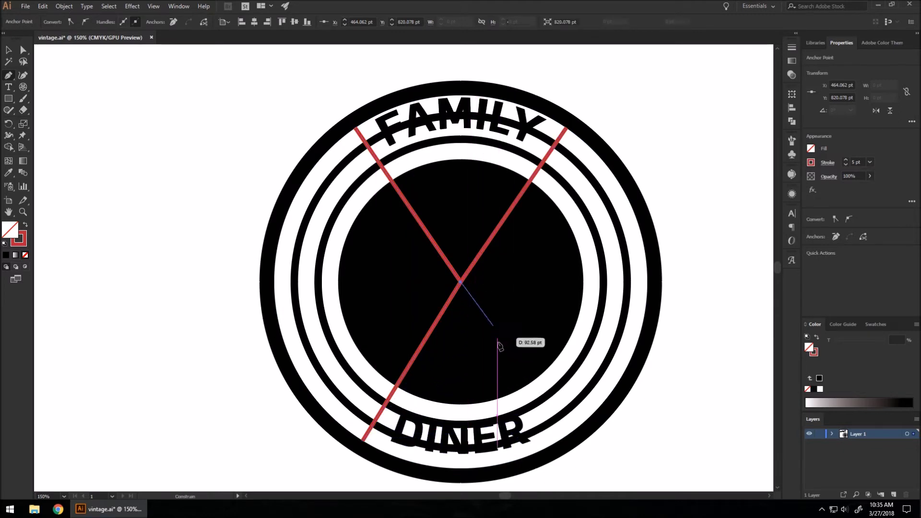
ctrl+click(488, 331)
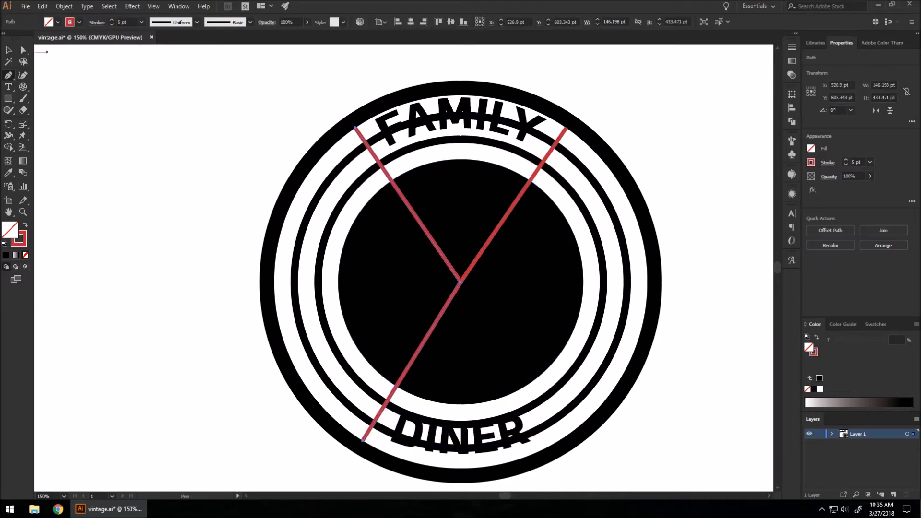
click(8, 48)
click(710, 440)
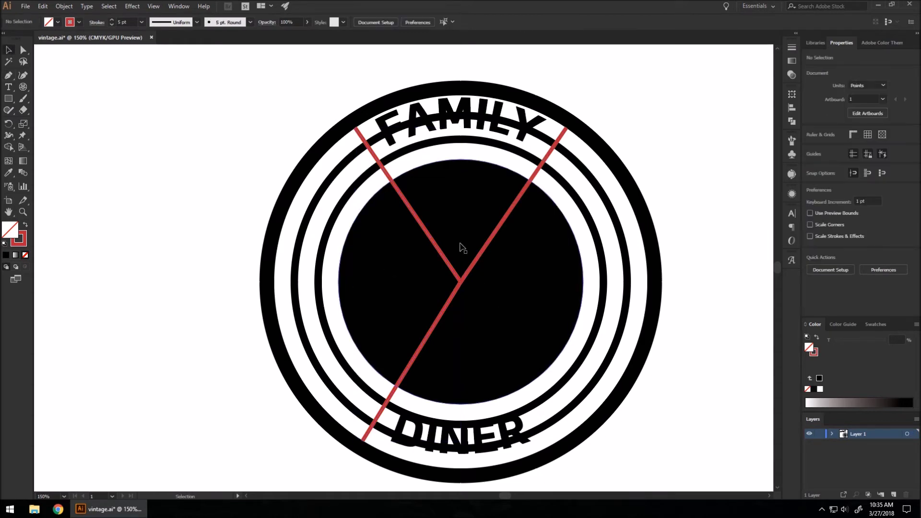
Step: Duplicate the two-segment red path to the right and delete the copy's upper anchor point to keep only its lower segment
click(448, 262)
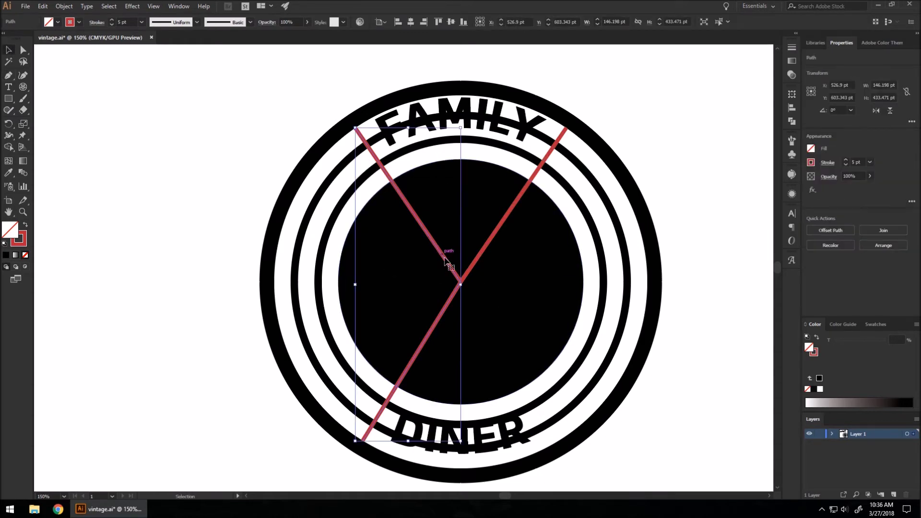
key(a)
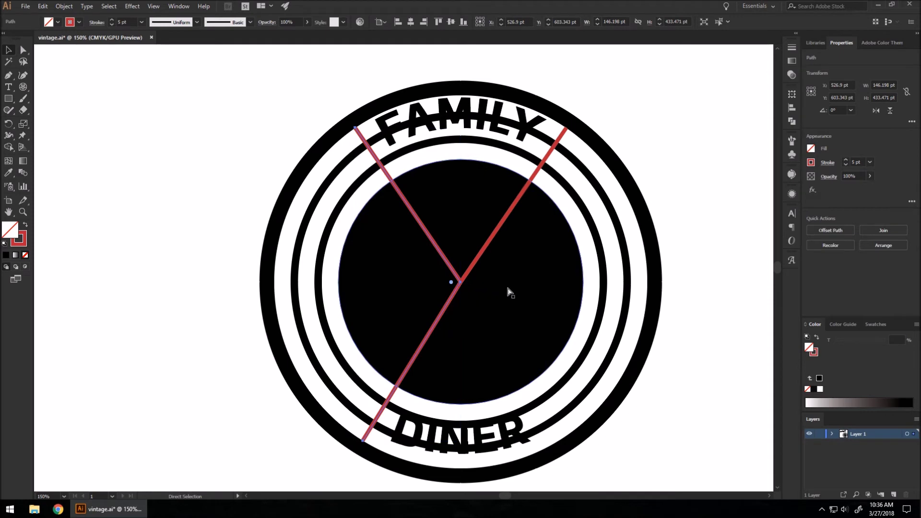
key(v)
drag(453, 277, 613, 315)
click(23, 49)
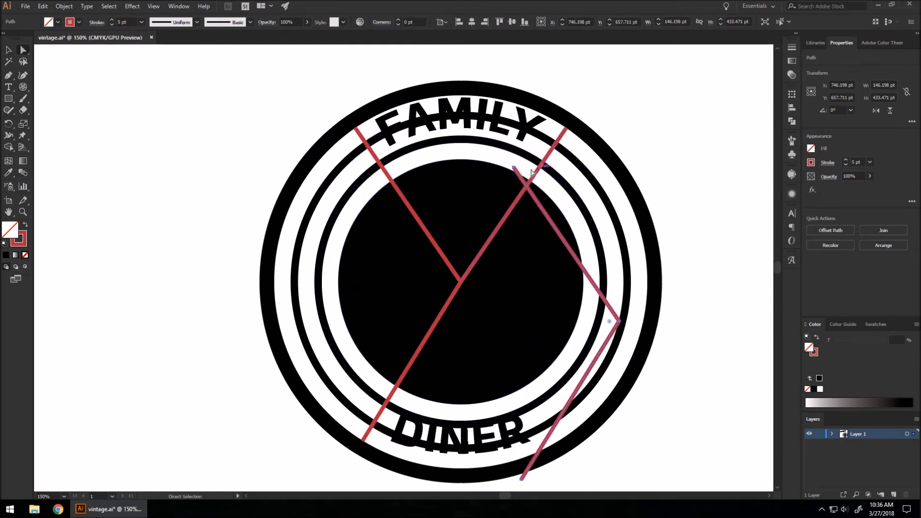
click(514, 167)
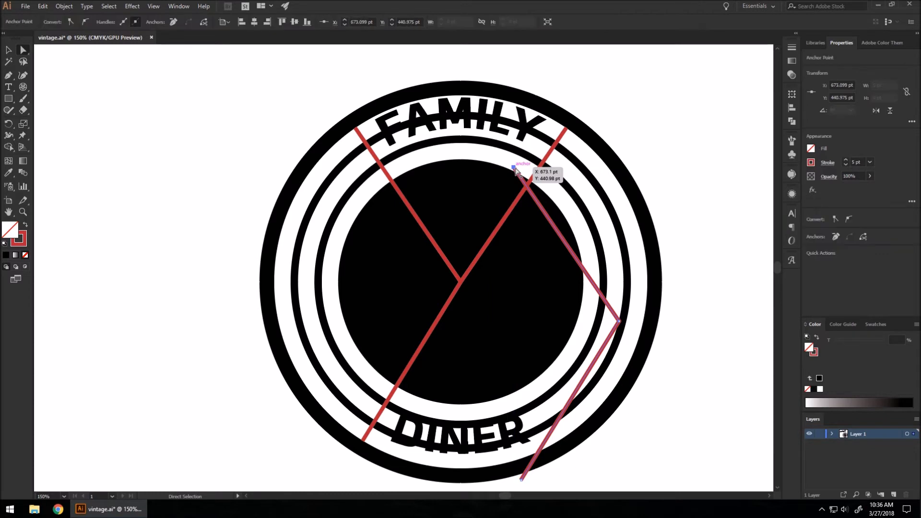
key(Delete)
Step: Flip the copied lower guide line horizontally and align its upper end with the badge's centre in outline view, then restore the preview
click(8, 50)
drag(571, 400, 488, 346)
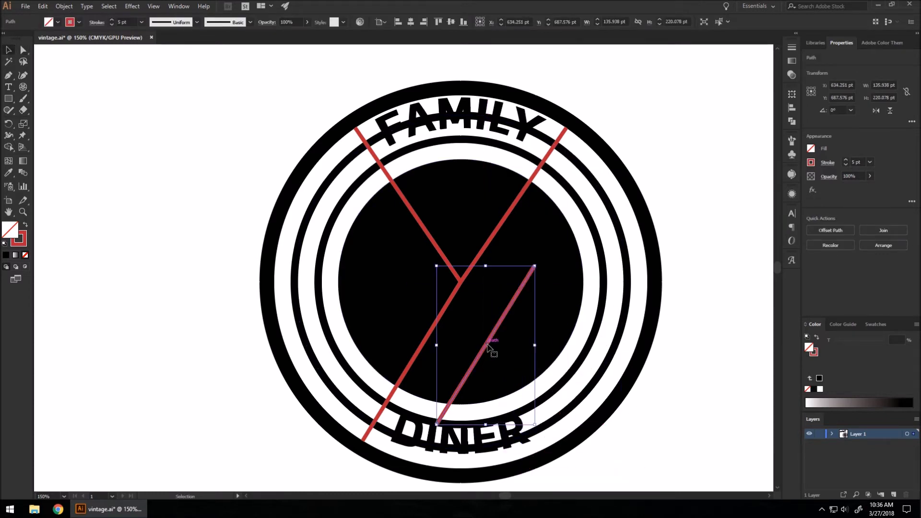
key(ctrl+y)
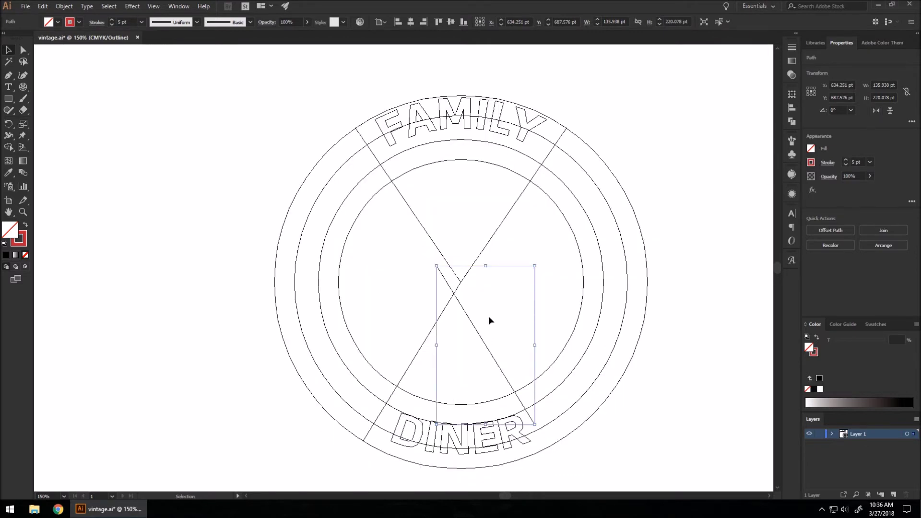
scroll(489, 321, up, 3)
drag(436, 311, 496, 355)
scroll(412, 254, up, 5)
scroll(551, 221, up, 1)
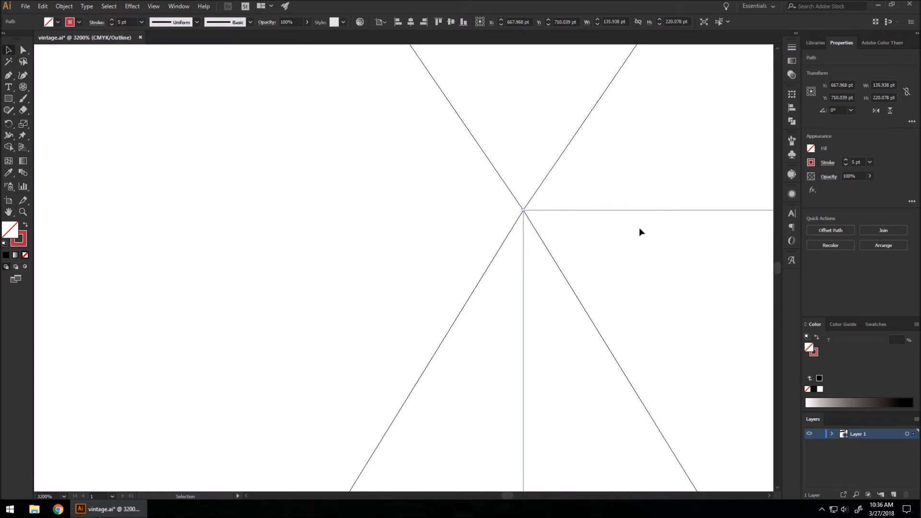
scroll(605, 225, down, 10)
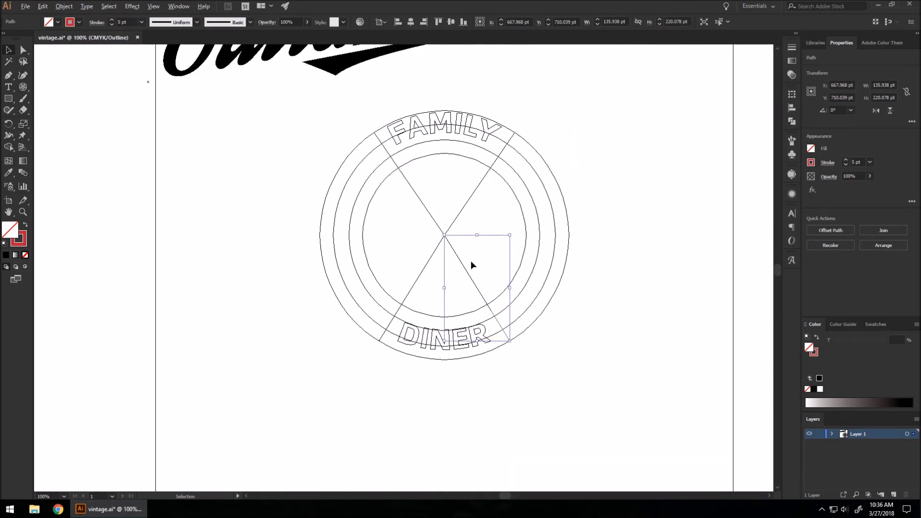
scroll(475, 144, up, 1)
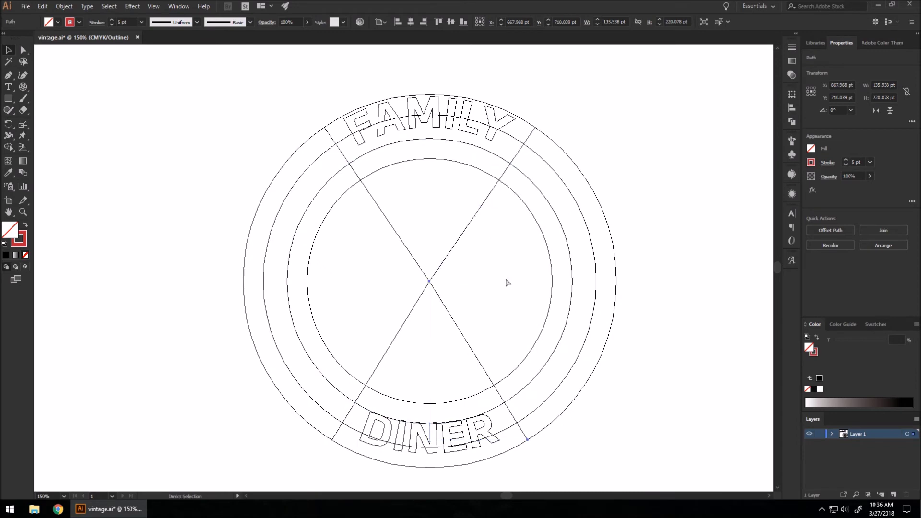
key(ctrl+y)
shift+click(417, 301)
click(689, 403)
drag(284, 66, 495, 317)
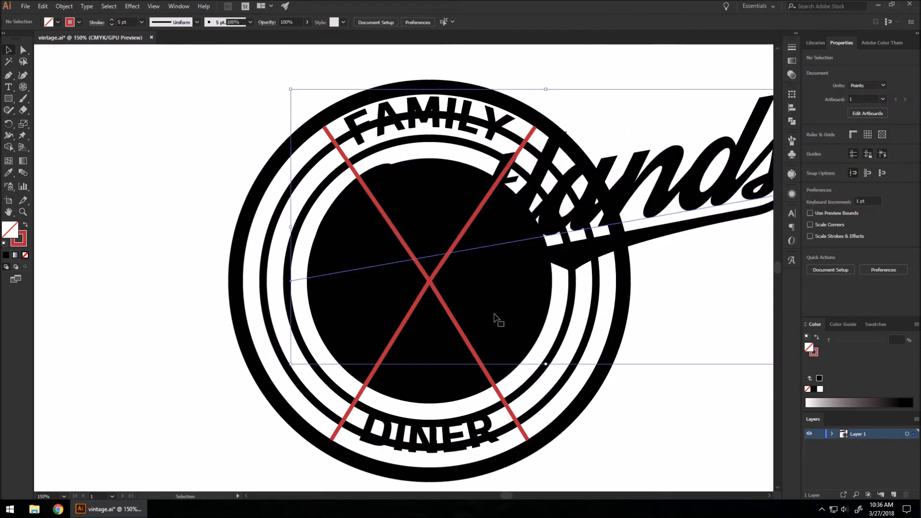
key(Delete)
Step: Use Shape Builder on the rings and guide lines, excluding the words, to remove the thin ring segments behind FAMILY and DINER
drag(677, 447, 199, 114)
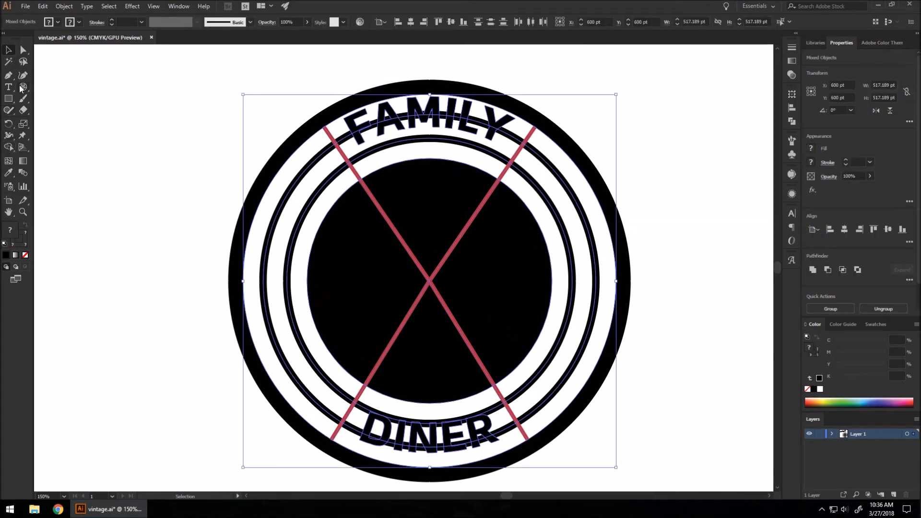
shift+click(463, 115)
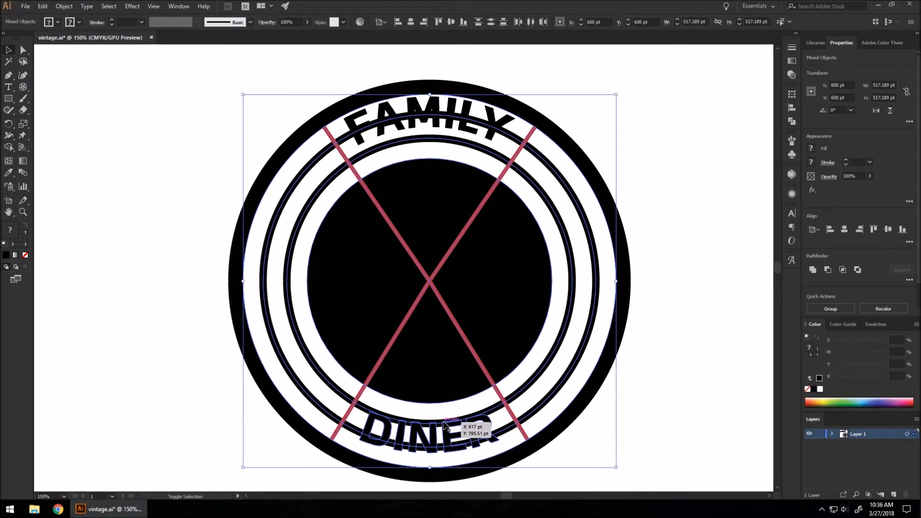
shift+click(473, 442)
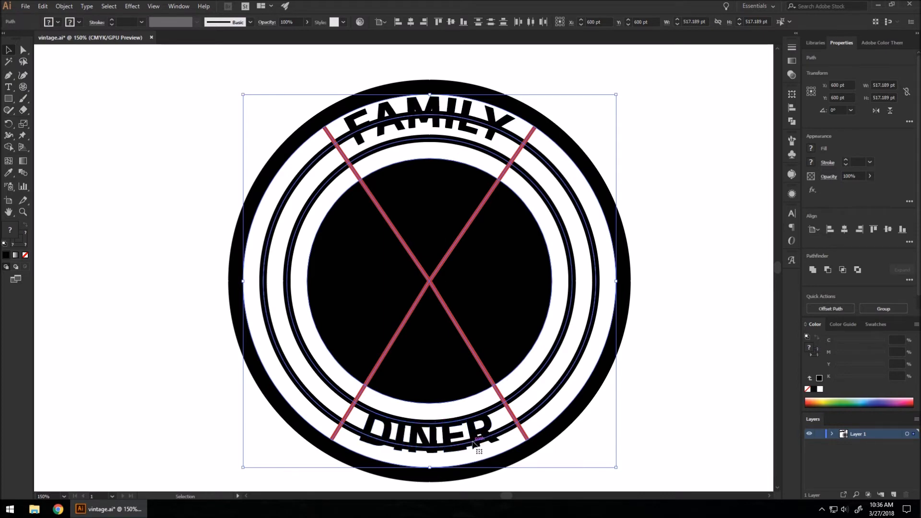
click(10, 148)
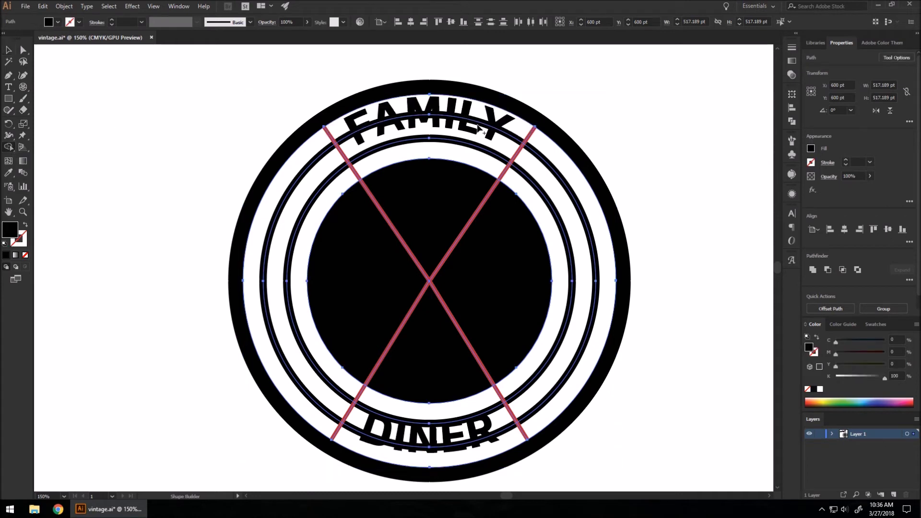
mouse_move(455, 143)
mouse_down()
mouse_move(449, 120)
mouse_move(446, 159)
mouse_up()
drag(456, 398, 458, 445)
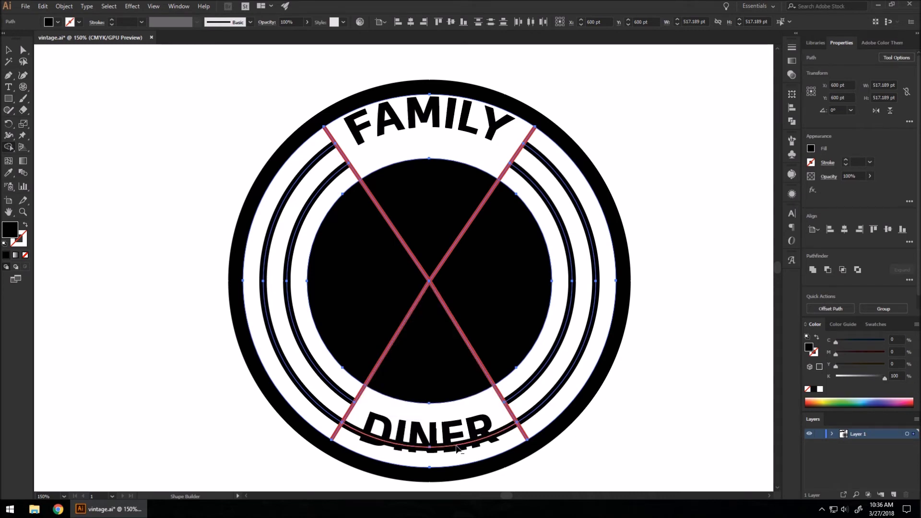
click(7, 52)
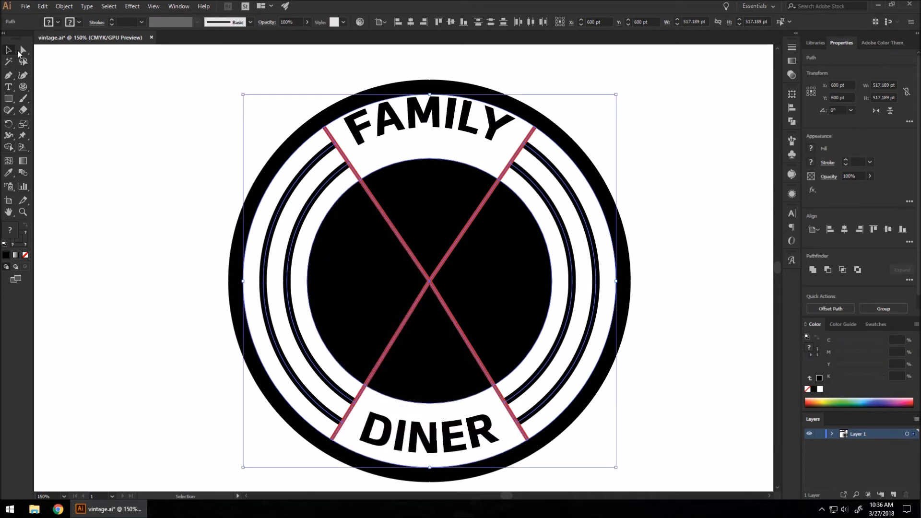
click(683, 236)
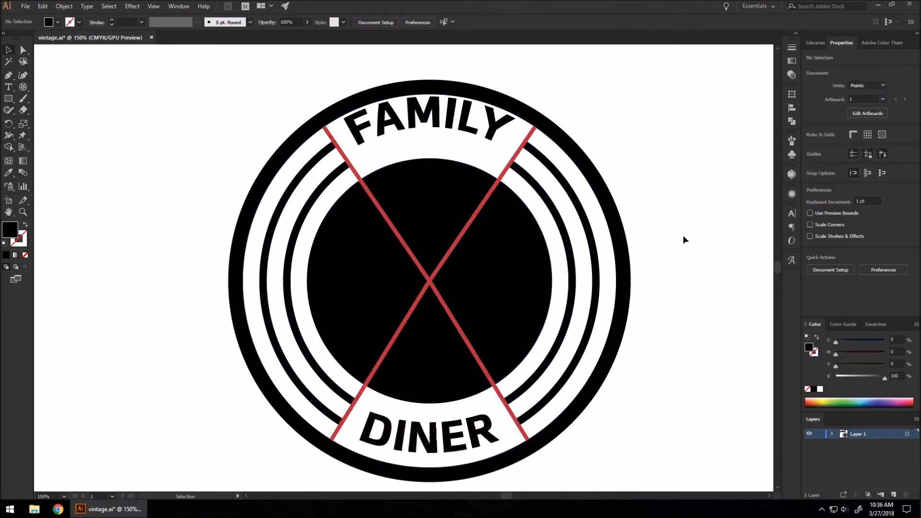
Step: Delete all the red guide lines from the badge
click(506, 175)
key(Delete)
click(354, 176)
shift+click(462, 322)
key(Delete)
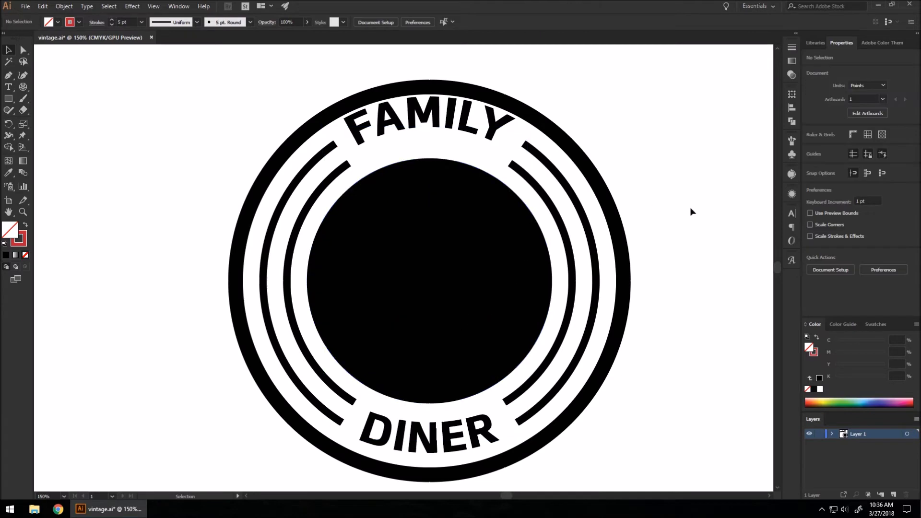
Step: Move FAMILY down and DINER slightly up so both words sit midway between the outer ring and the black centre circle
drag(435, 116, 435, 129)
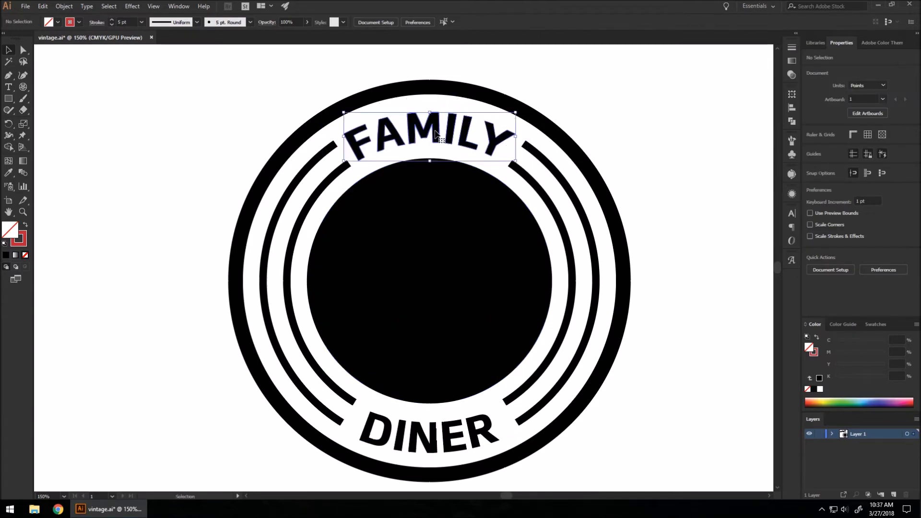
click(669, 200)
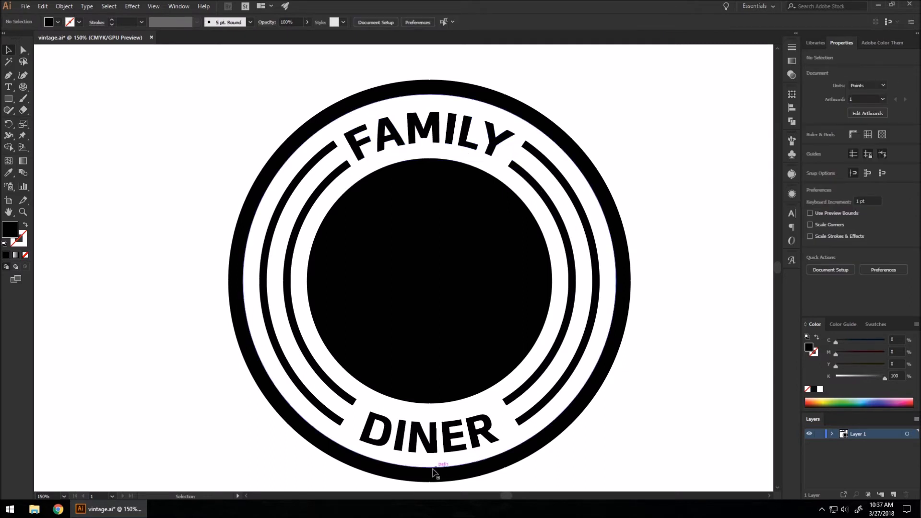
drag(430, 436, 430, 428)
key(Down)
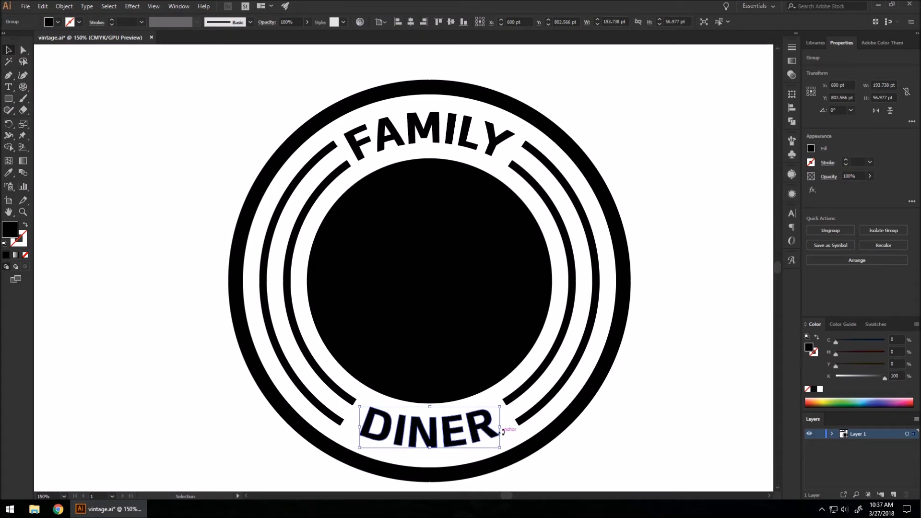
click(662, 389)
Step: Draw a black square about 21 pt wide at the outer ring's left side and shift it to straddle the ring's outer edge
key(ctrl+minus)
key(ctrl+minus)
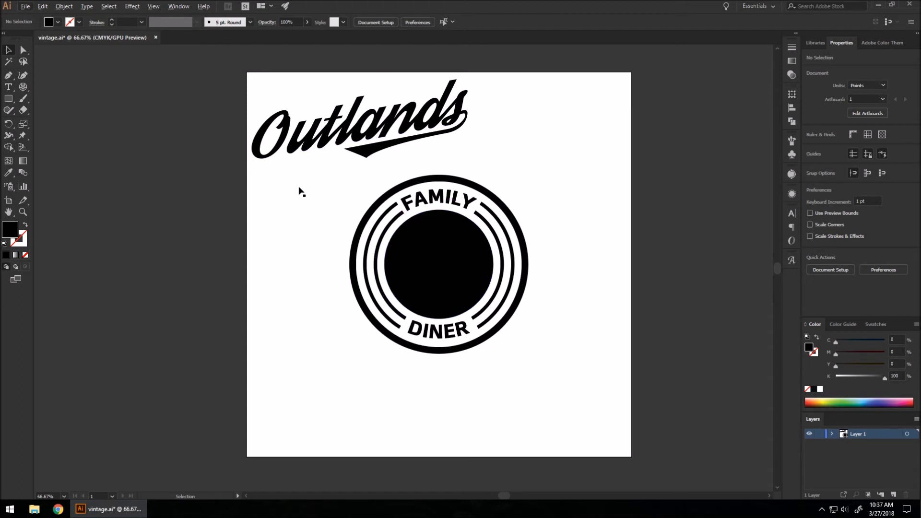
click(8, 99)
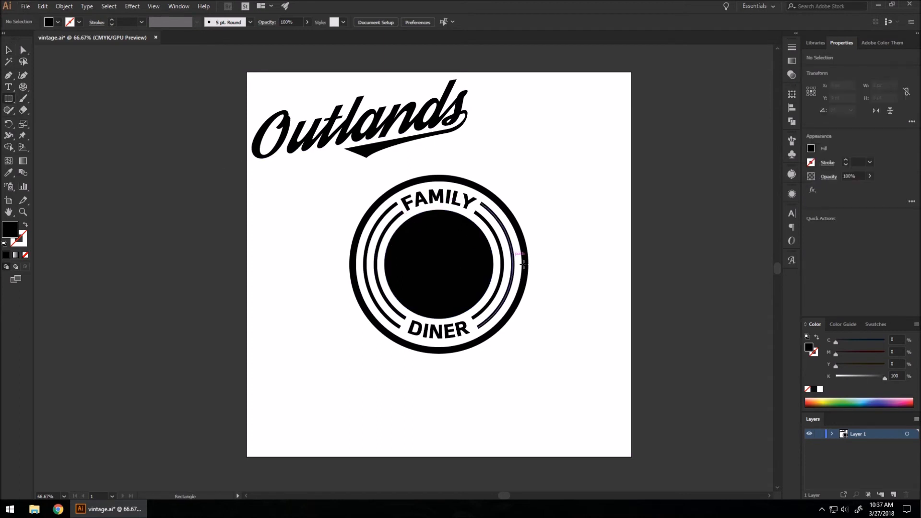
scroll(369, 261, up, 2)
drag(322, 261, 337, 279)
scroll(338, 279, up, 3)
scroll(334, 271, down, 1)
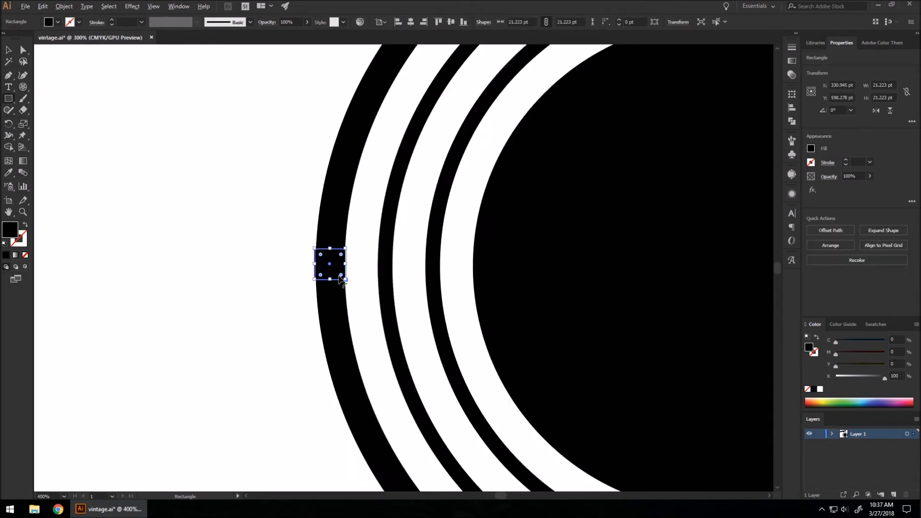
click(10, 50)
drag(336, 260, 319, 266)
scroll(376, 279, down, 2)
scroll(253, 249, up, 1)
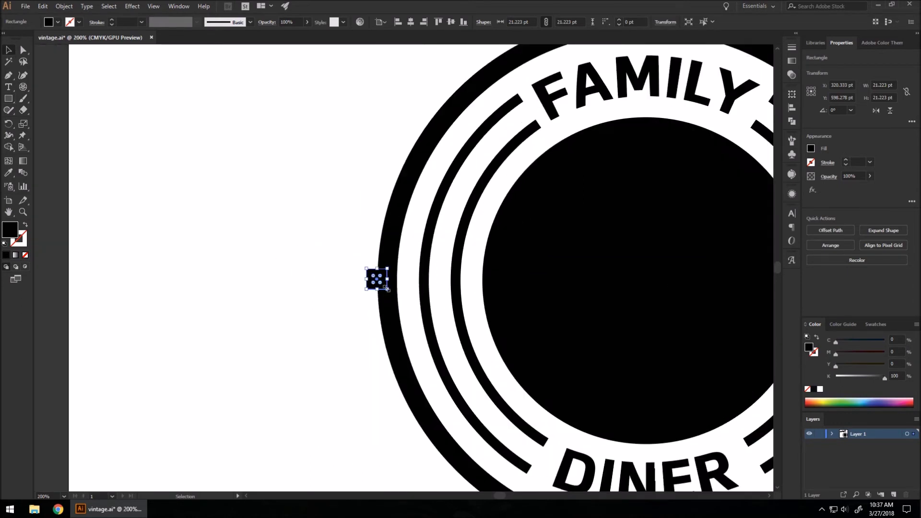
Step: Stretch the square leftward into a bar about 167 pt wide and duplicate it above and below with equal gaps of about 19 pt
drag(366, 279, 225, 277)
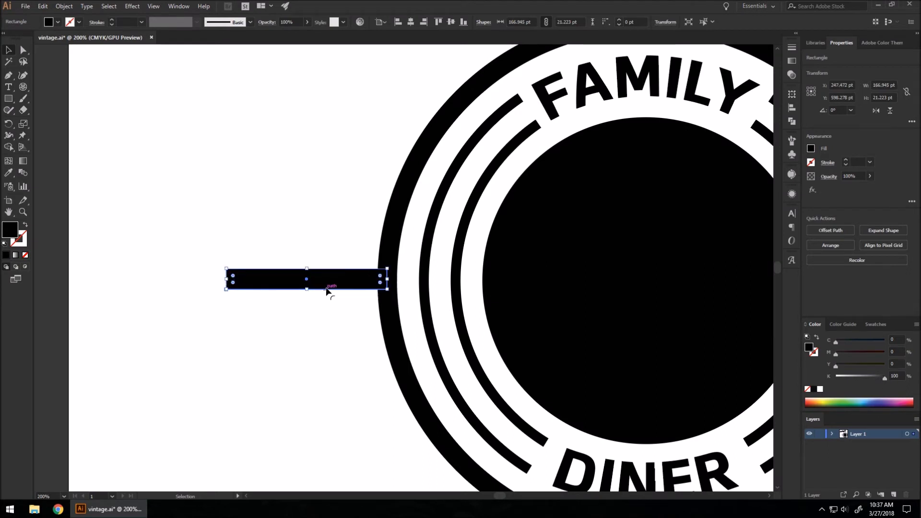
drag(349, 282, 347, 319)
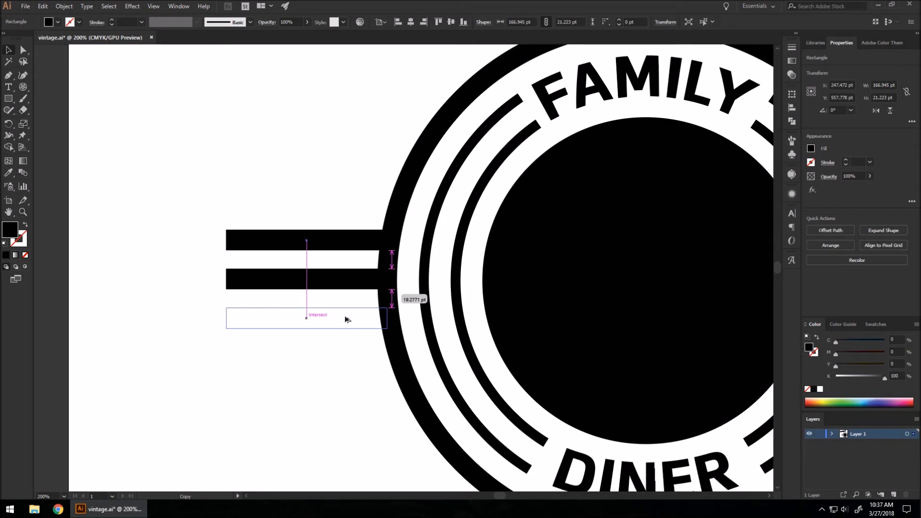
drag(347, 319, 347, 319)
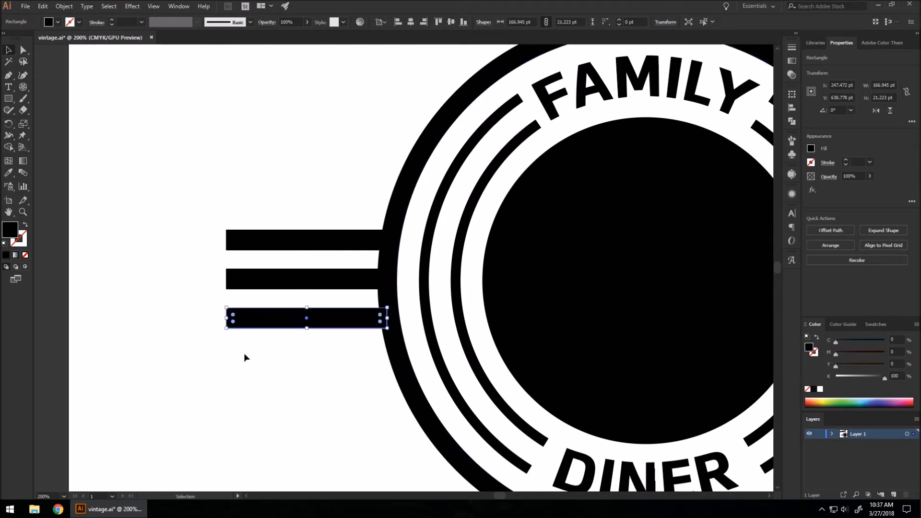
Step: Shorten the upper and lower bars from their outer ends to about 104 pt, leaving the middle bar longer
click(23, 50)
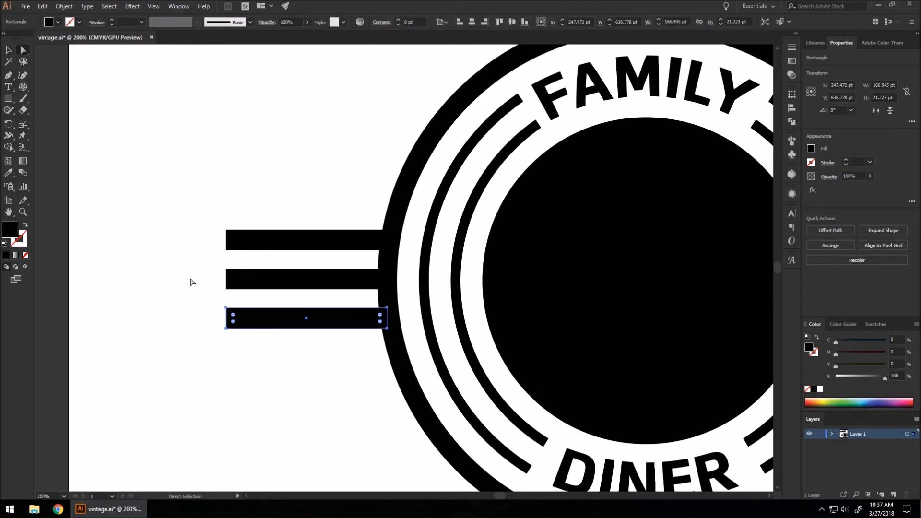
click(235, 348)
drag(241, 344, 240, 341)
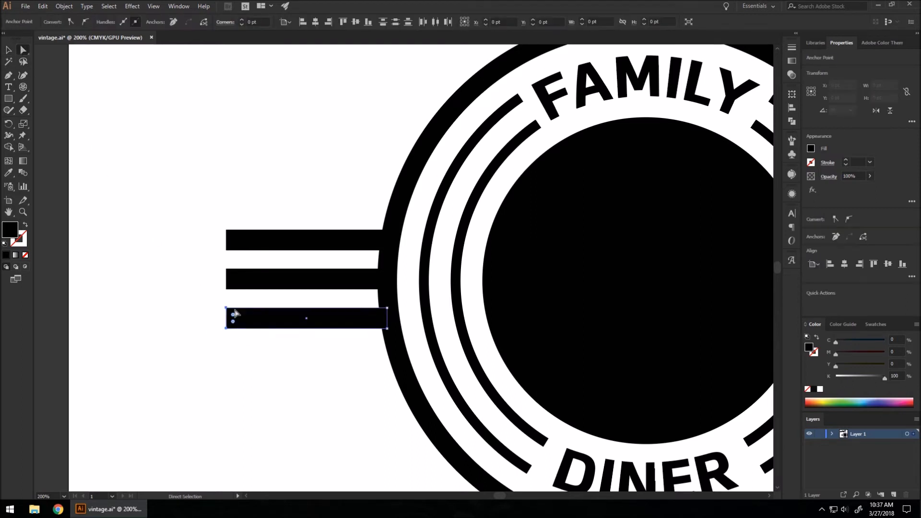
drag(214, 218, 236, 261)
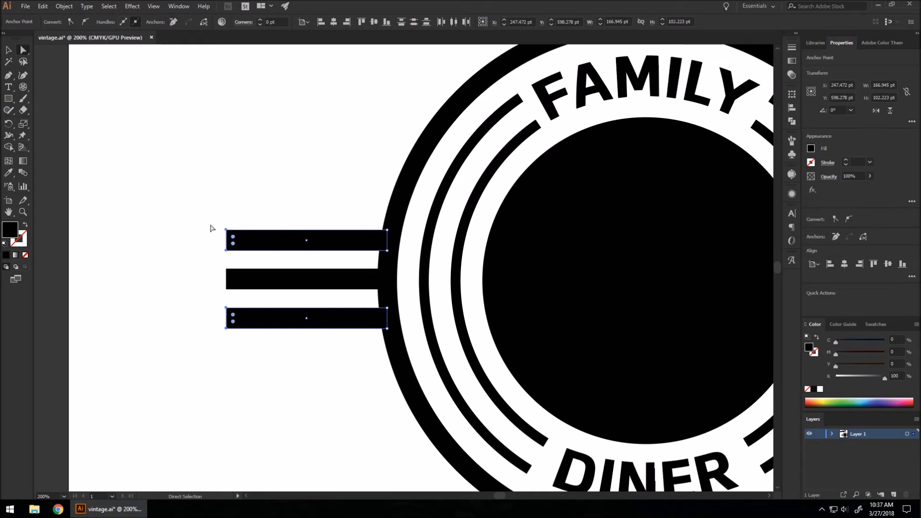
drag(227, 231, 287, 232)
click(9, 48)
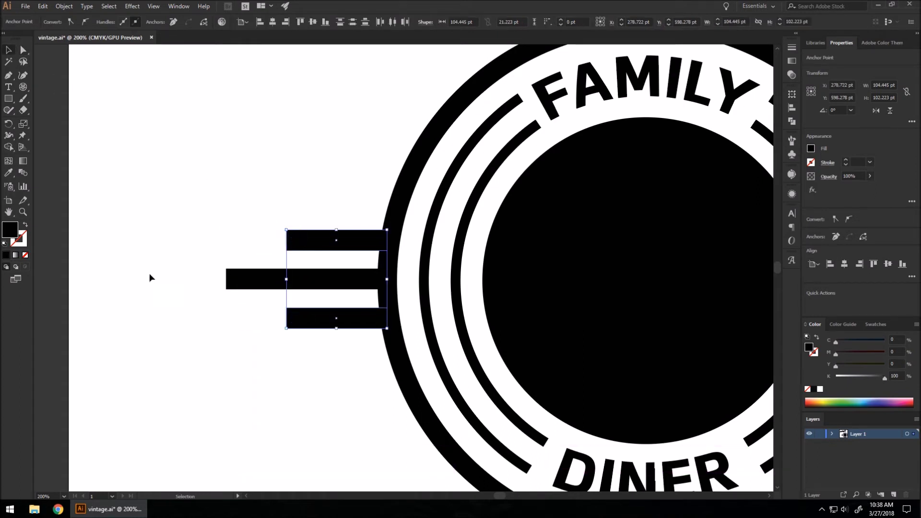
click(84, 165)
Step: Duplicate the three bars, flip the copy horizontally and place it against the outer ring's right side
scroll(146, 177, down, 2)
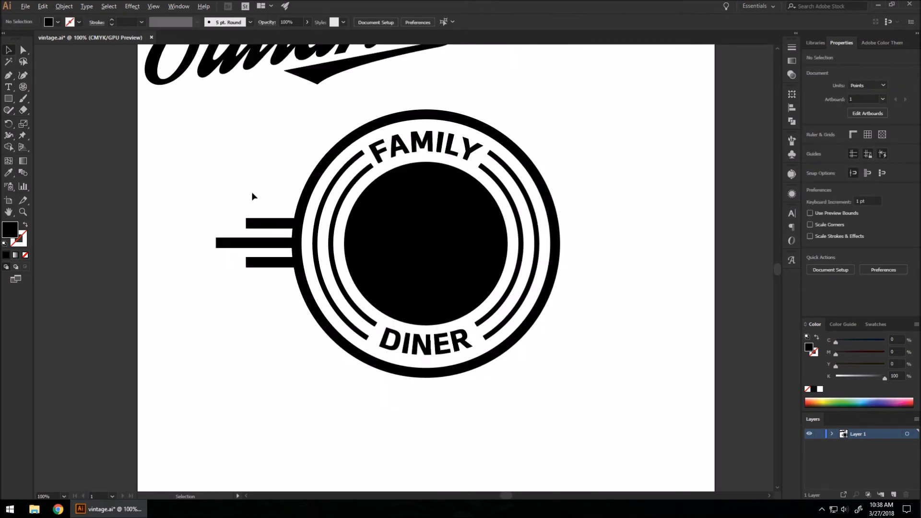
scroll(254, 192, up, 1)
drag(185, 203, 277, 353)
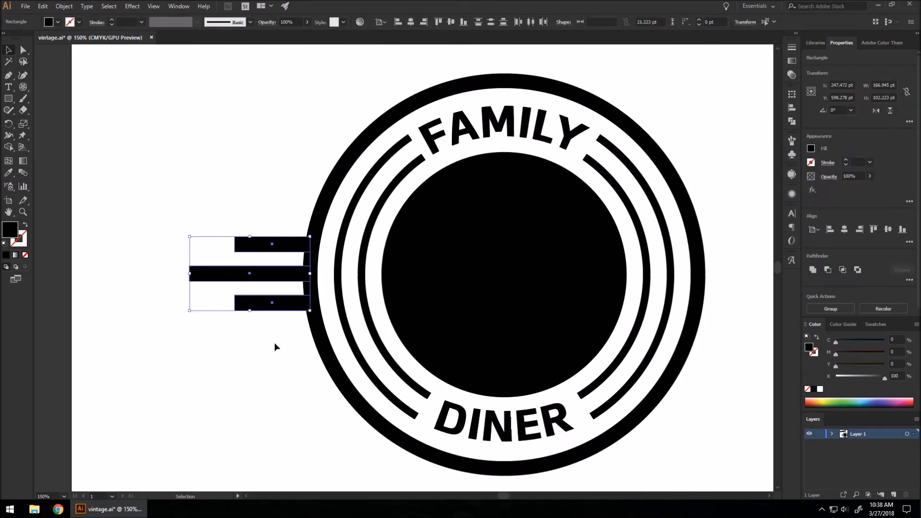
key(a)
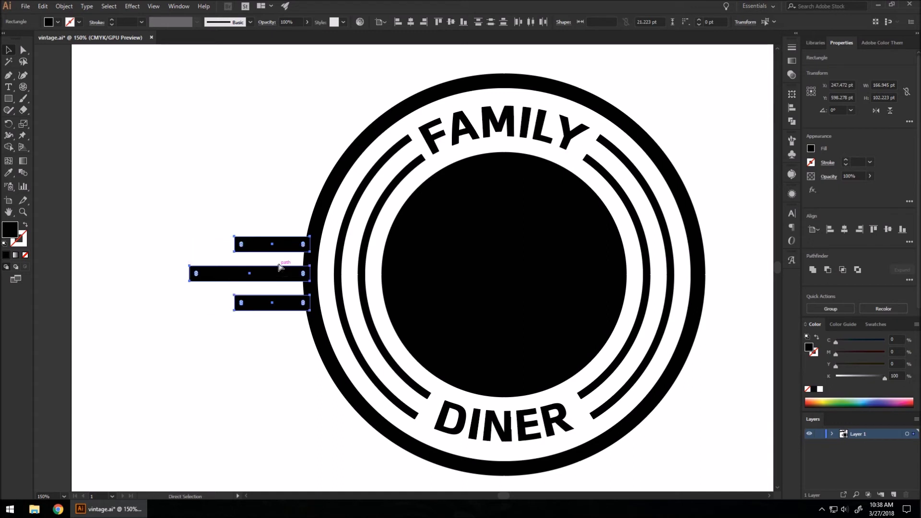
key(ctrl+v)
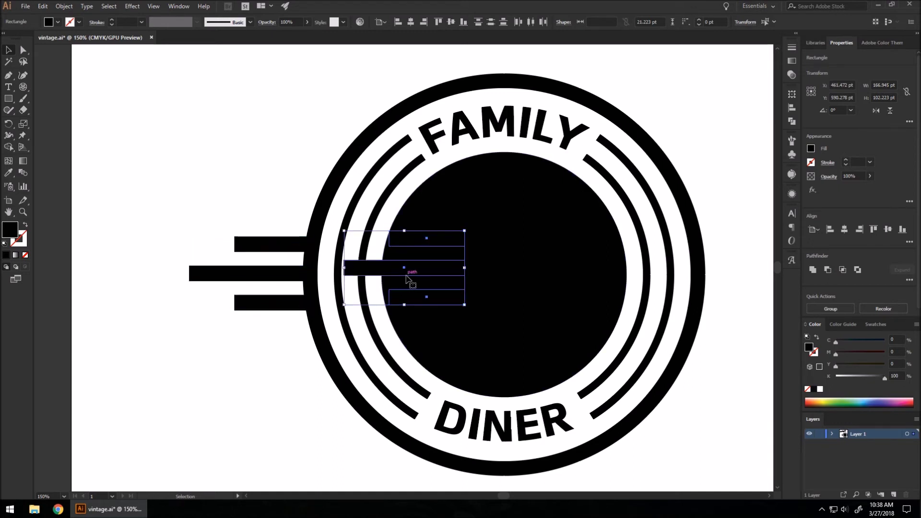
click(876, 111)
drag(410, 268, 723, 271)
scroll(258, 267, down, 1)
scroll(696, 288, up, 1)
click(670, 294)
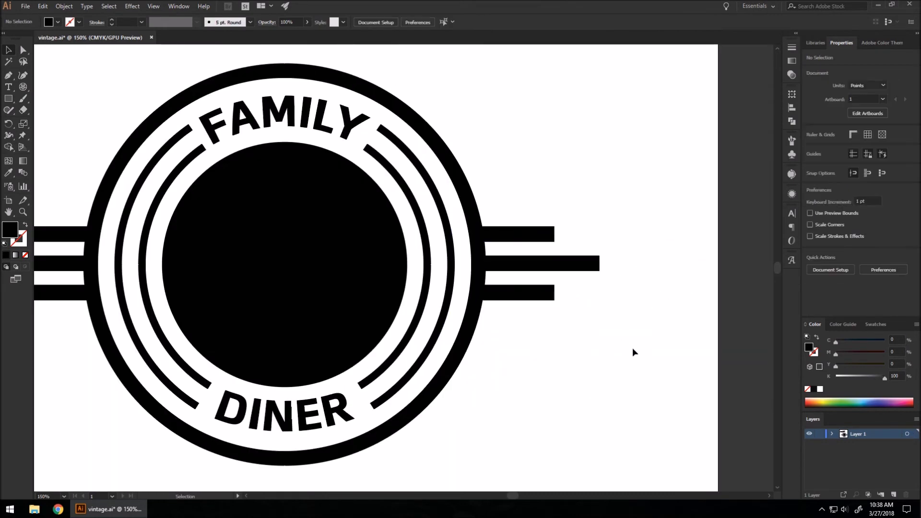
Step: Round the outer ends of all six side bars with a corner radius of about 10.6 pt
scroll(498, 311, down, 2)
scroll(541, 288, up, 1)
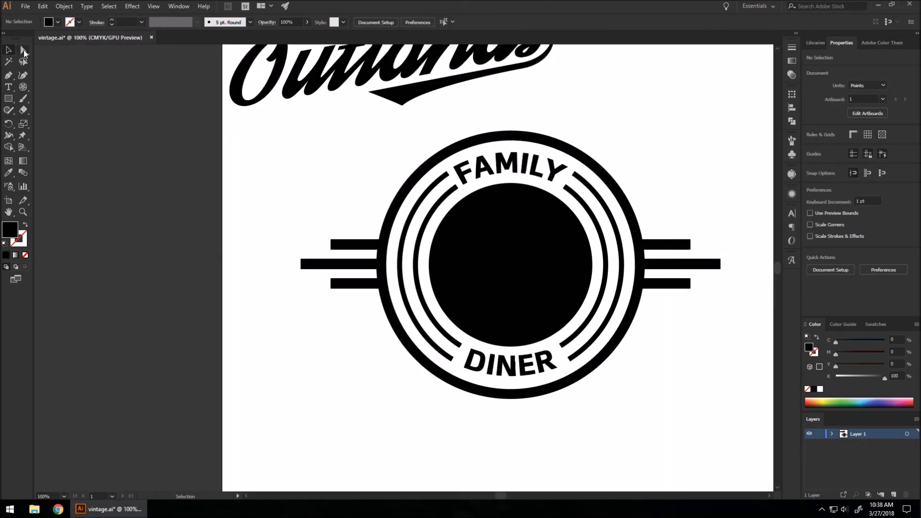
click(23, 50)
drag(278, 208, 341, 325)
drag(670, 219, 740, 324)
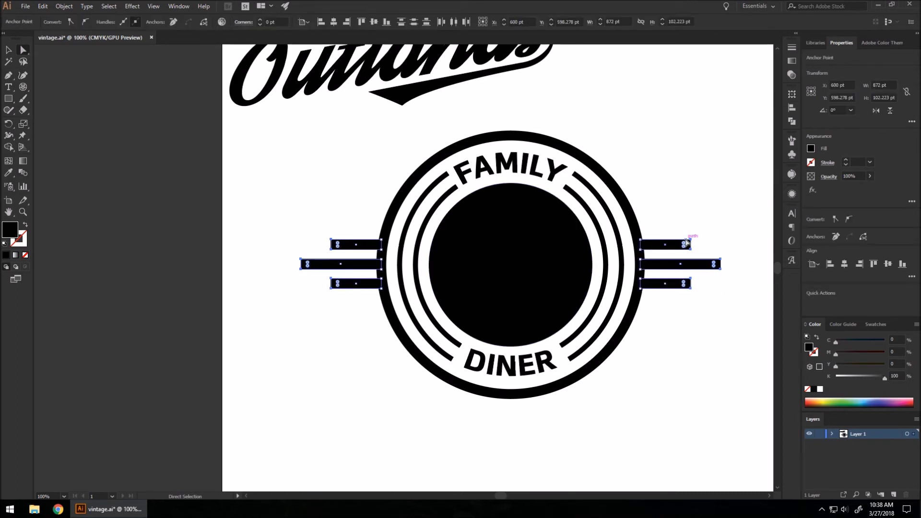
drag(685, 246, 652, 267)
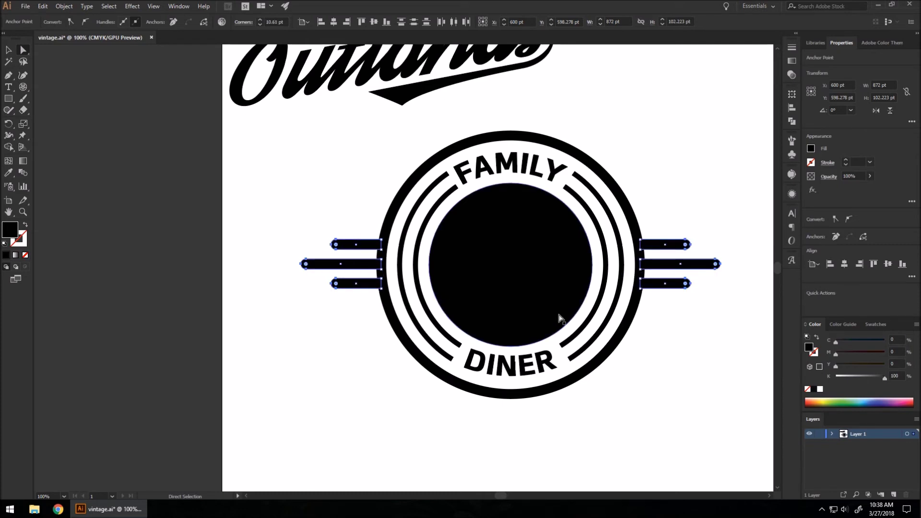
click(8, 50)
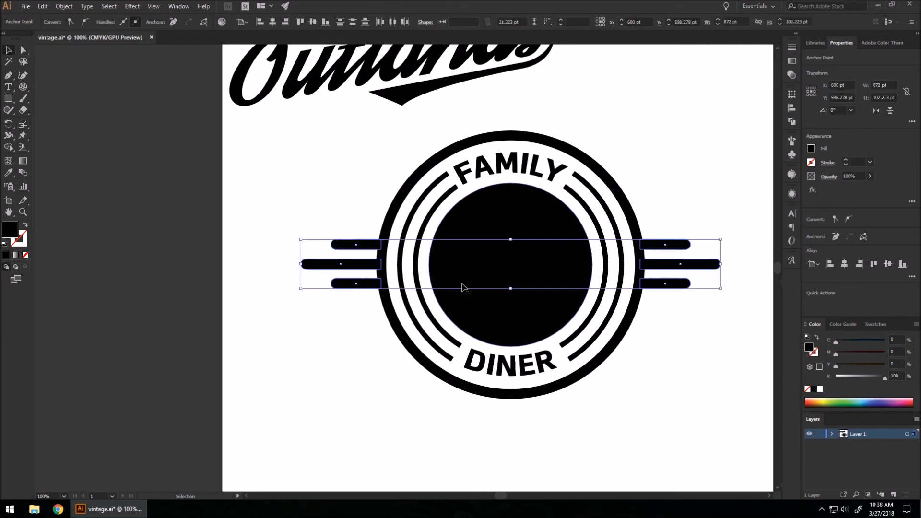
click(569, 434)
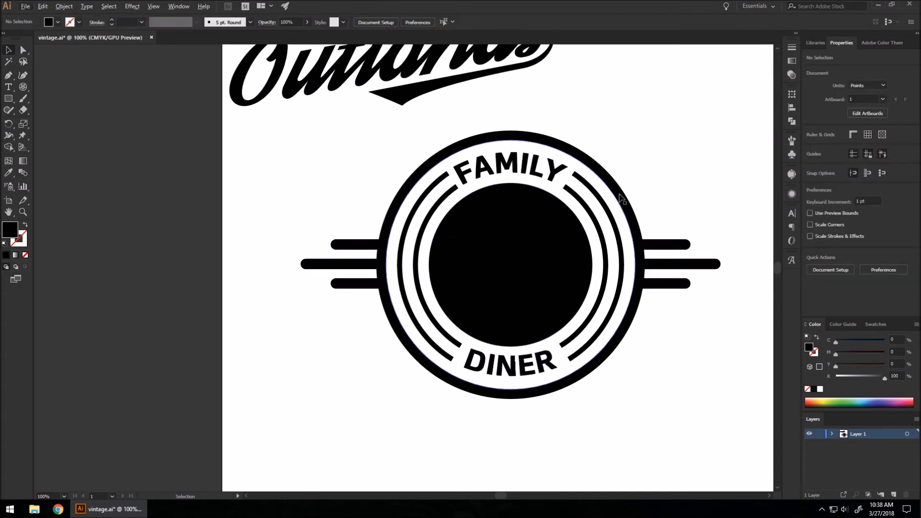
Step: Convert the strokes of the outer ring and the four broken inner ring arcs into filled shapes with Outline Stroke
scroll(643, 201, up, 1)
click(328, 184)
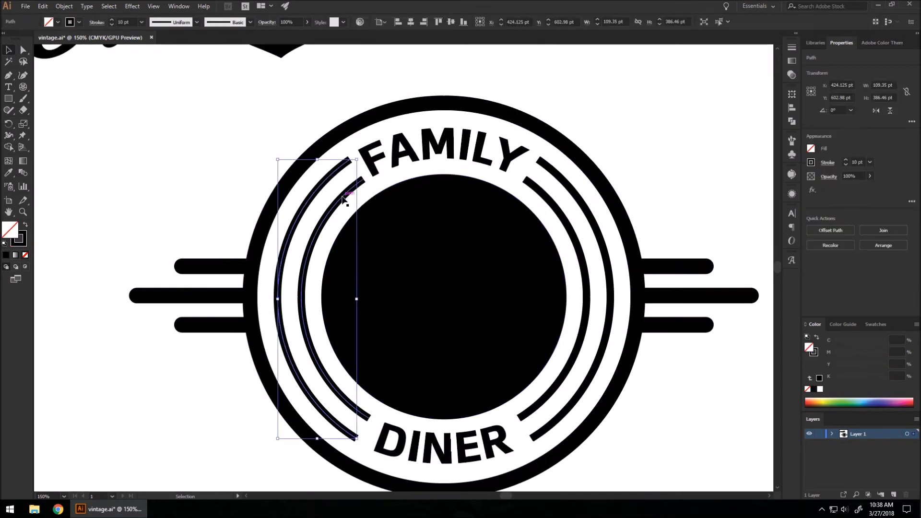
click(648, 149)
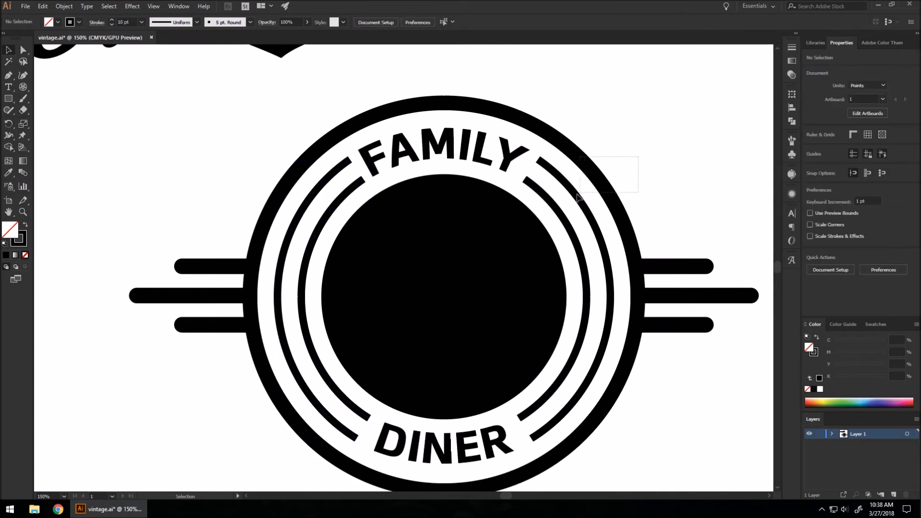
click(555, 215)
shift+click(323, 190)
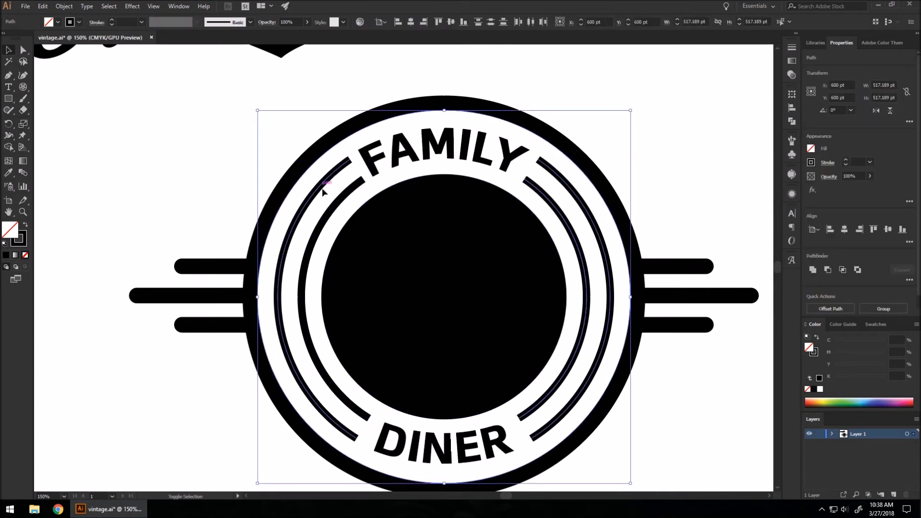
shift+click(342, 202)
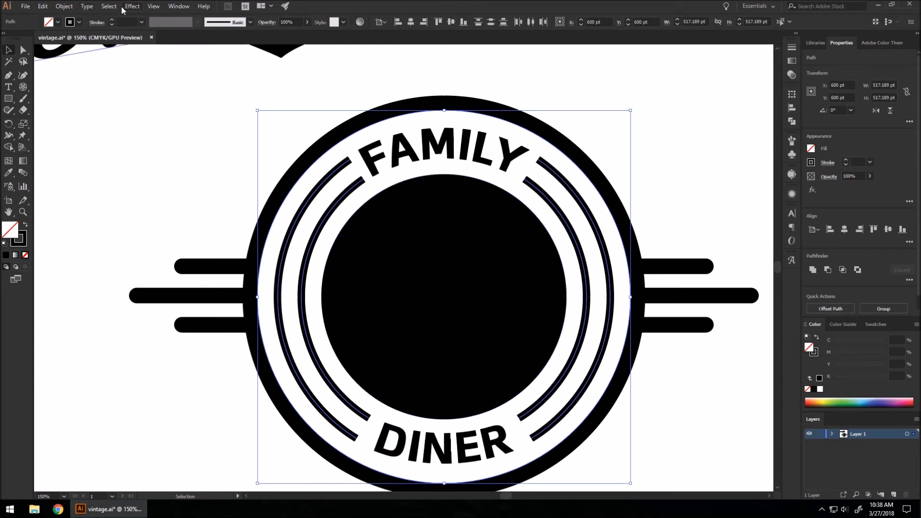
click(63, 5)
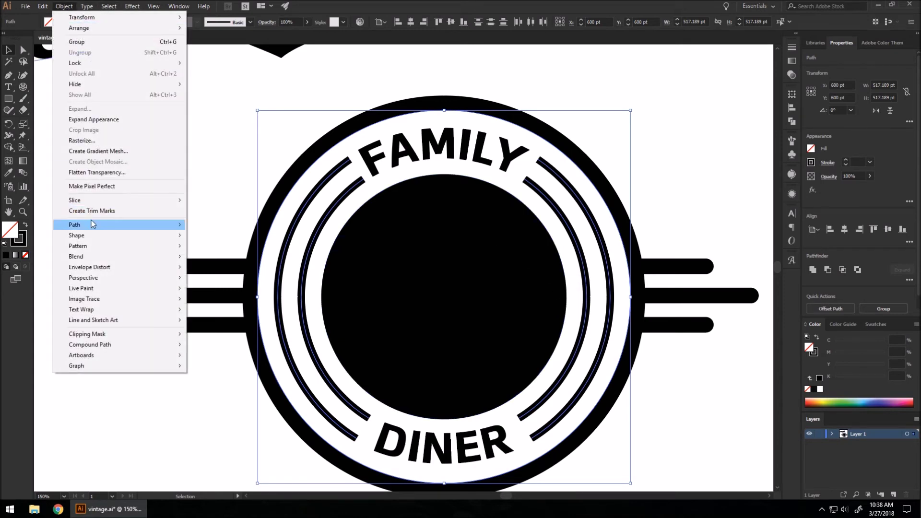
mouse_move(92, 224)
click(223, 249)
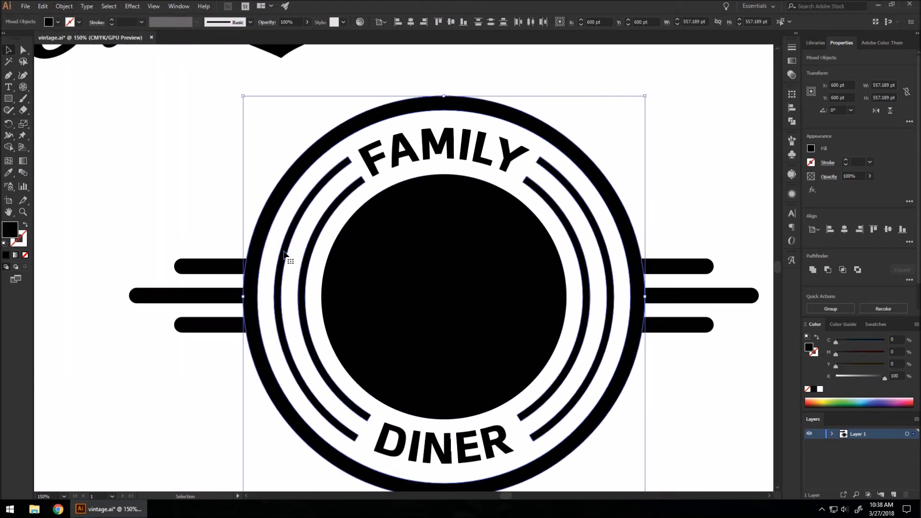
click(159, 145)
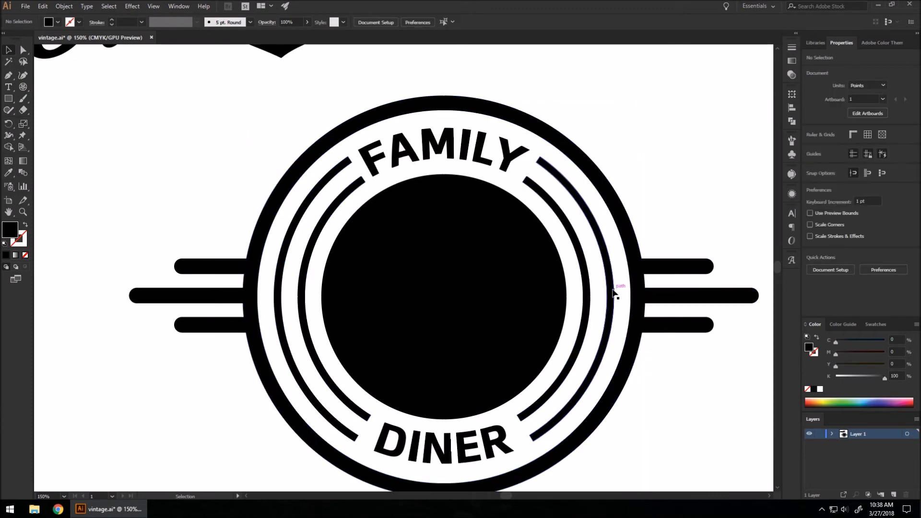
Step: Fully round the ends of the four inner ring arcs
click(593, 293)
shift+click(280, 296)
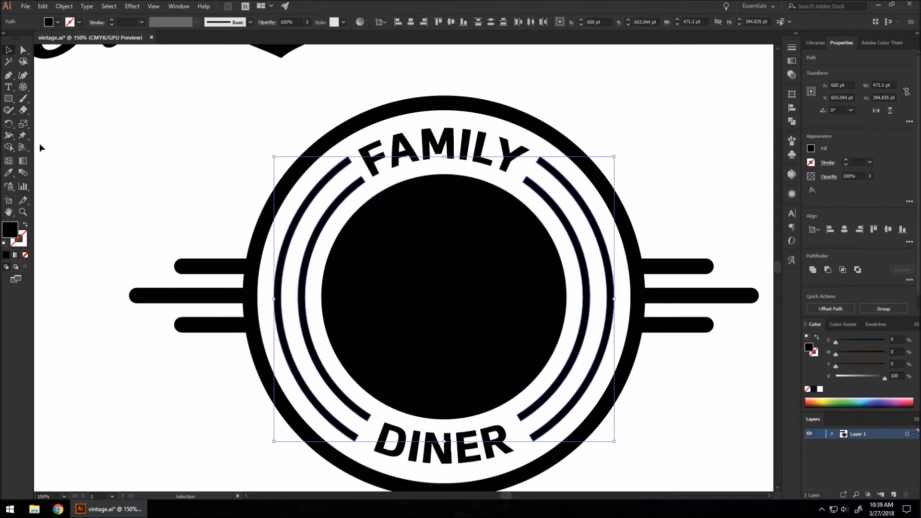
click(23, 51)
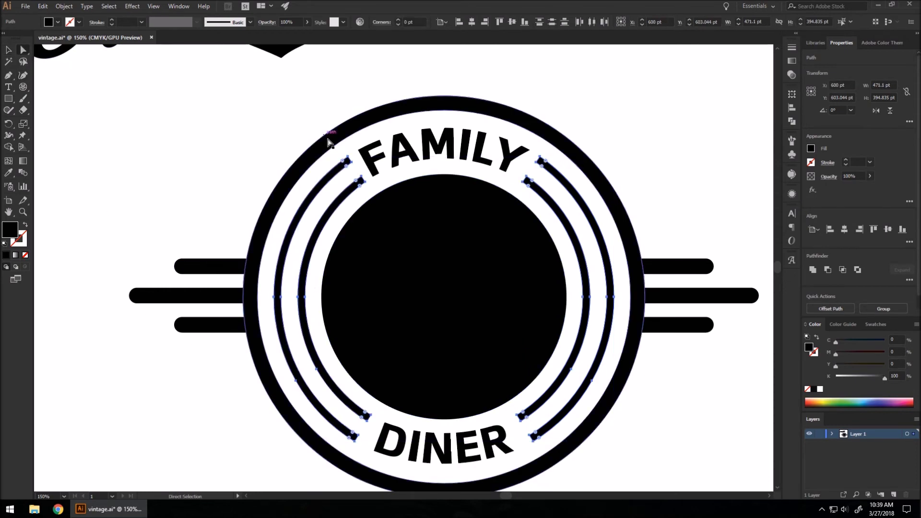
drag(343, 161, 313, 215)
click(8, 49)
click(125, 123)
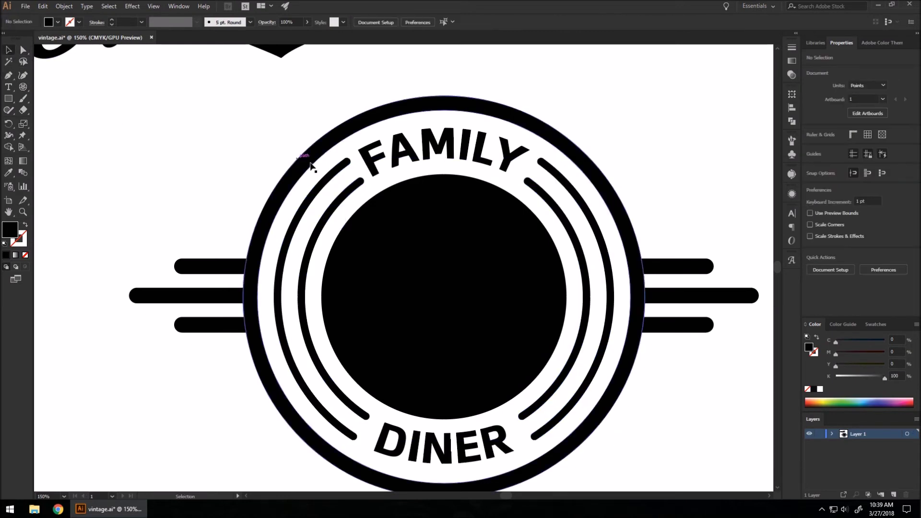
Step: Move the Outlands wordmark over the middle of the circular badge and convert its text to outlines
scroll(295, 215, down, 1)
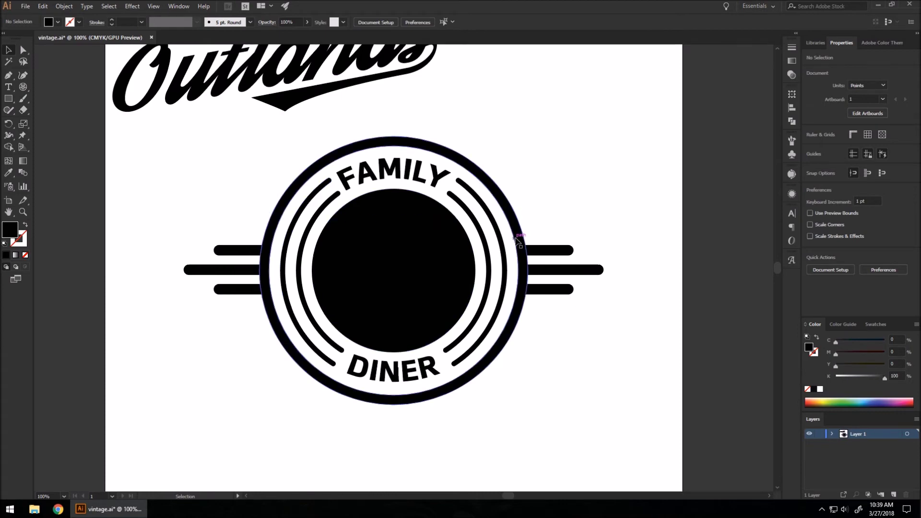
drag(212, 149, 342, 343)
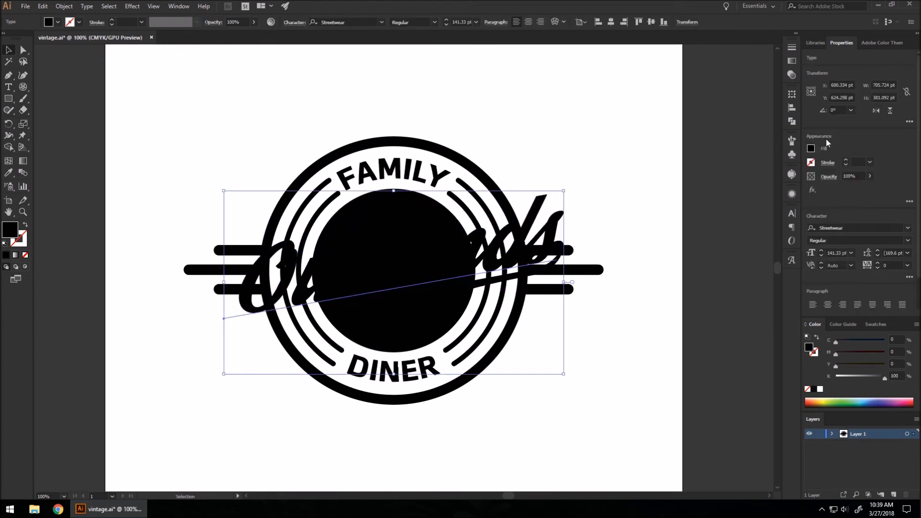
click(87, 6)
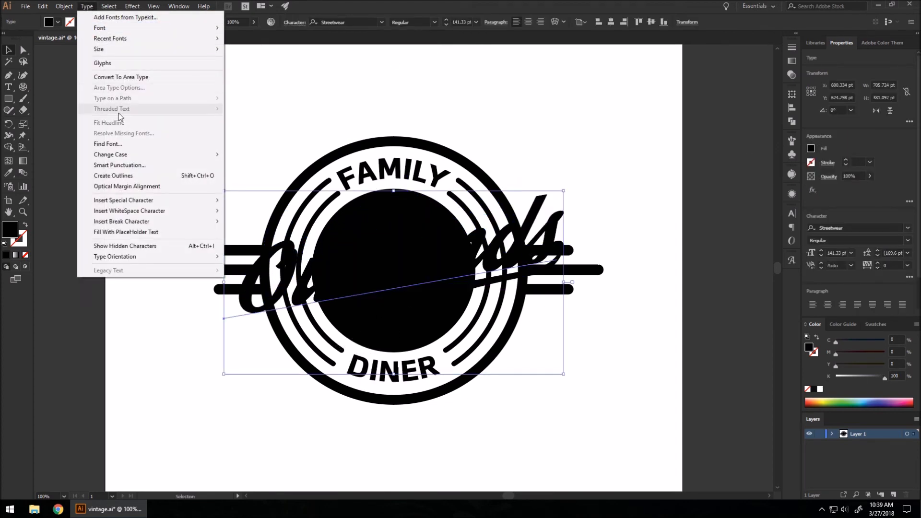
click(113, 176)
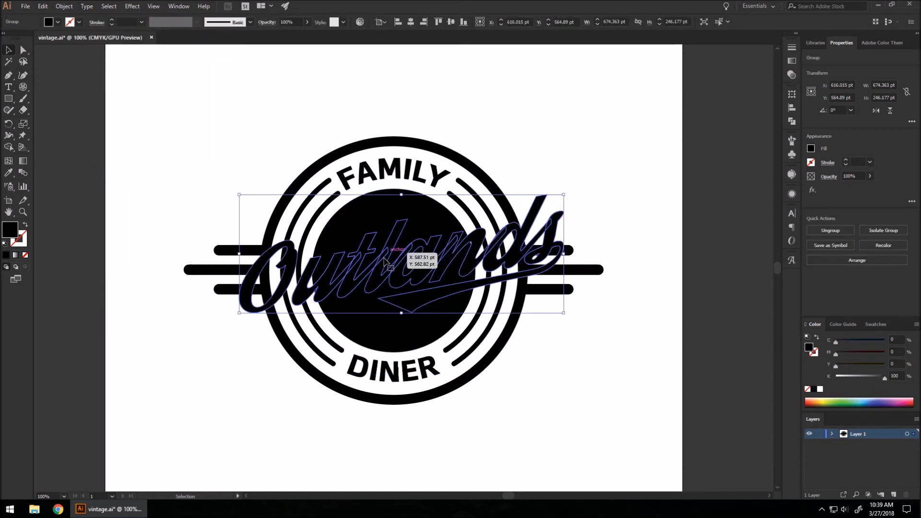
Step: Fill the outlined Outlands wordmark with white and bring it to the front of the badge artwork
scroll(374, 262, up, 1)
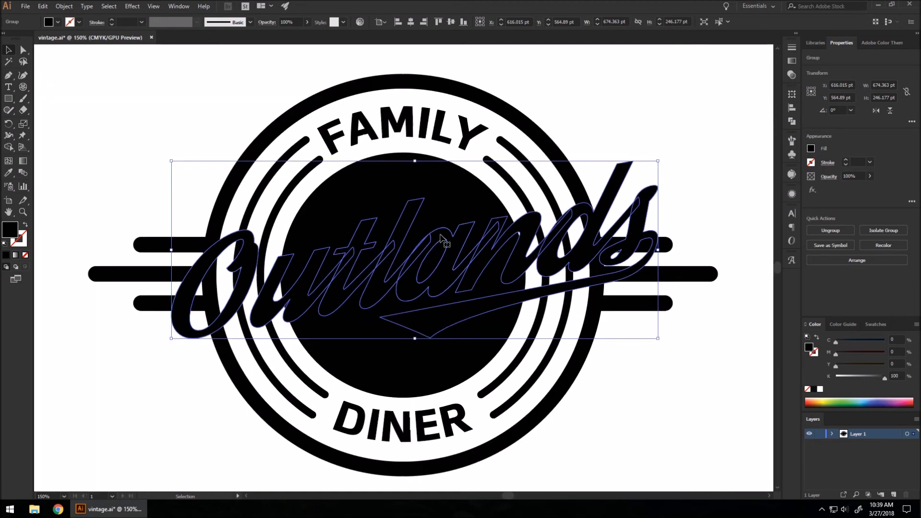
scroll(434, 238, up, 4)
scroll(434, 238, down, 4)
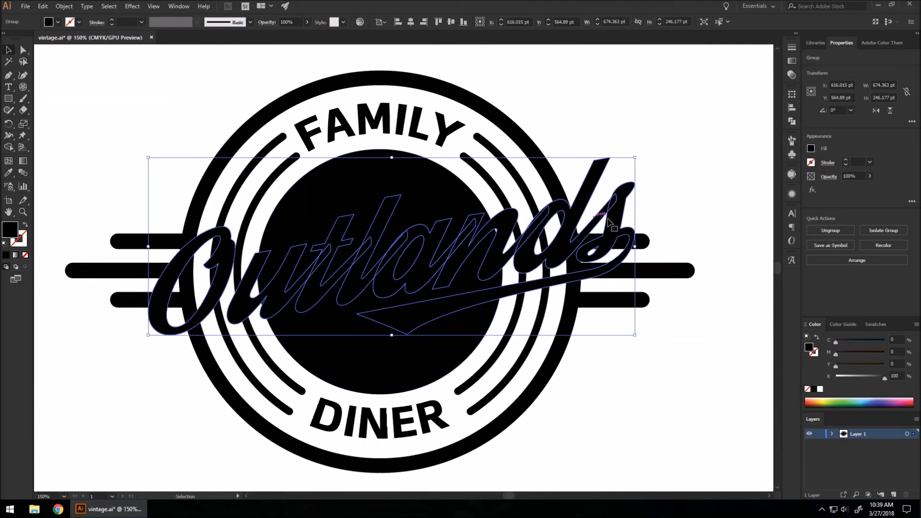
click(792, 122)
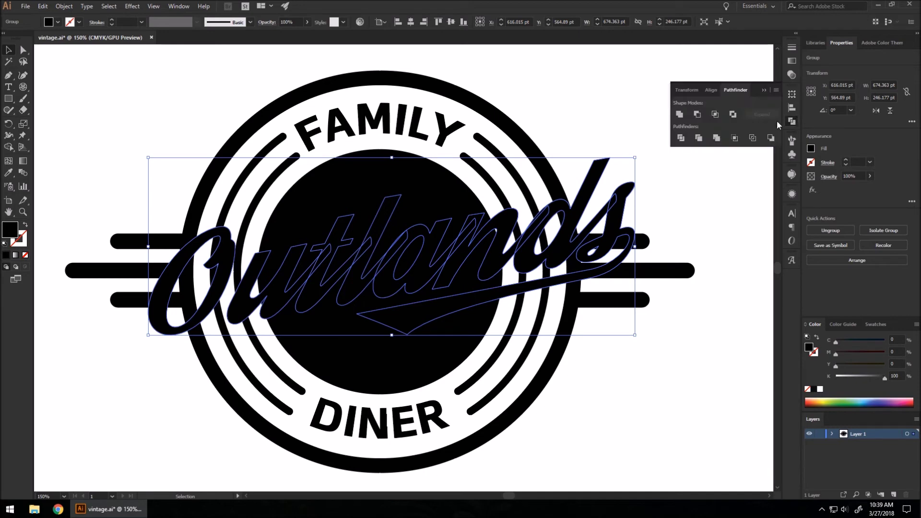
scroll(494, 152, down, 1)
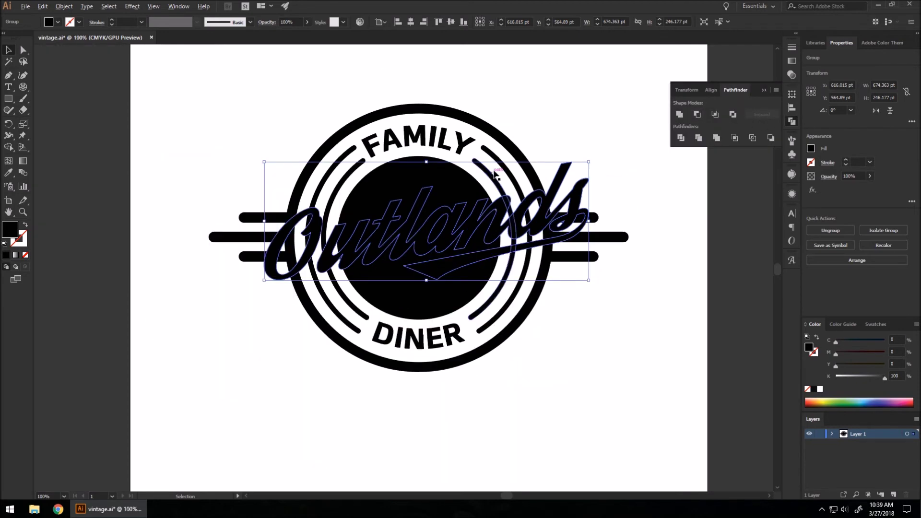
click(811, 149)
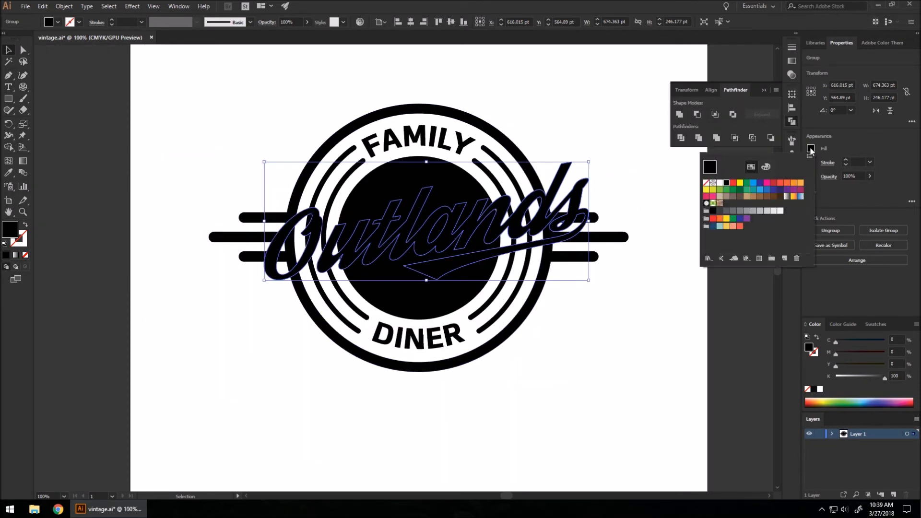
click(719, 184)
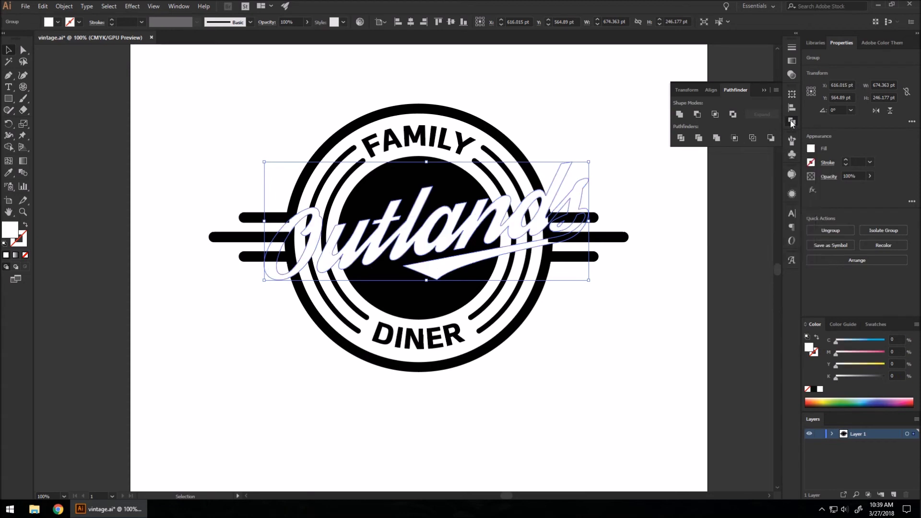
click(791, 123)
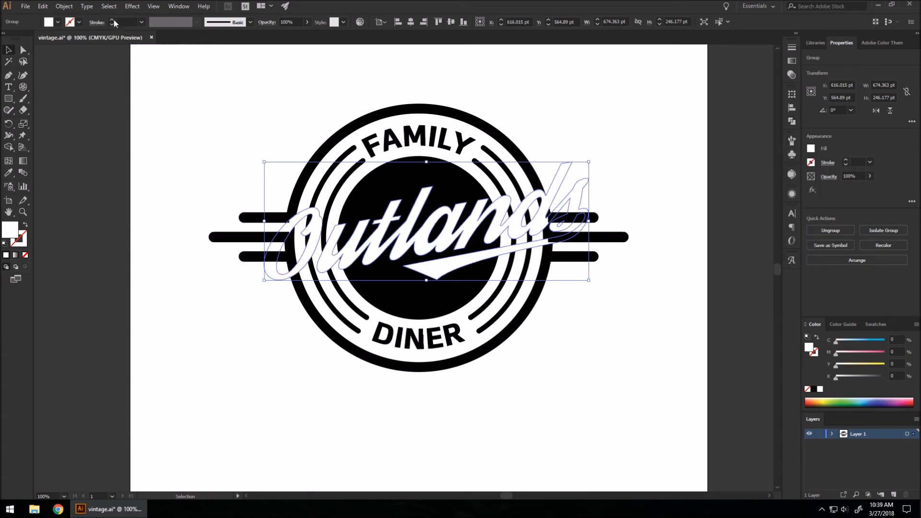
click(64, 6)
mouse_move(117, 27)
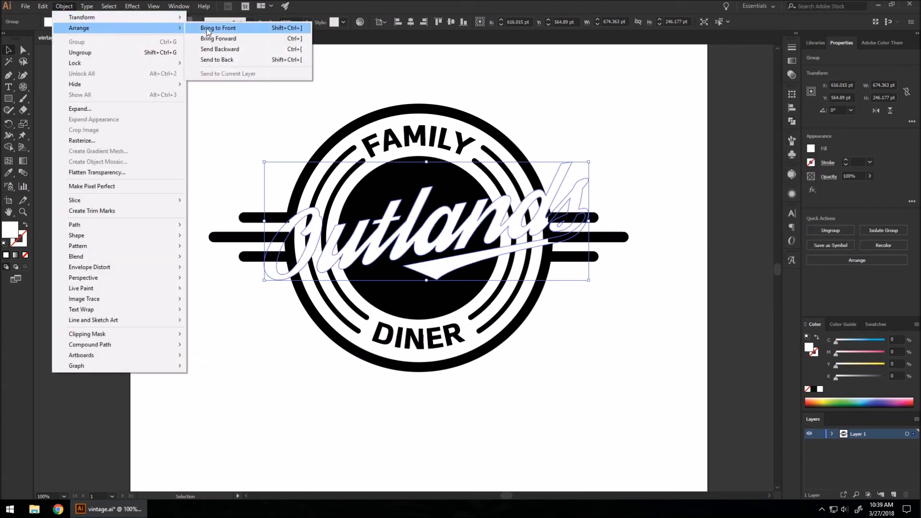
click(210, 29)
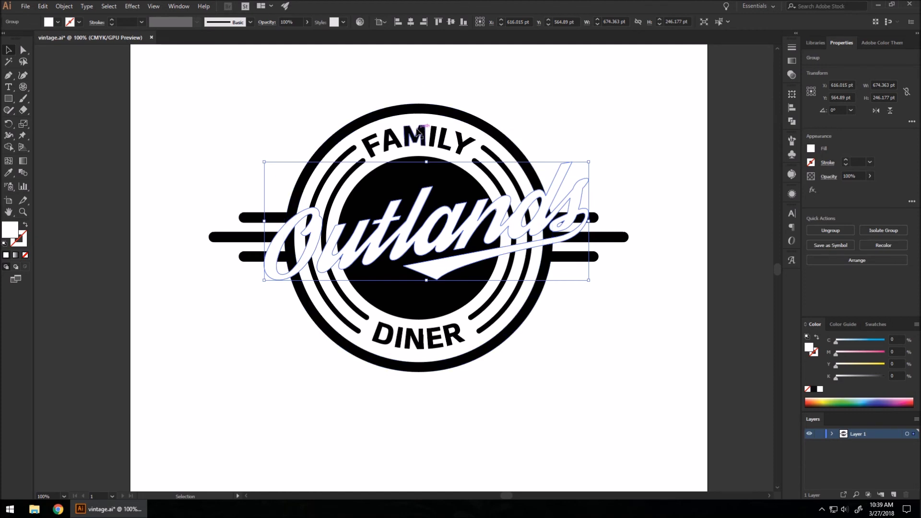
Step: Offset the Outlands wordmark's paths outward by 19 pt with miter joins and a miter limit of 4, with the preview on
click(70, 9)
mouse_move(108, 228)
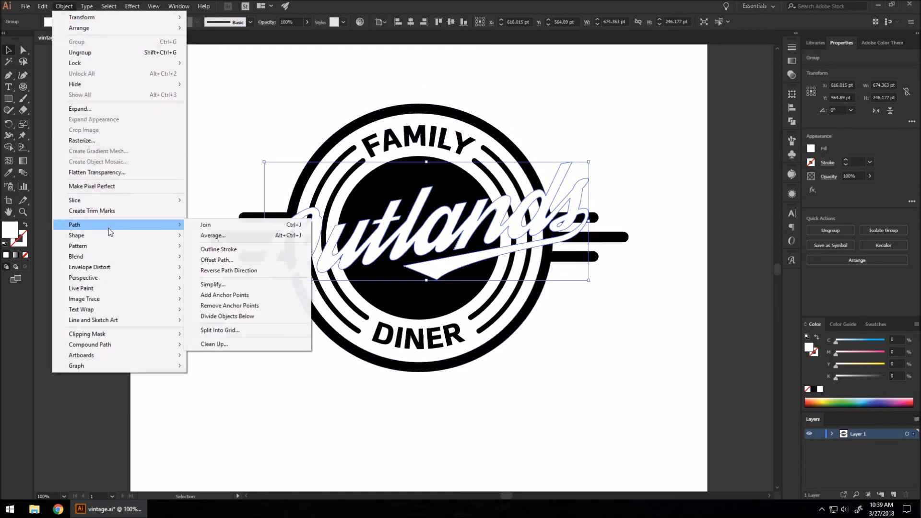
click(225, 260)
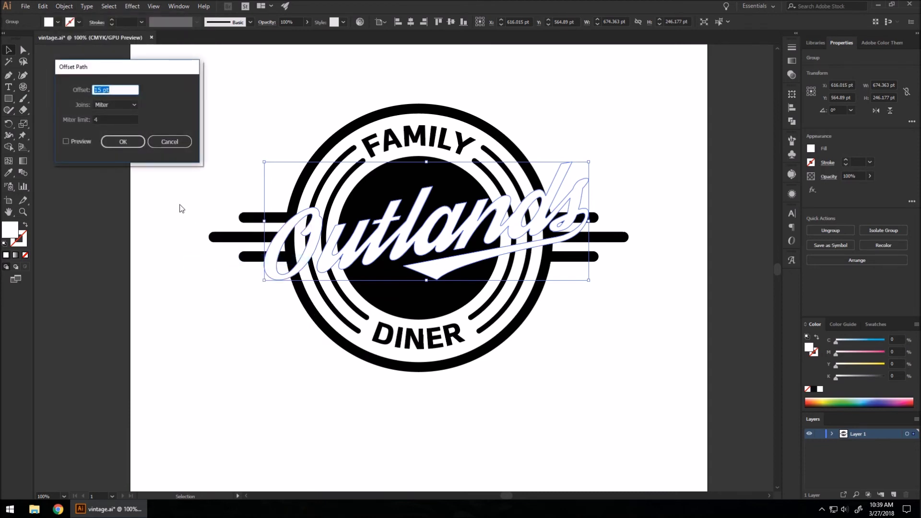
click(66, 141)
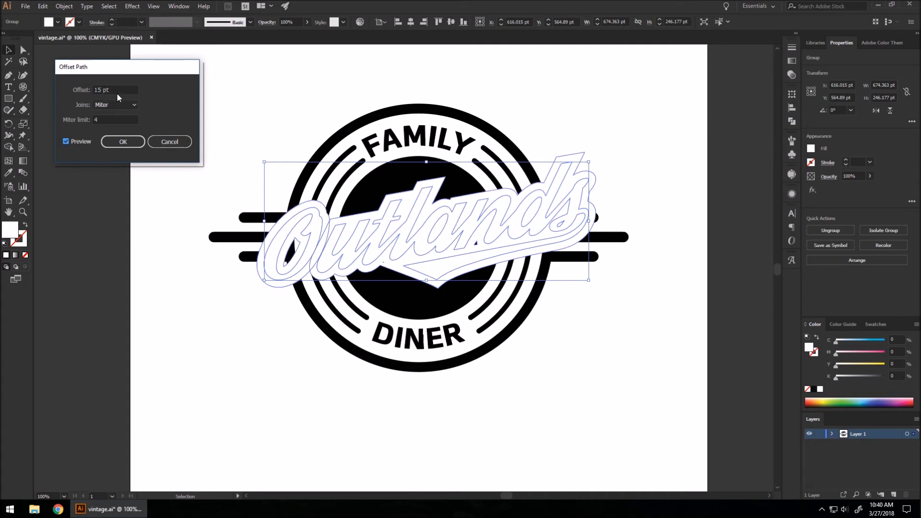
drag(112, 90, 63, 90)
text(3)
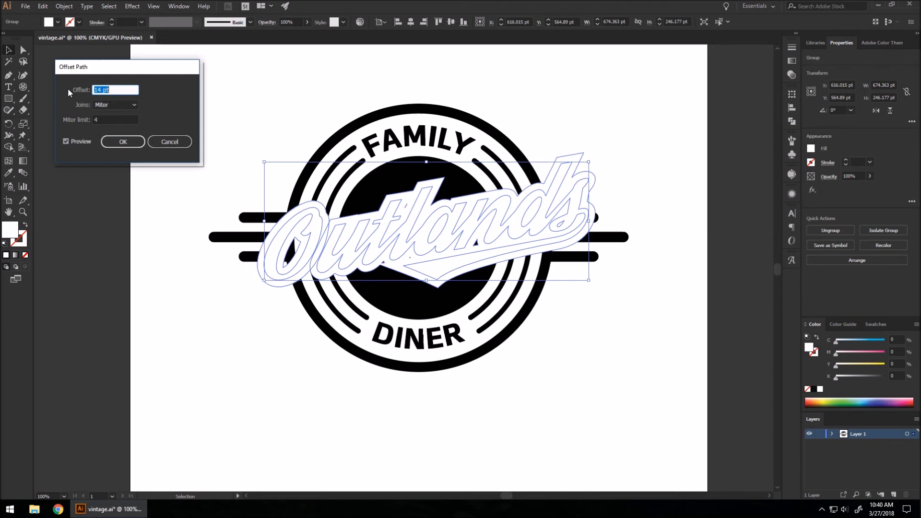
key(Tab)
text(5)
key(Tab)
text(15)
key(Tab)
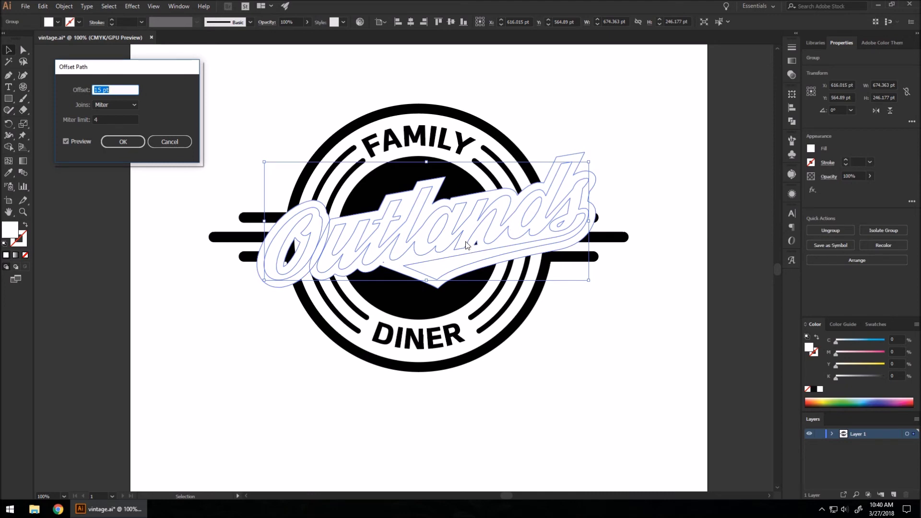
key(Up)
key(Up)
key(Up)
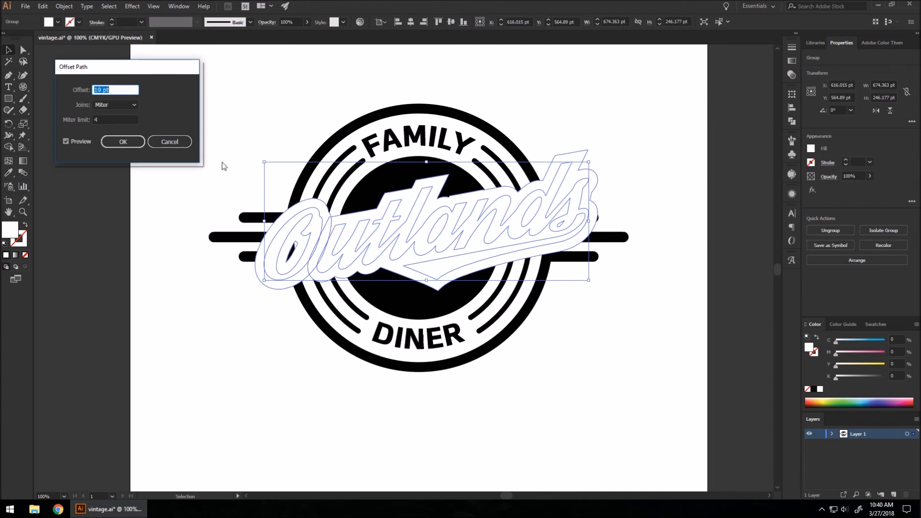
click(140, 143)
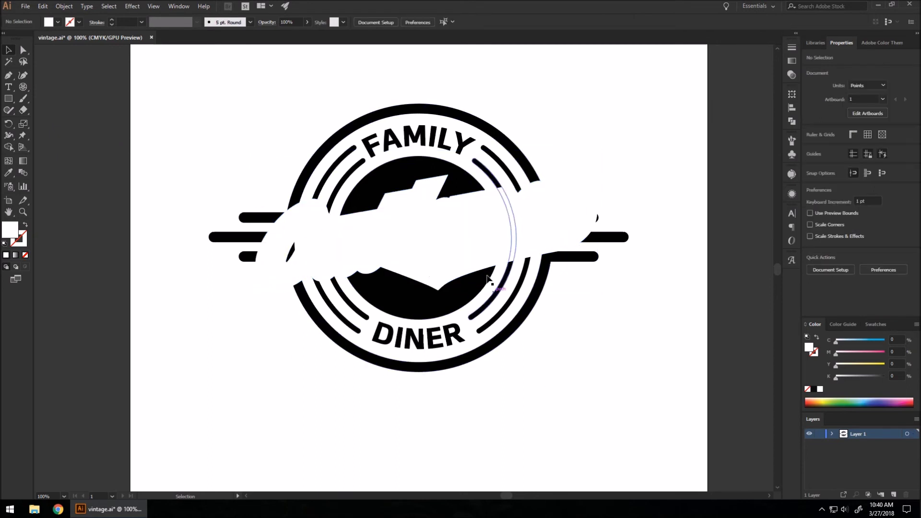
Step: Ungroup the Outlands wordmark and its offset so the letters and the outline shapes can be selected separately
key(ctrl+g)
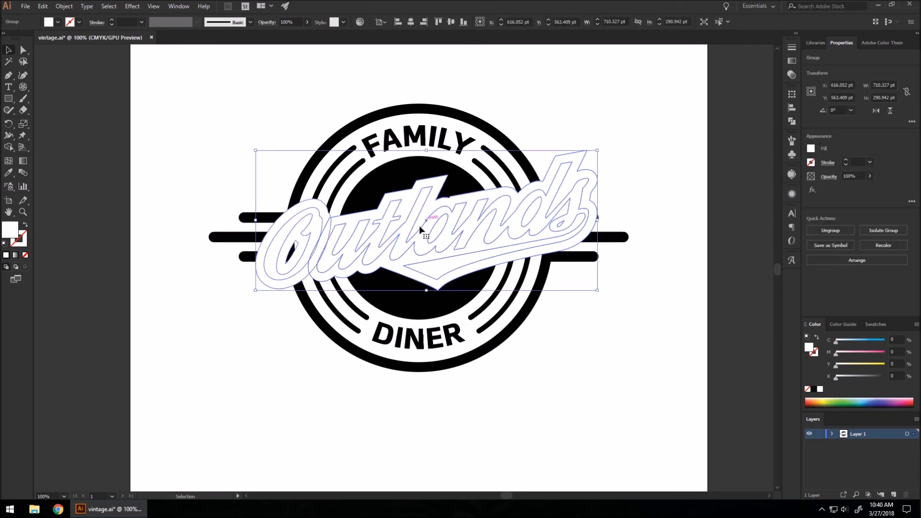
key(ctrl+shift+a)
click(440, 191)
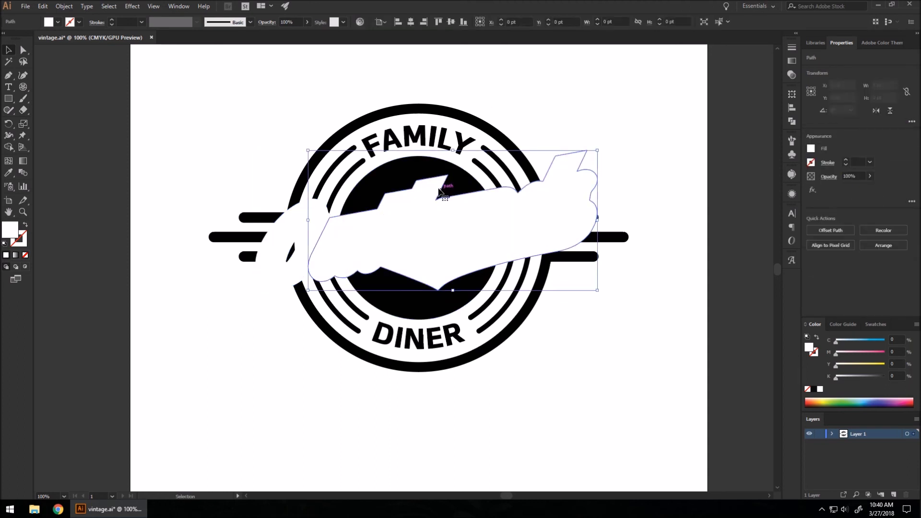
click(355, 366)
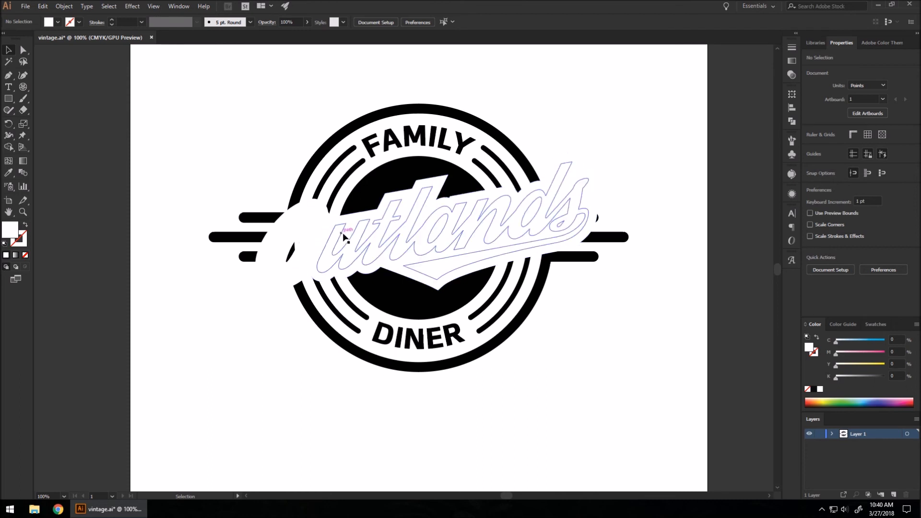
Step: Select all the original Outlands letters without their offset outlines and group them
click(315, 232)
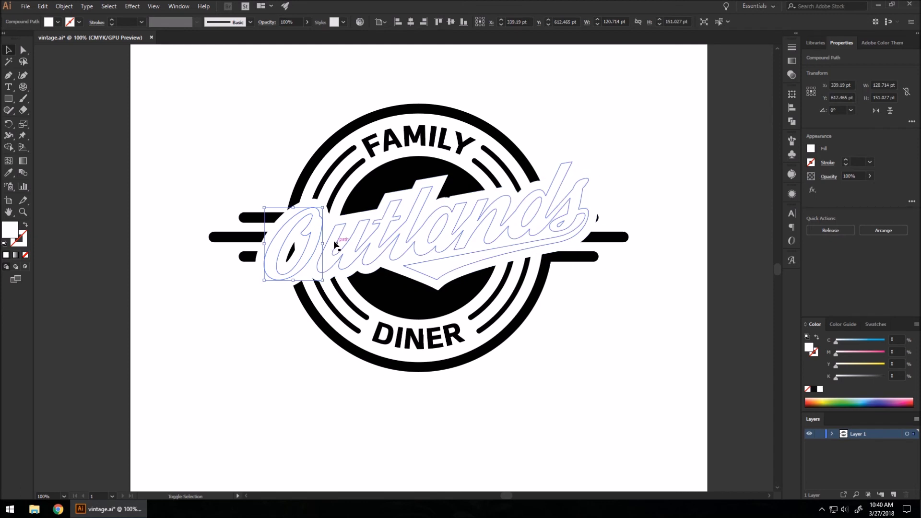
shift+click(336, 245)
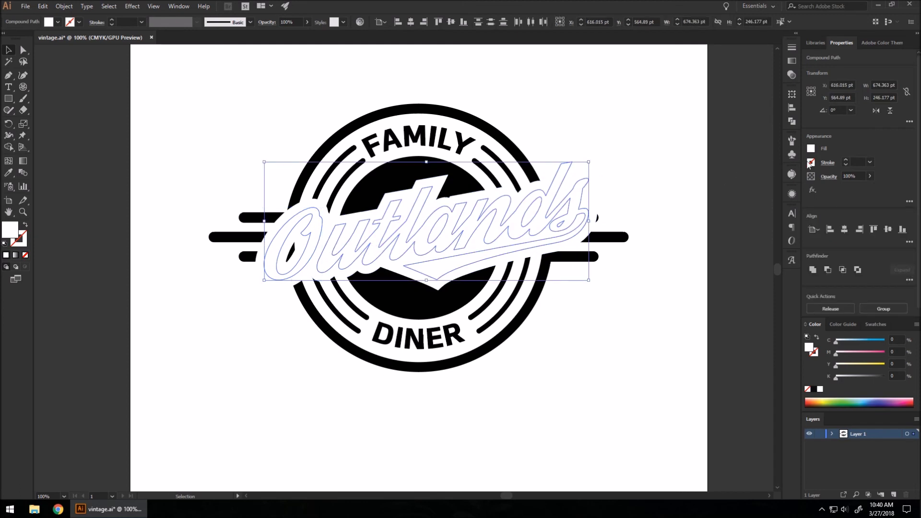
click(554, 369)
drag(412, 240, 426, 391)
key(ctrl+z)
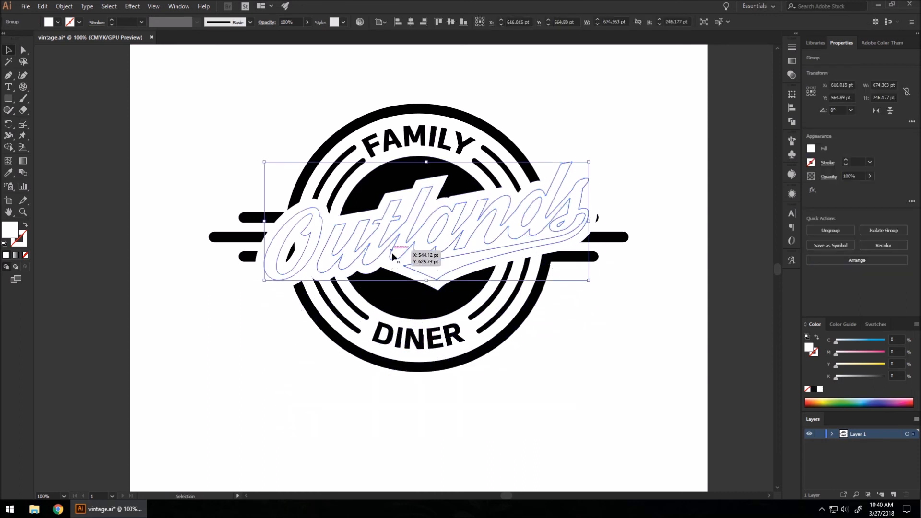
click(524, 400)
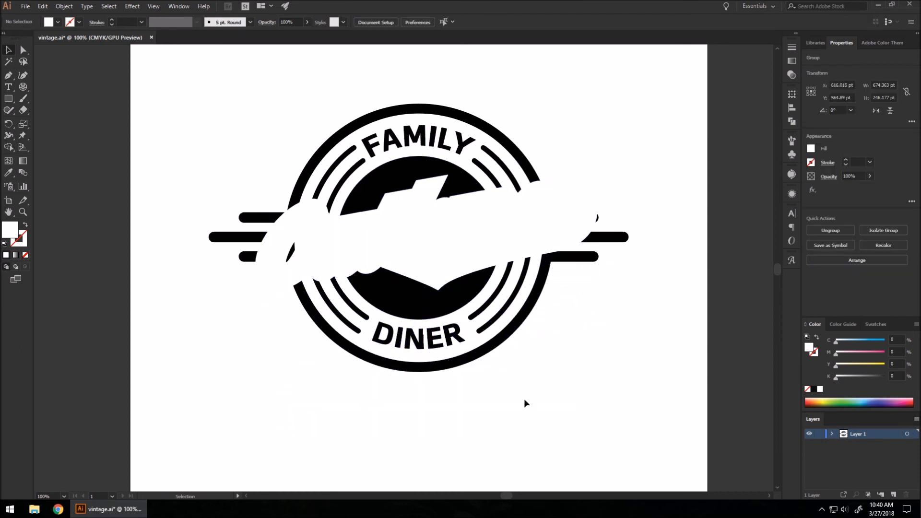
Step: Fill the two offset outline shapes behind the Outlands letters with black and unite them into one shape
click(440, 190)
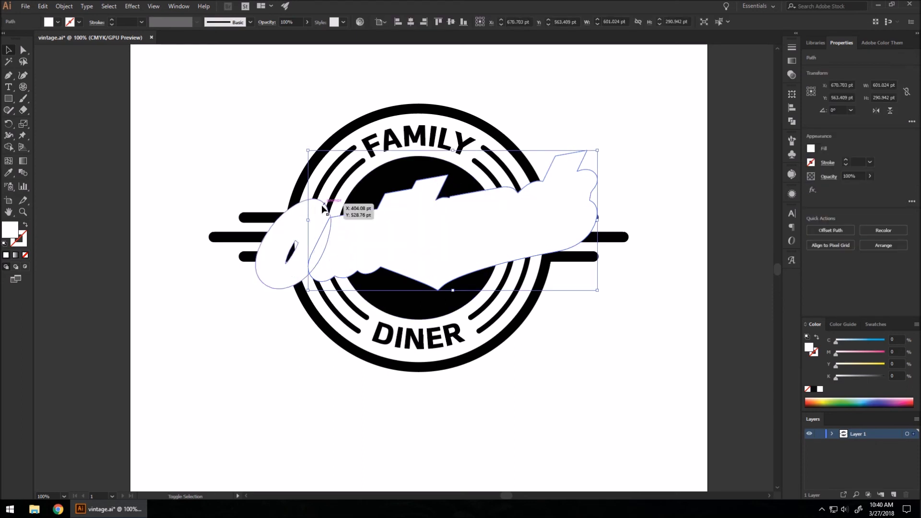
shift+click(302, 216)
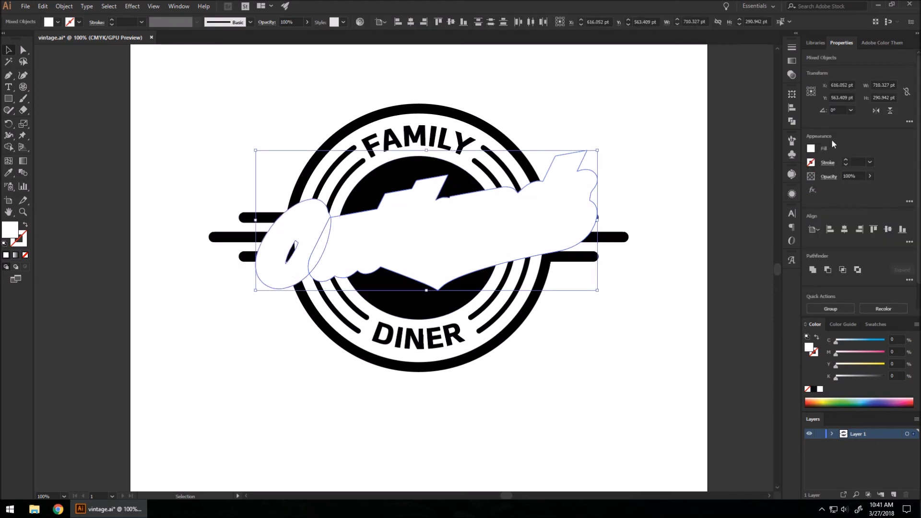
click(811, 149)
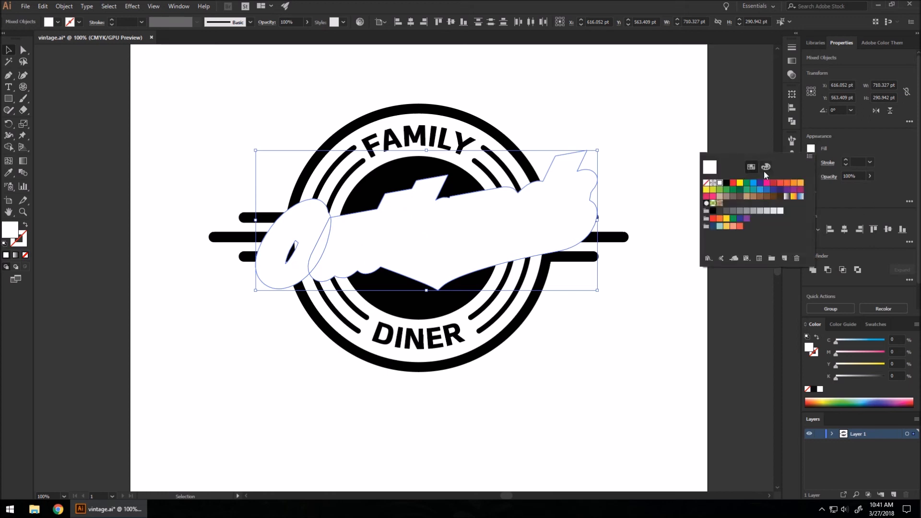
click(726, 183)
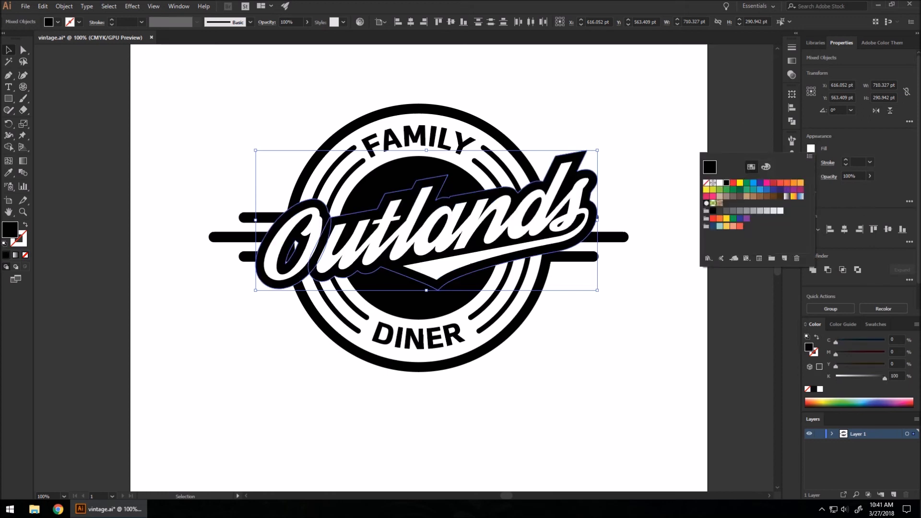
click(791, 122)
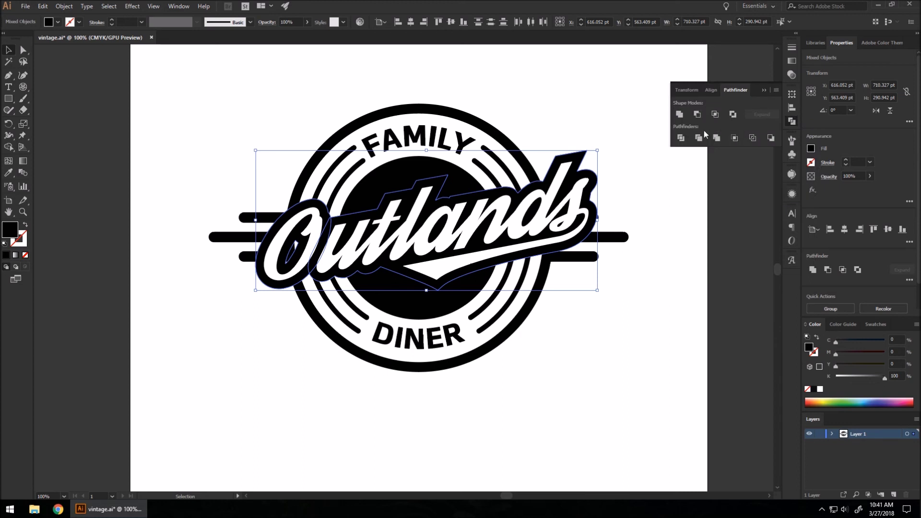
click(678, 115)
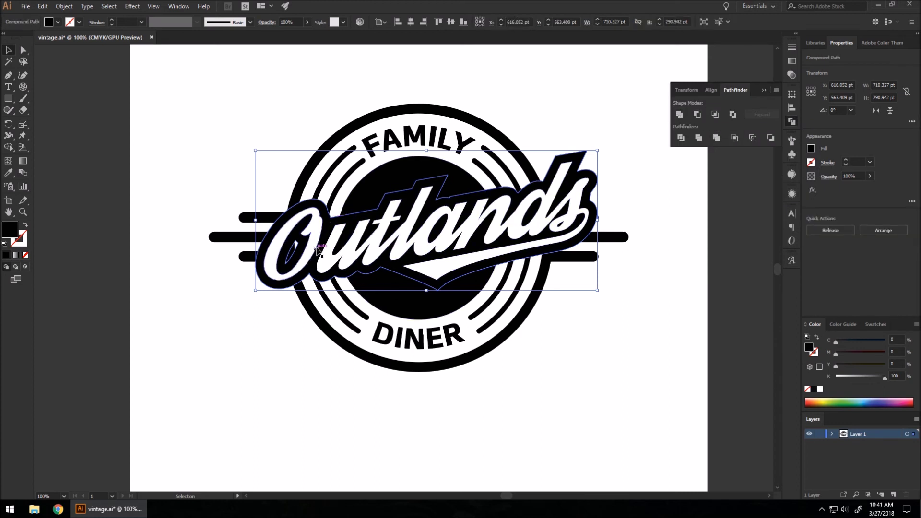
Step: Fill the small hole inside the O of the black wordmark outline using the Shape Builder tool
click(10, 148)
scroll(283, 259, up, 3)
click(315, 225)
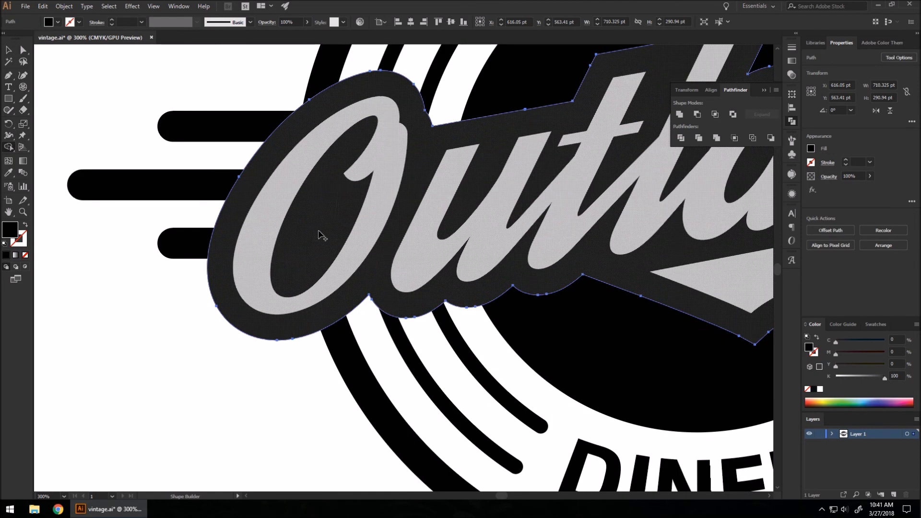
scroll(237, 219, down, 3)
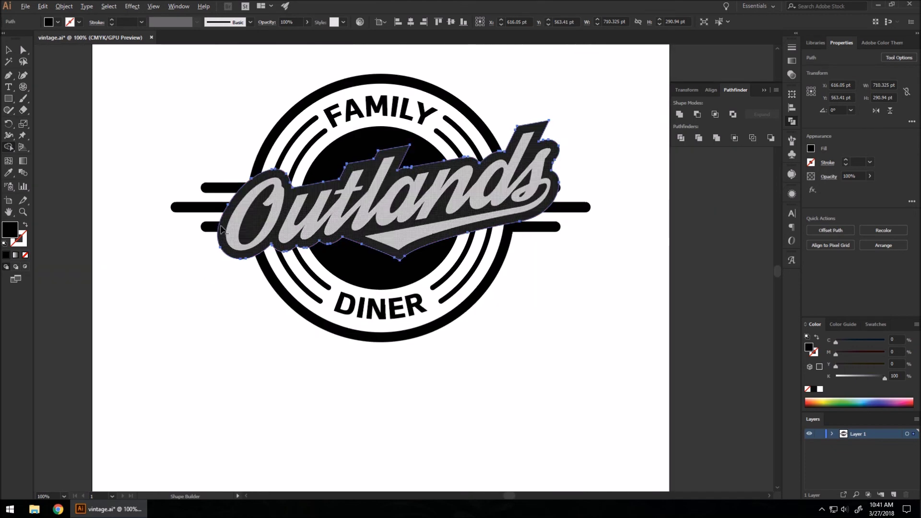
click(8, 50)
click(252, 401)
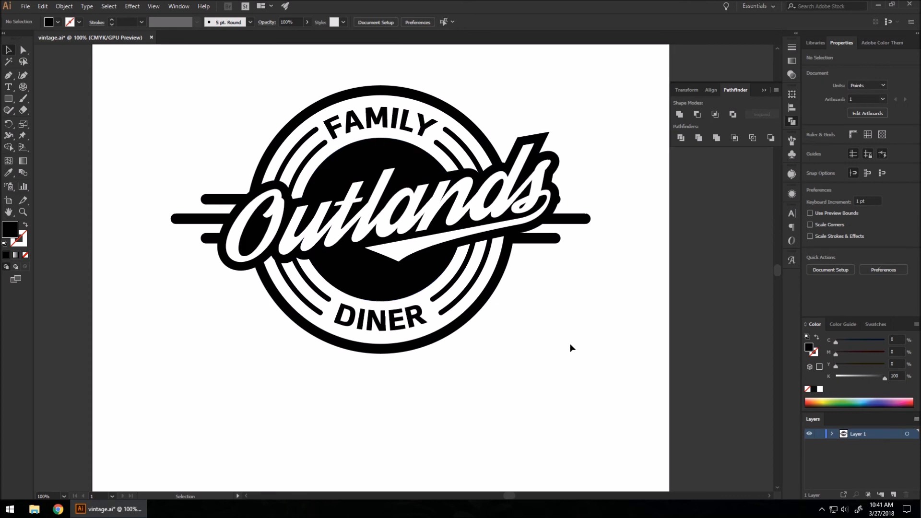
scroll(570, 345, down, 1)
scroll(531, 320, up, 1)
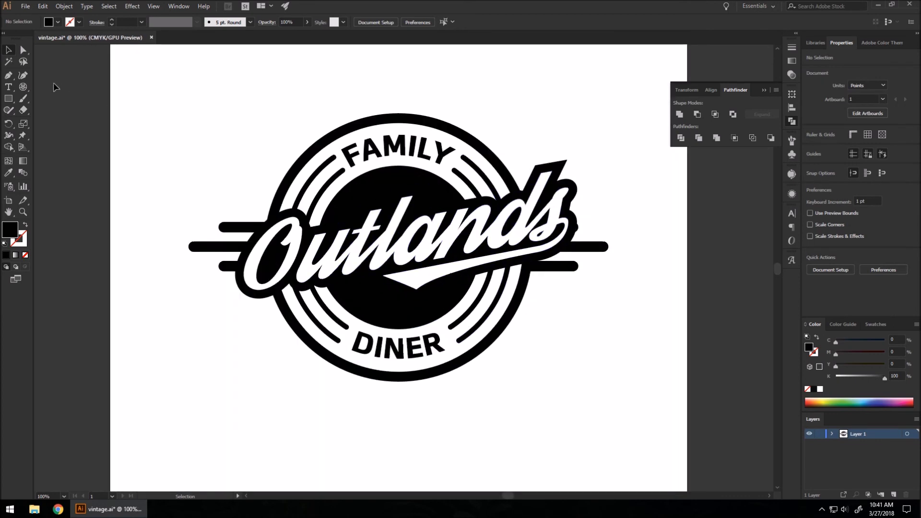
Step: Scale the Outlands letters with their black outline down to about 635 pt wide and center them horizontally over the badge
drag(545, 156, 563, 169)
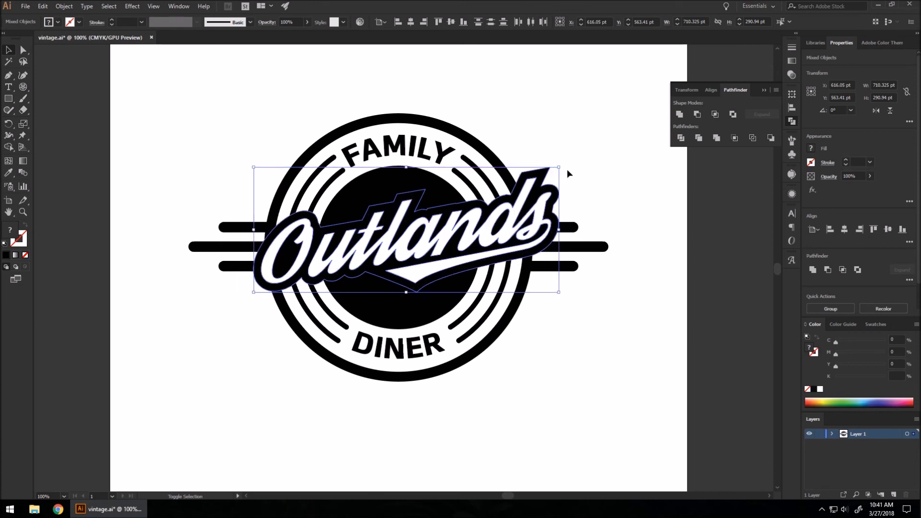
drag(536, 242, 524, 242)
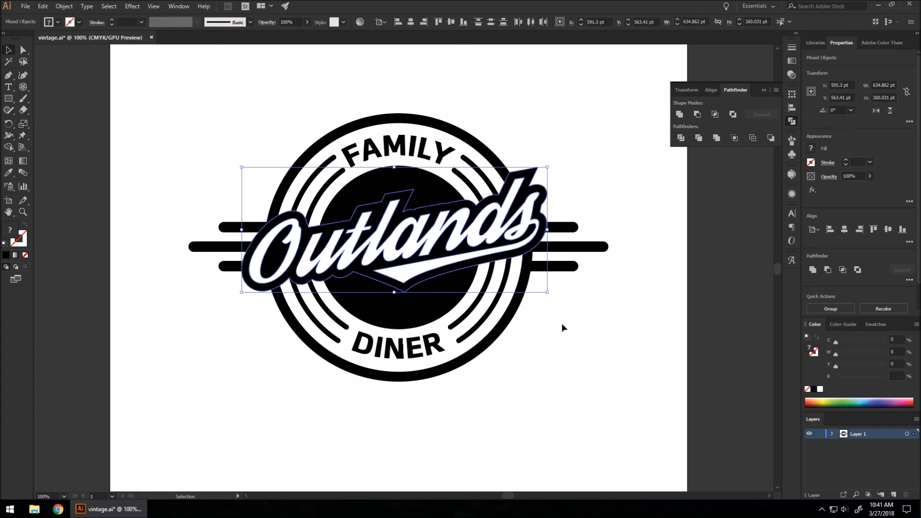
click(522, 341)
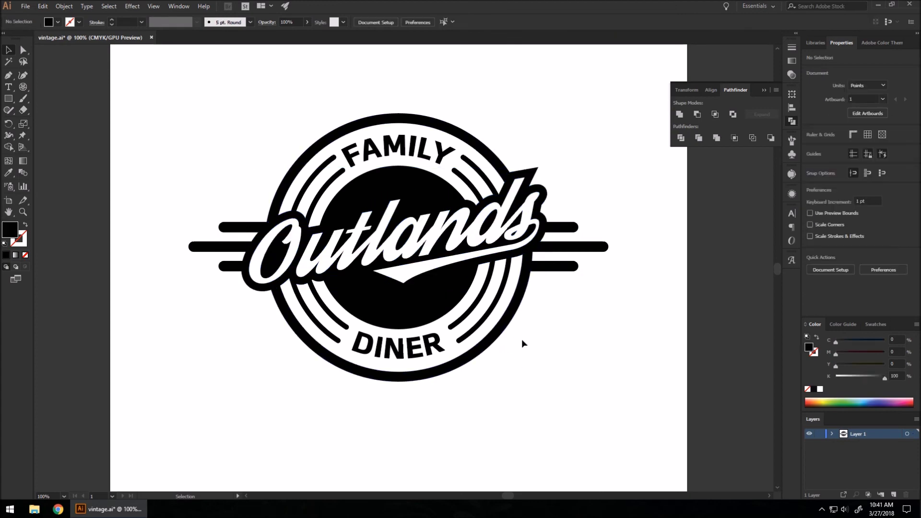
Step: Nudge the Outlands letters and their black outline down 12 pt on the badge
click(403, 226)
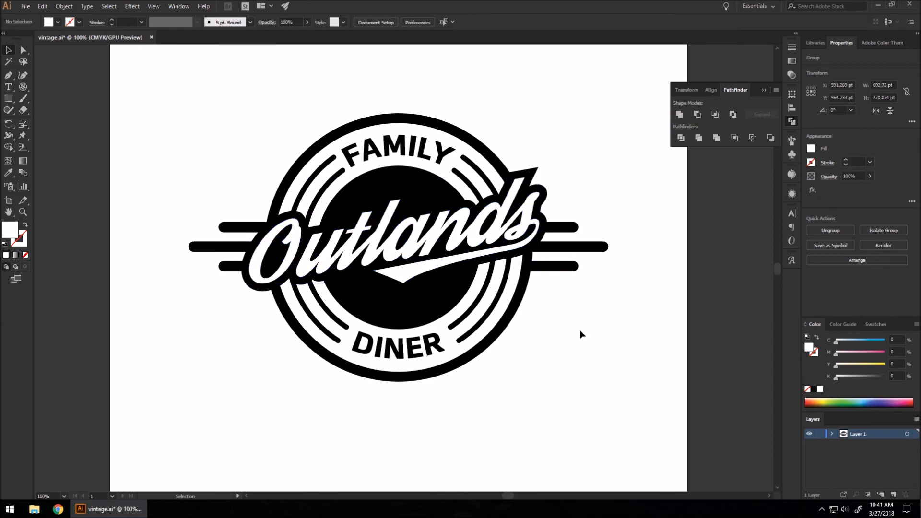
scroll(581, 333, down, 2)
scroll(474, 256, up, 1)
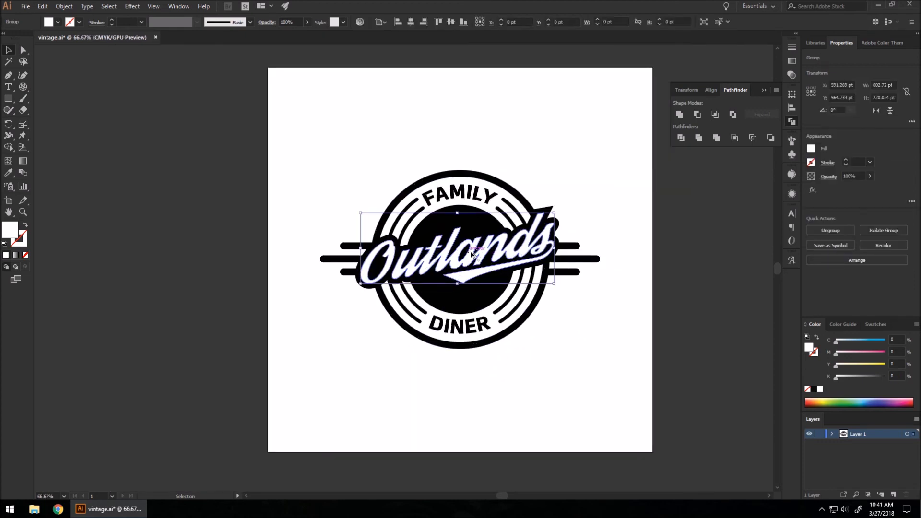
scroll(473, 257, up, 3)
key(shift+ctrl+g)
key(Down)
key(Down)
key(Down)
key(Down)
key(Down)
key(Down)
key(Down)
key(Down)
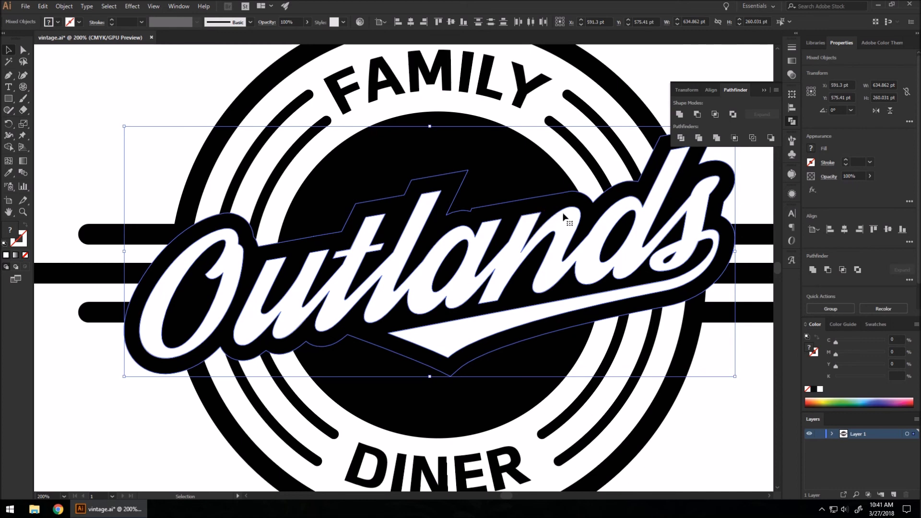
click(687, 434)
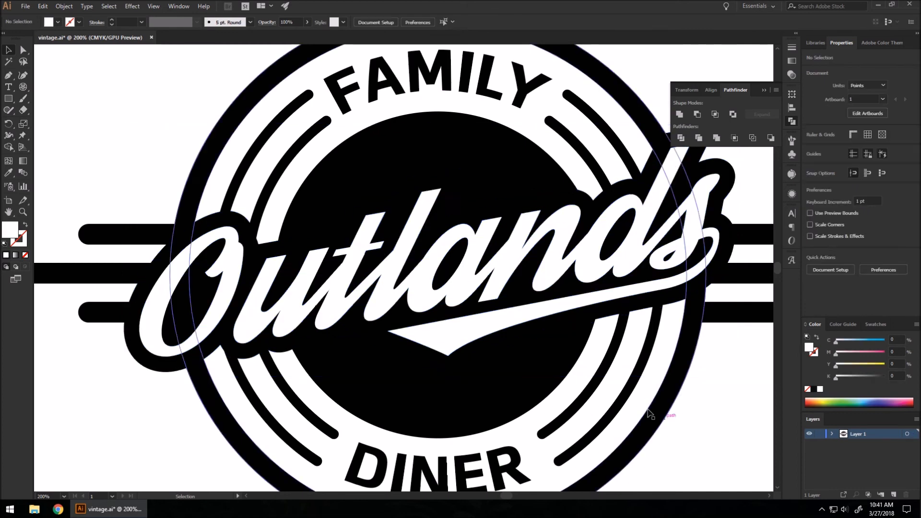
scroll(331, 269, down, 3)
scroll(250, 237, up, 1)
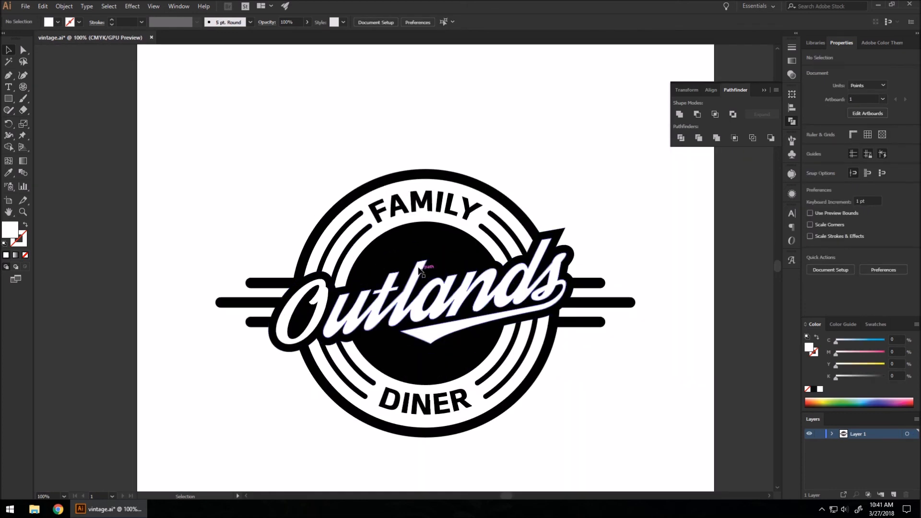
Step: Unite all the black badge shapes and the wordmark outline into one shape, leaving out the white Outlands letters
drag(245, 148, 641, 454)
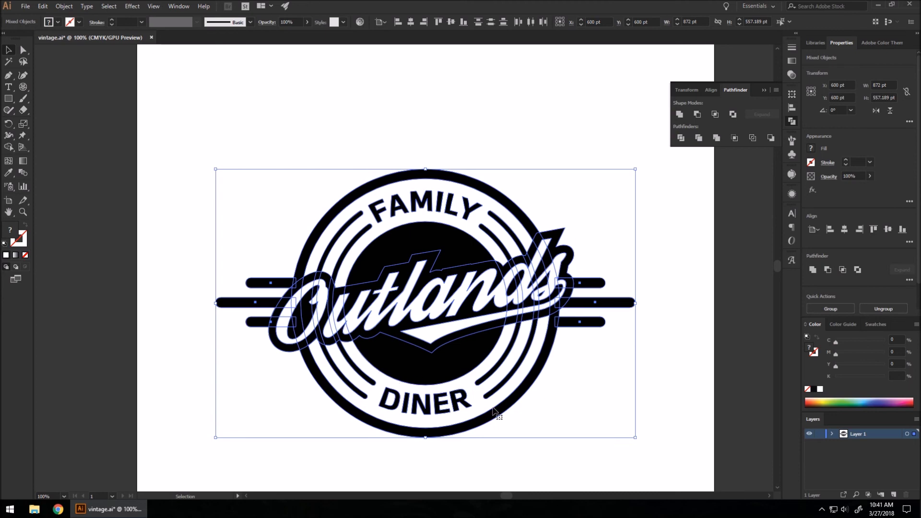
scroll(338, 302, up, 2)
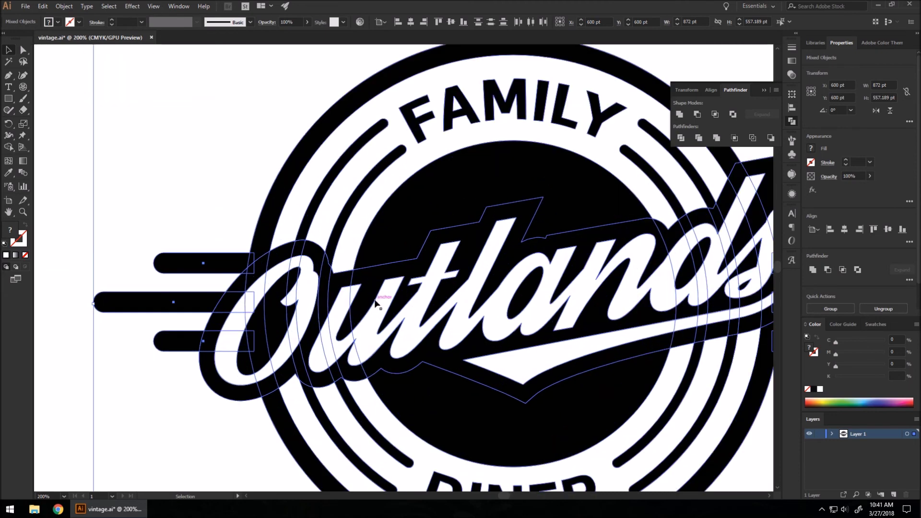
shift+click(390, 293)
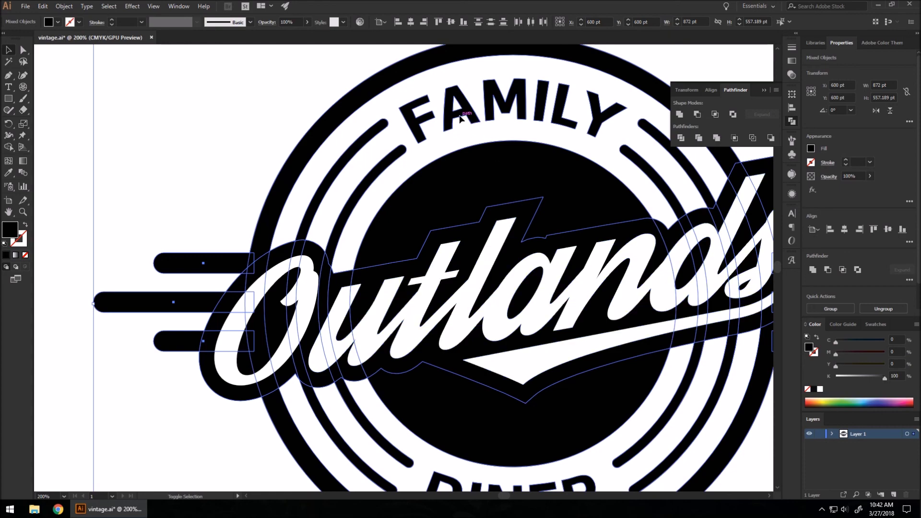
scroll(430, 355, down, 4)
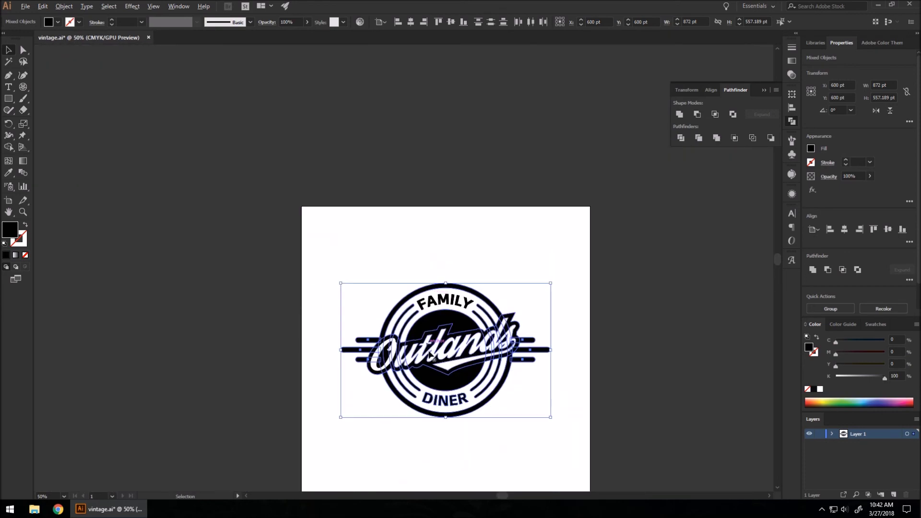
scroll(431, 356, up, 4)
scroll(374, 376, down, 1)
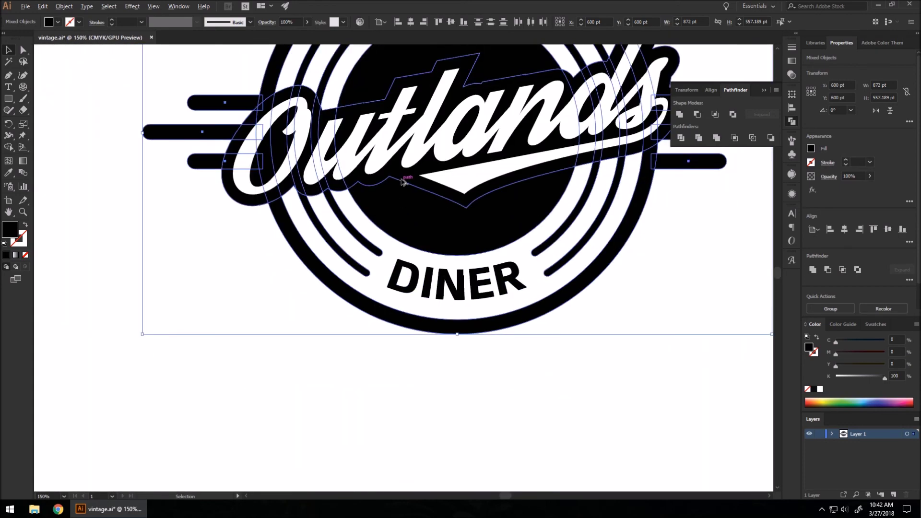
scroll(402, 181, down, 1)
scroll(354, 297, up, 2)
scroll(310, 374, down, 1)
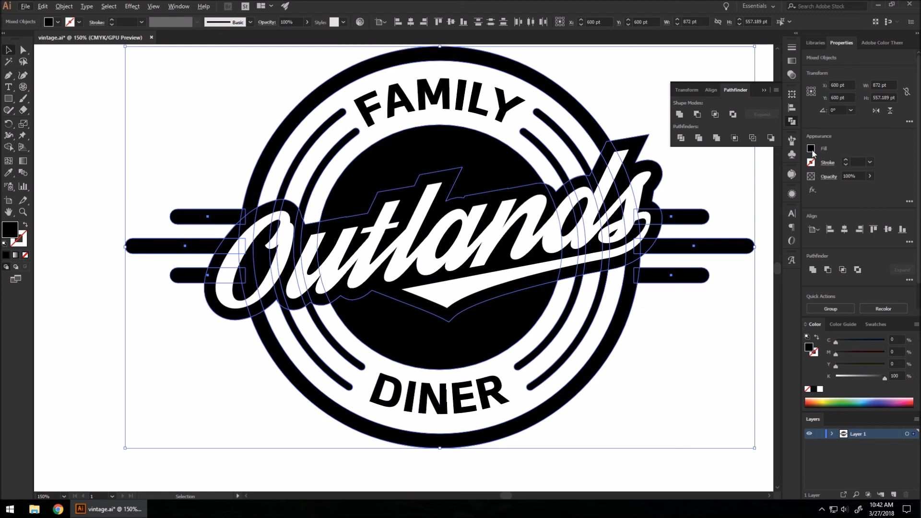
click(680, 116)
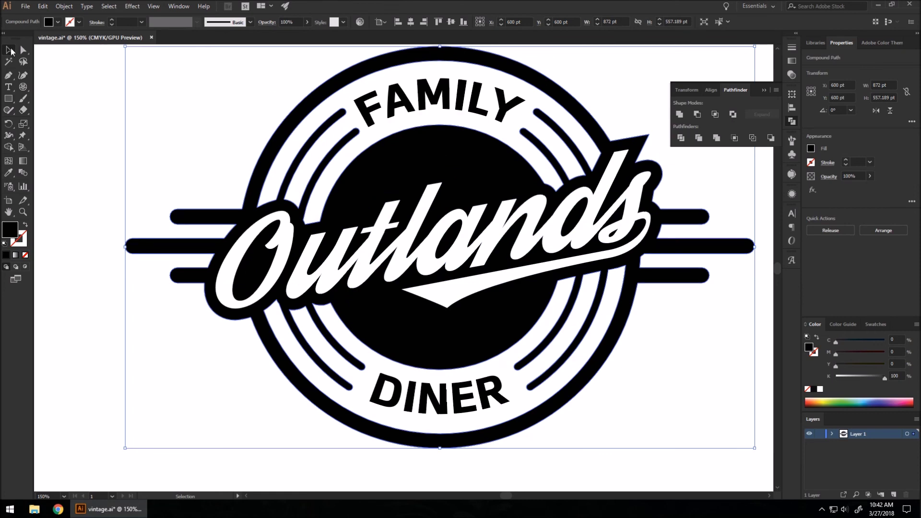
click(111, 209)
Step: Select the whole badge artwork and search the Adobe Color Themes for "diner"
scroll(158, 255, down, 1)
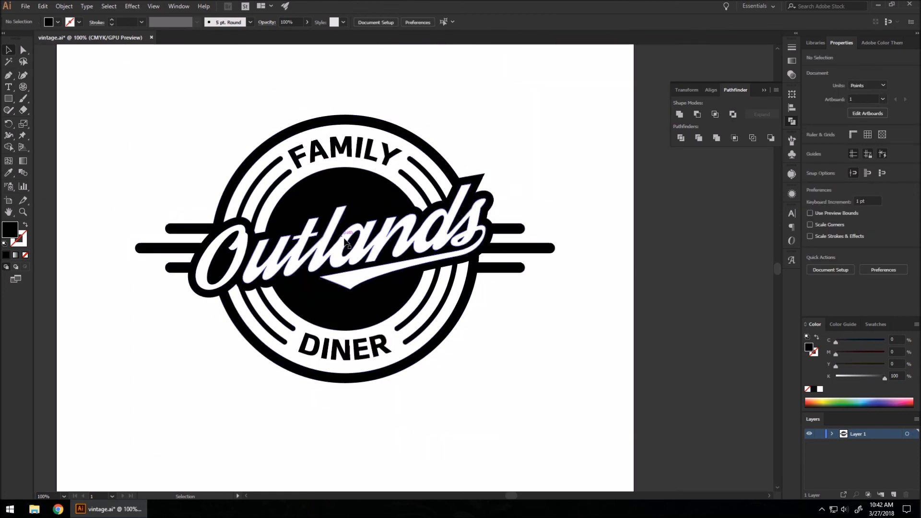
scroll(253, 191, down, 1)
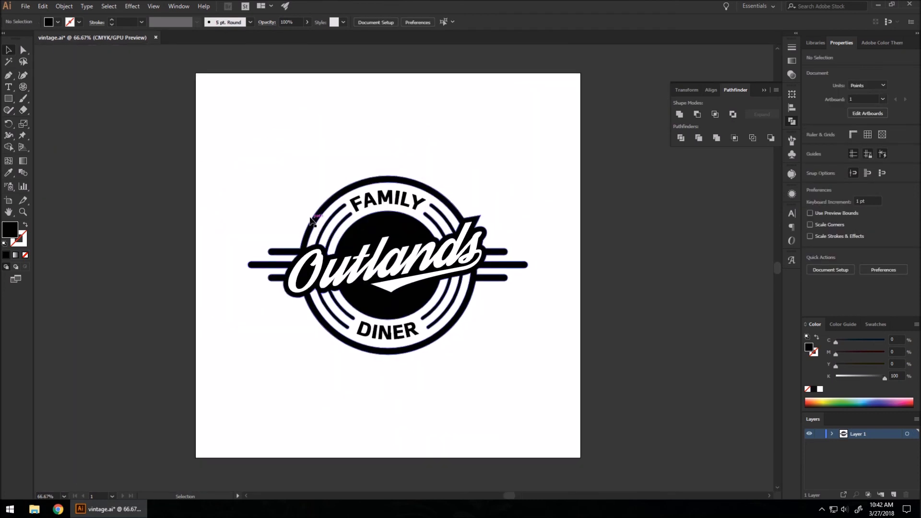
drag(267, 174, 518, 364)
scroll(375, 266, up, 1)
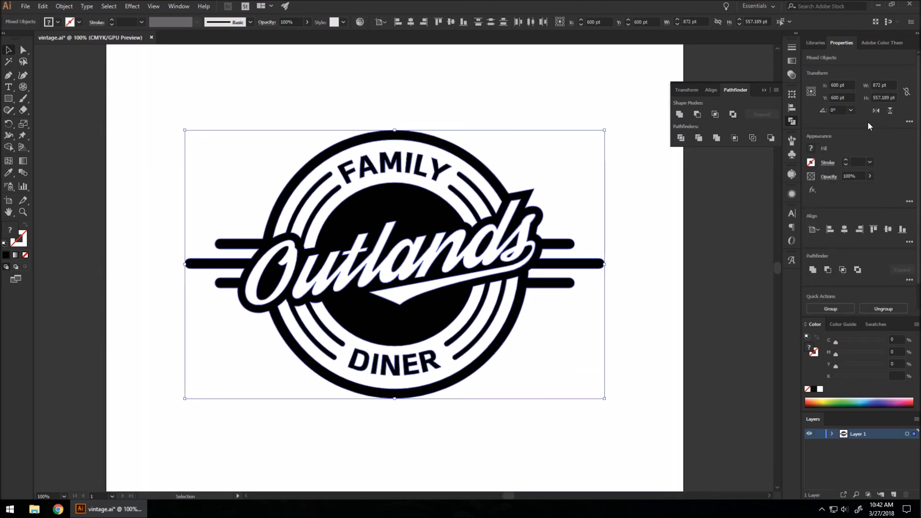
click(793, 104)
click(884, 42)
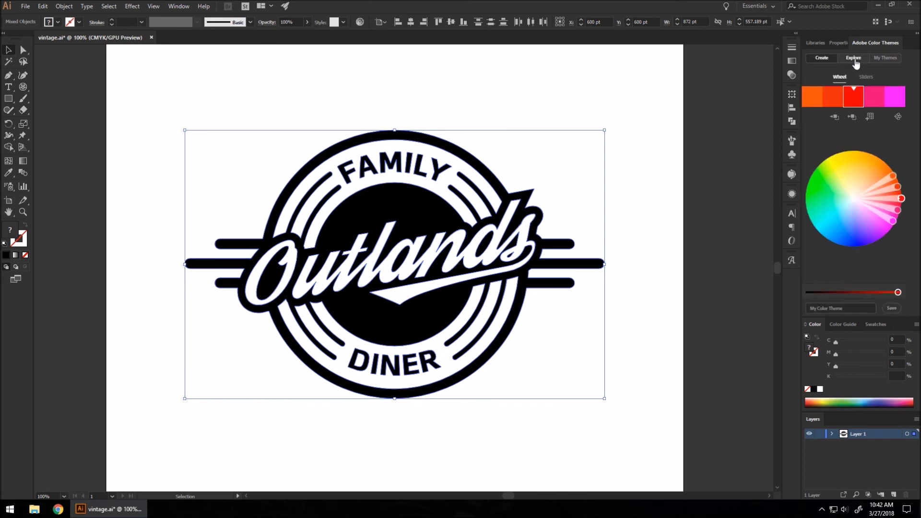
click(854, 59)
click(835, 77)
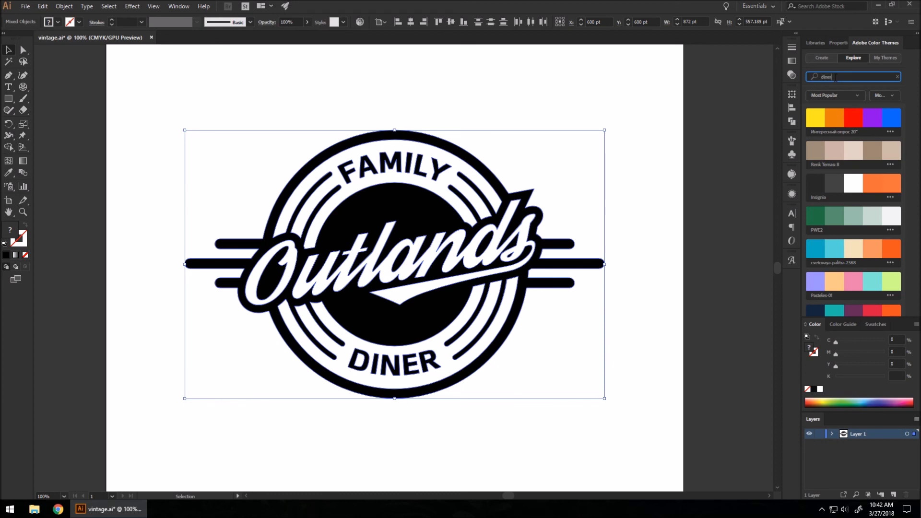
key(Return)
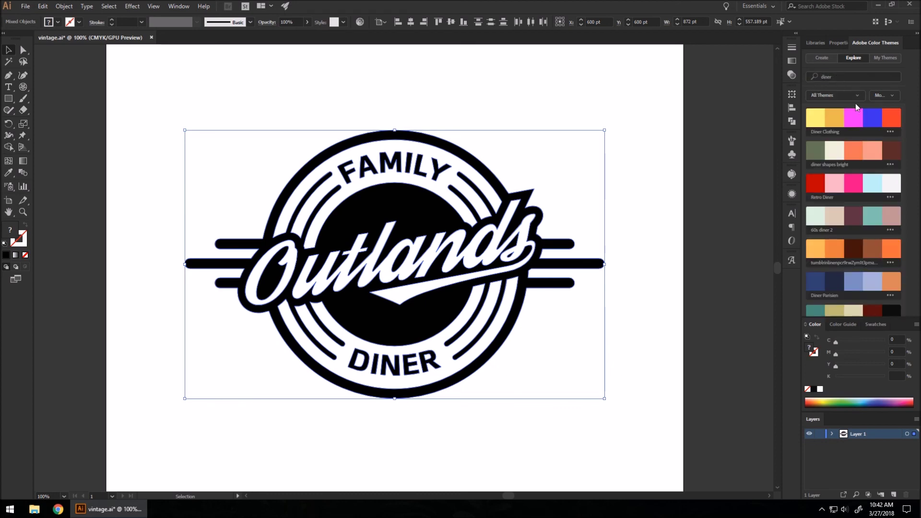
Step: Browse the diner color themes and add the Roller Derby 3 theme to the swatches
scroll(868, 198, down, 10)
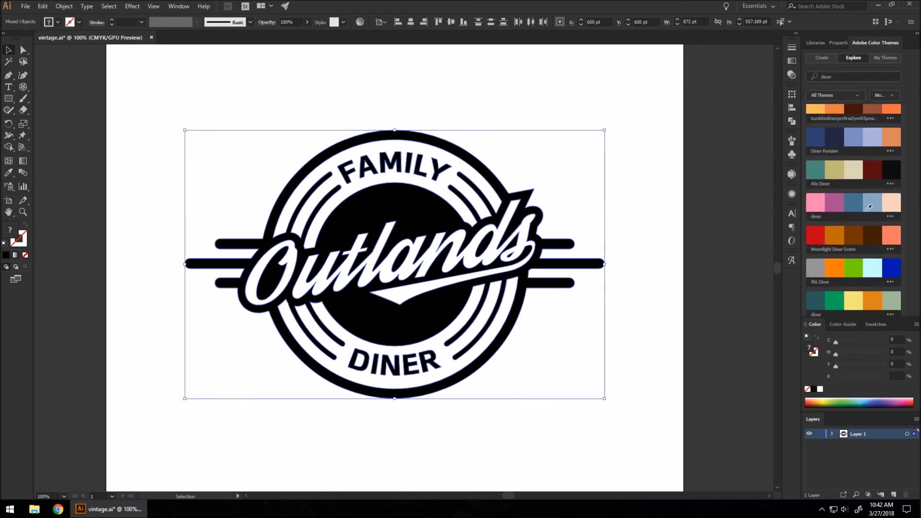
scroll(866, 218, down, 3)
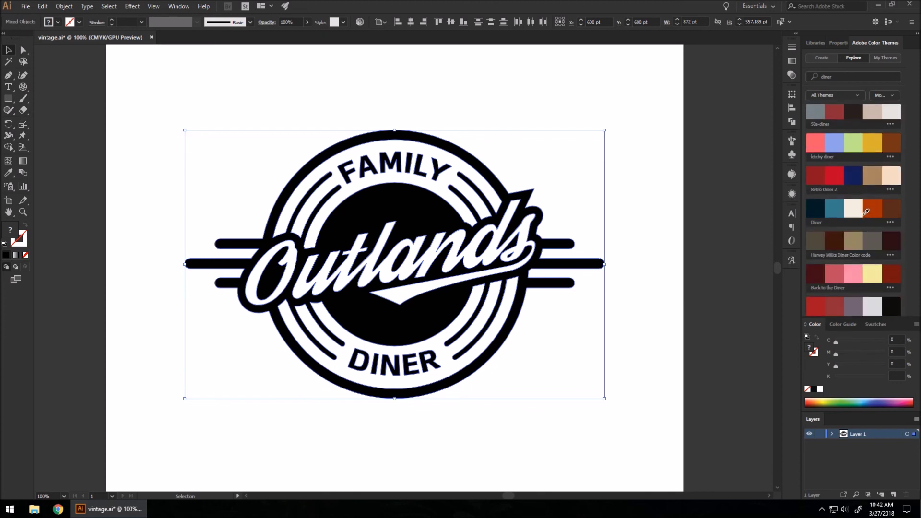
scroll(866, 212, down, 4)
scroll(861, 220, down, 2)
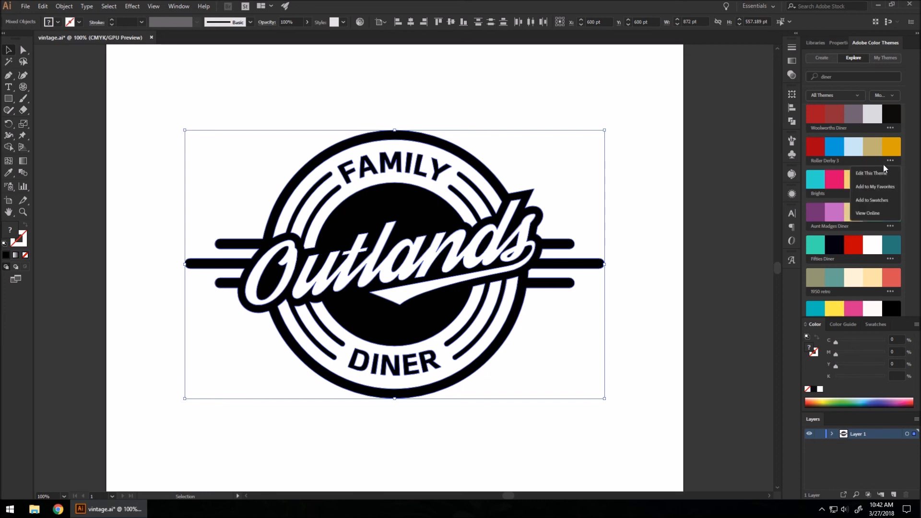
click(835, 41)
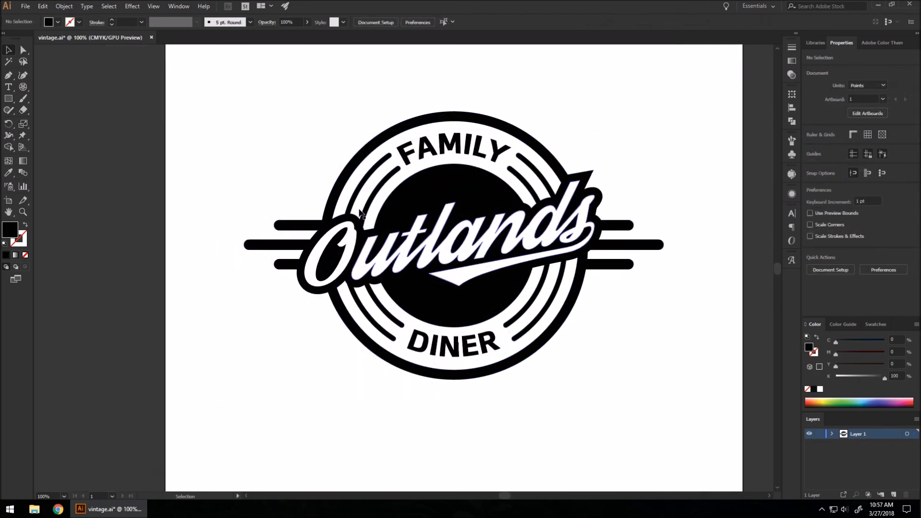
Step: Fill all the black badge shapes with the blue Roller Derby 3 swatch, leaving out the white Outlands letters
drag(262, 89, 645, 408)
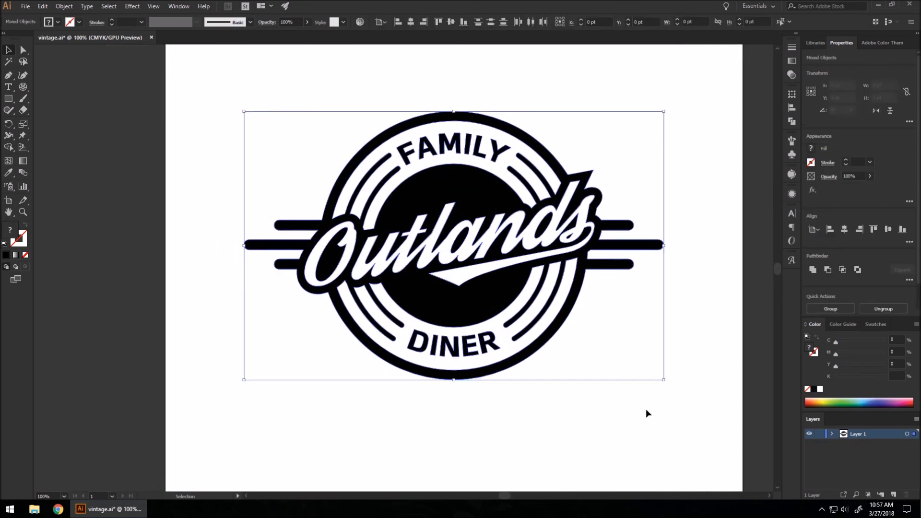
click(811, 149)
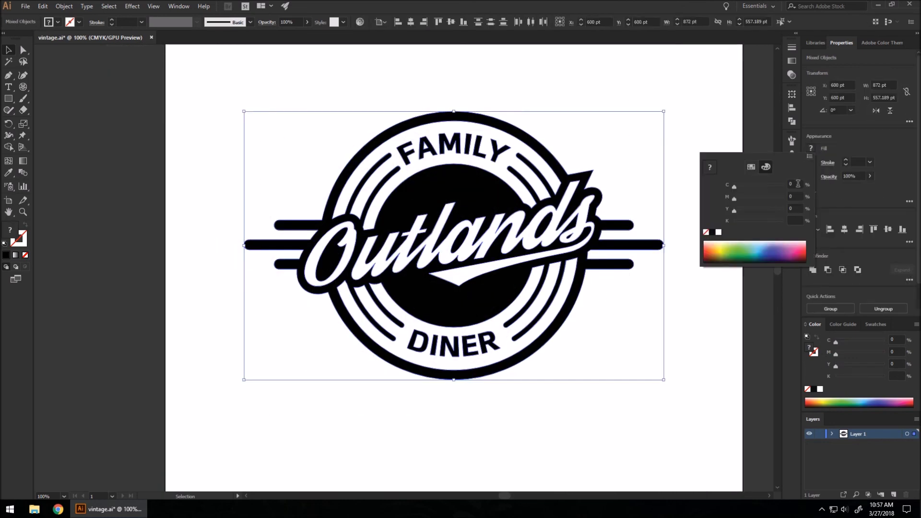
shift+click(427, 247)
shift+click(427, 250)
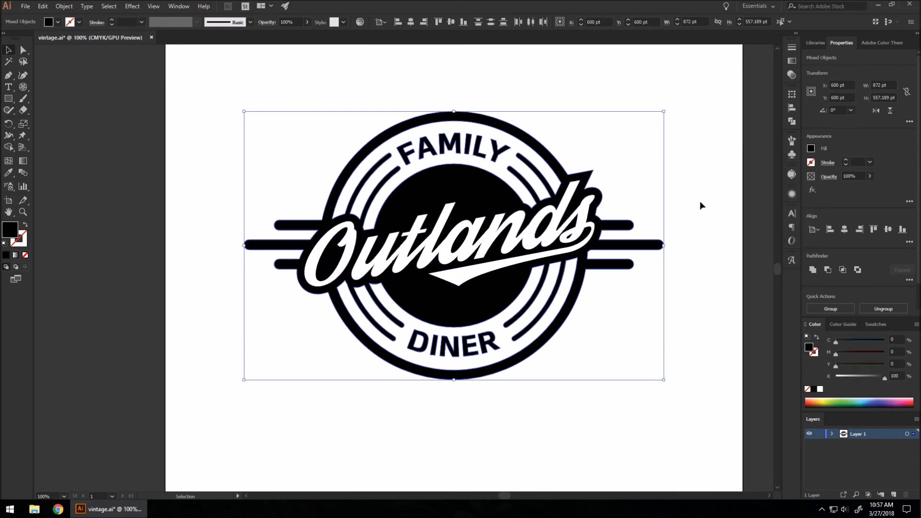
click(811, 149)
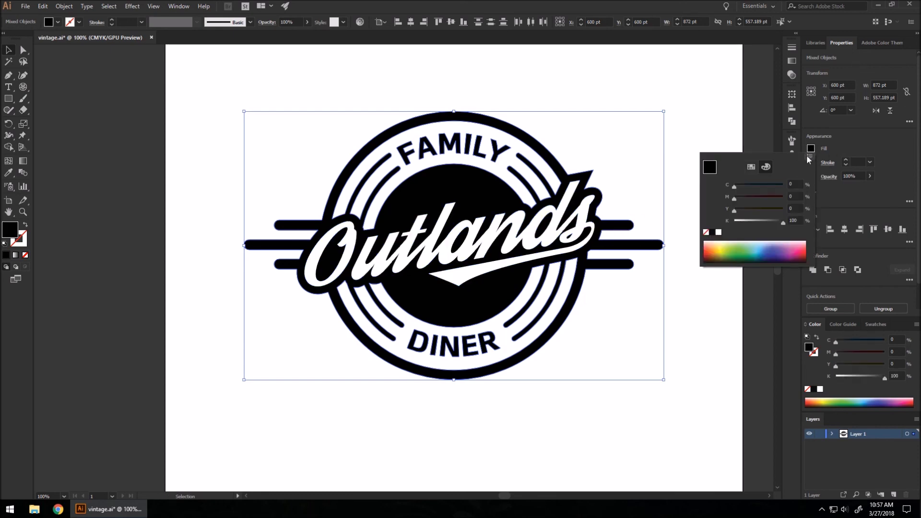
click(754, 166)
click(719, 234)
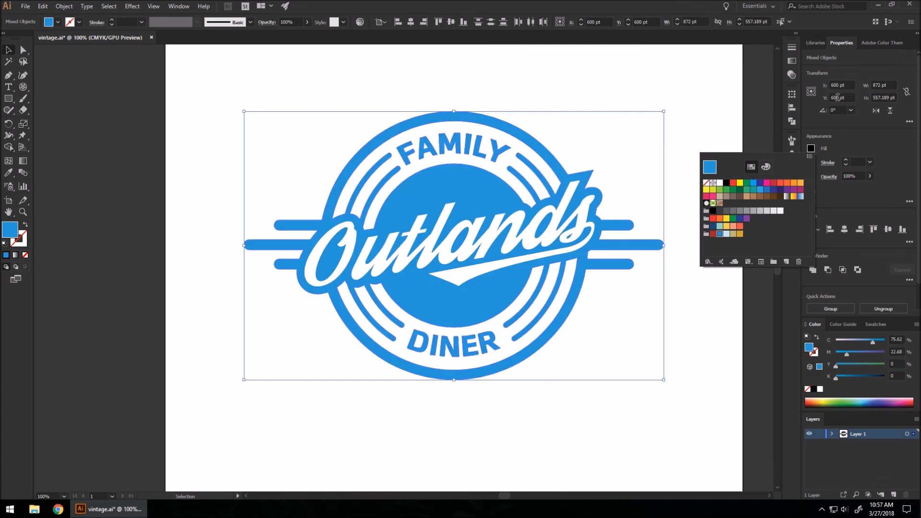
Step: Set the badge shapes' fill to a dark teal of C 81, M 3, Y 37, K 24 and deselect the artwork
click(766, 167)
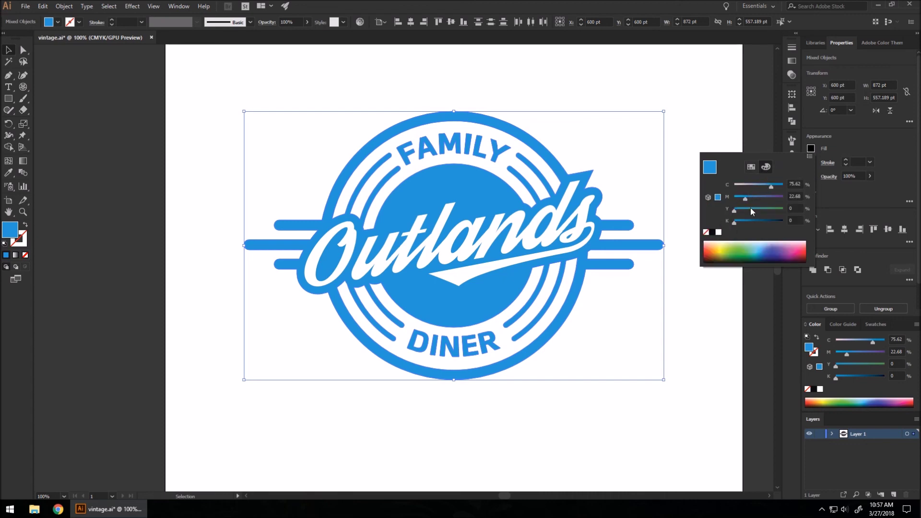
drag(770, 186, 764, 186)
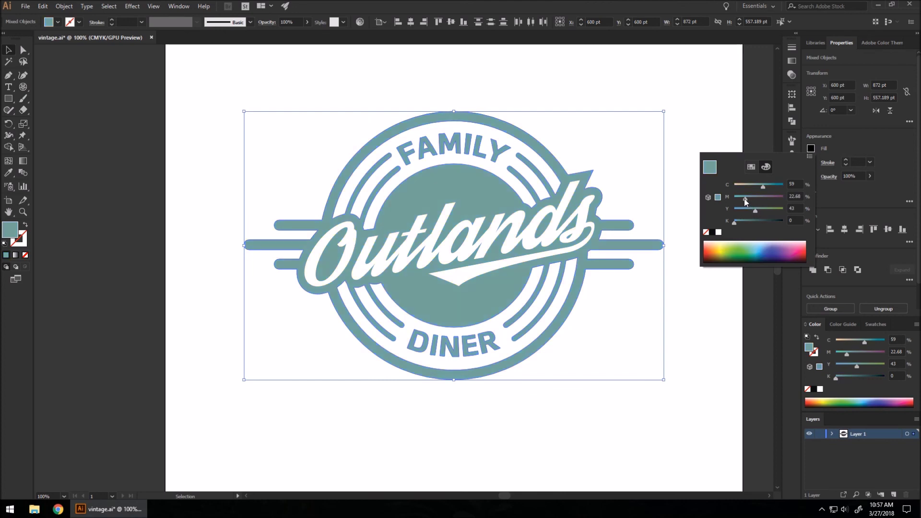
drag(735, 221, 747, 222)
drag(767, 186, 773, 188)
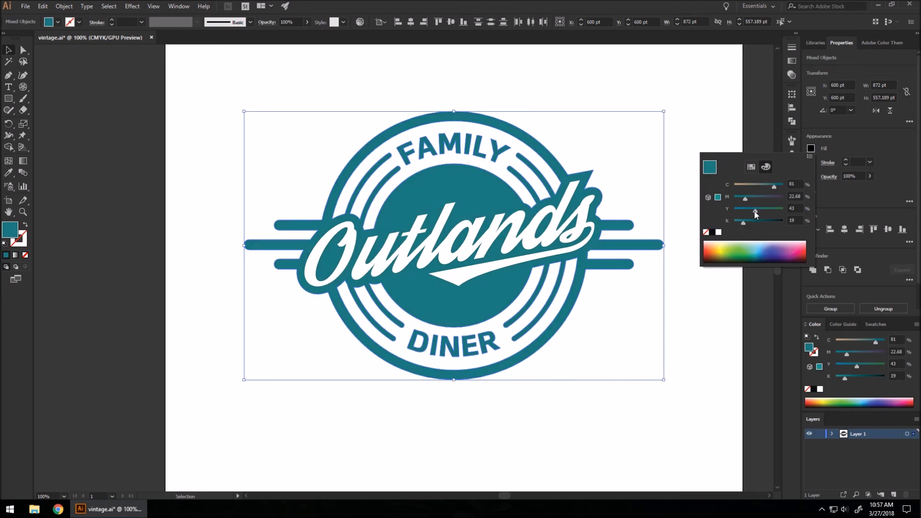
drag(744, 198, 741, 197)
click(856, 141)
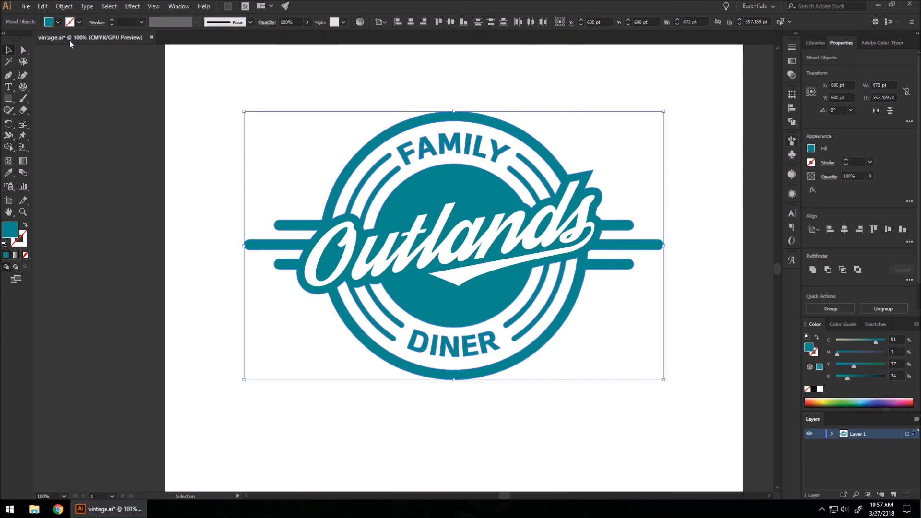
click(188, 143)
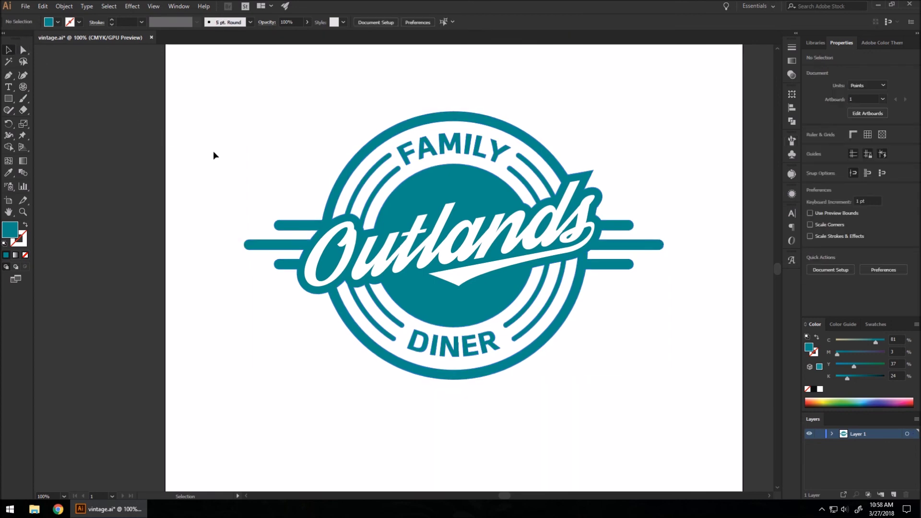